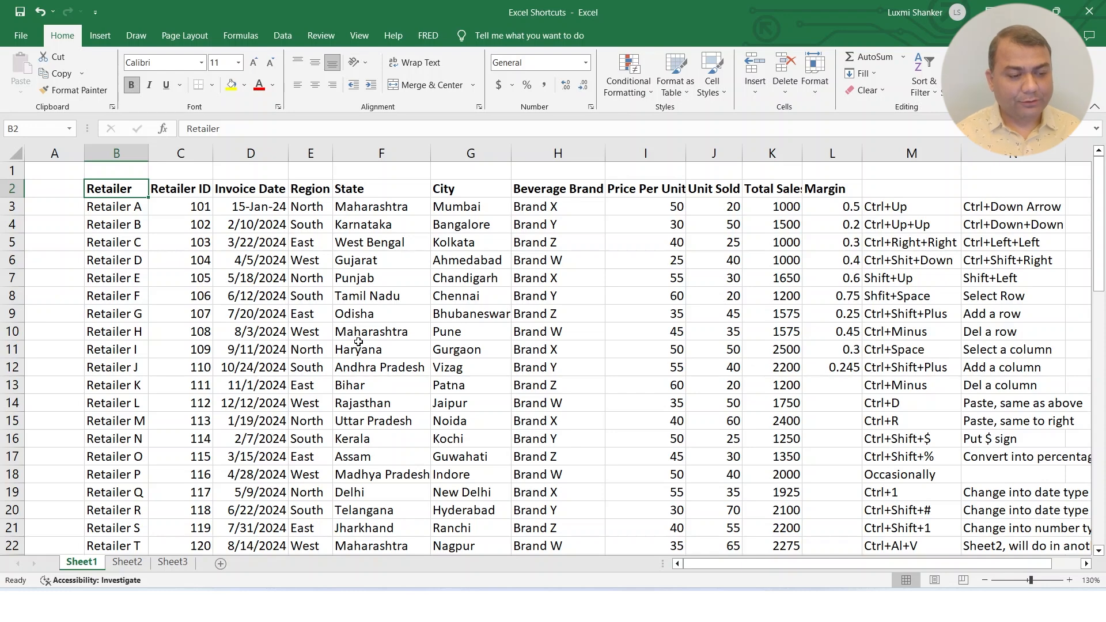
# - Jump from the Retailer header to the column's last entry and the worksheet's last row, then return to the header in B2
pyautogui.hotkey('ctrl', 'Down')
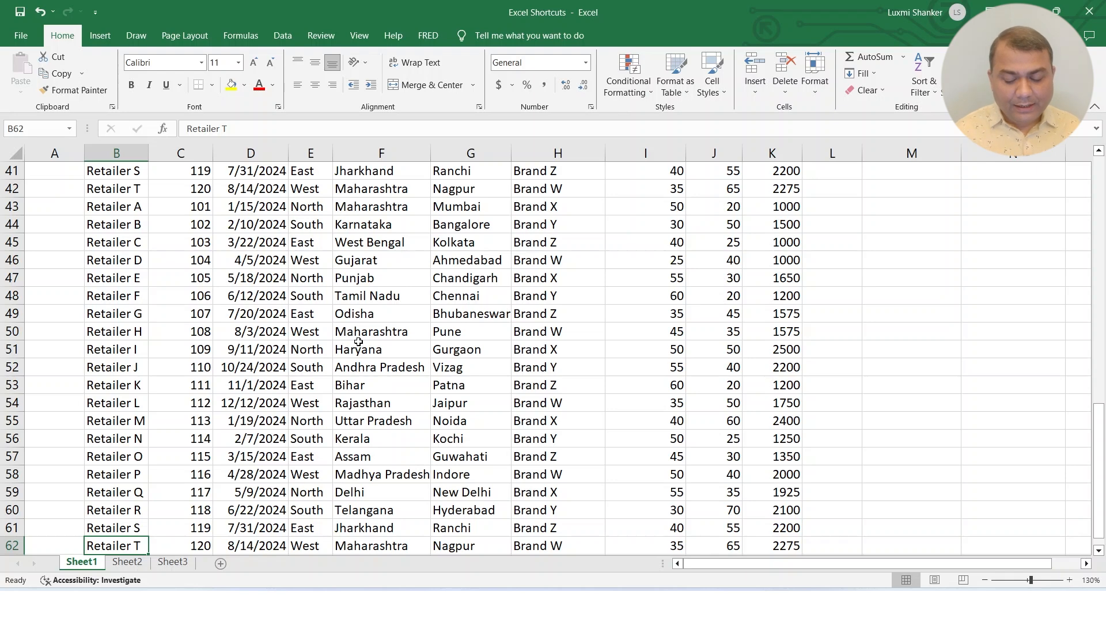
pyautogui.hotkey('ctrl', 'Down')
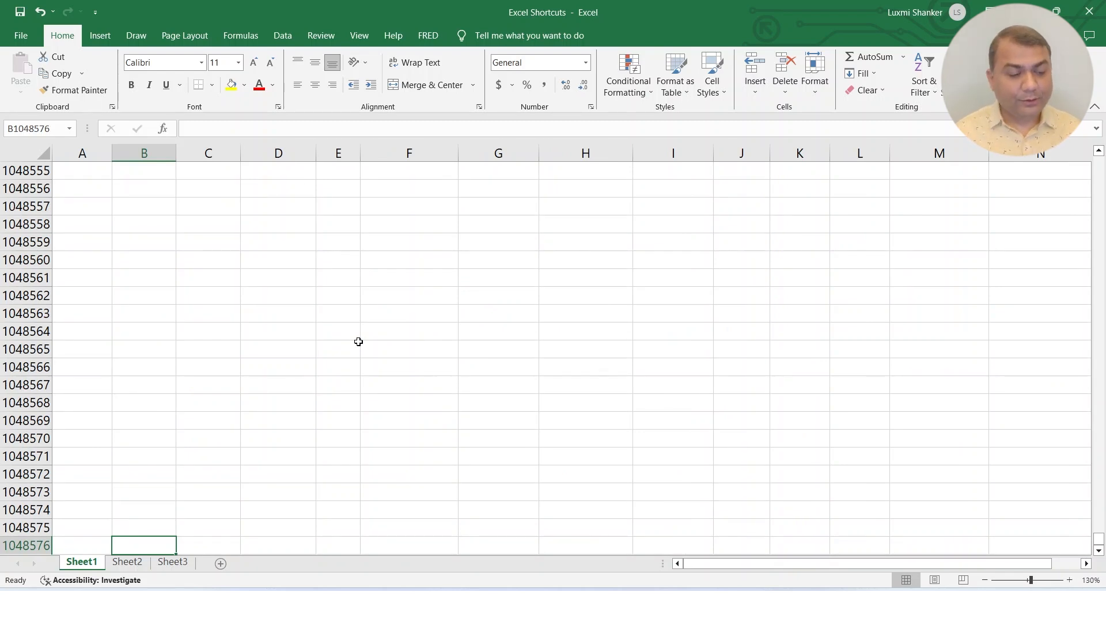
pyautogui.hotkey('ctrl', 'Up')
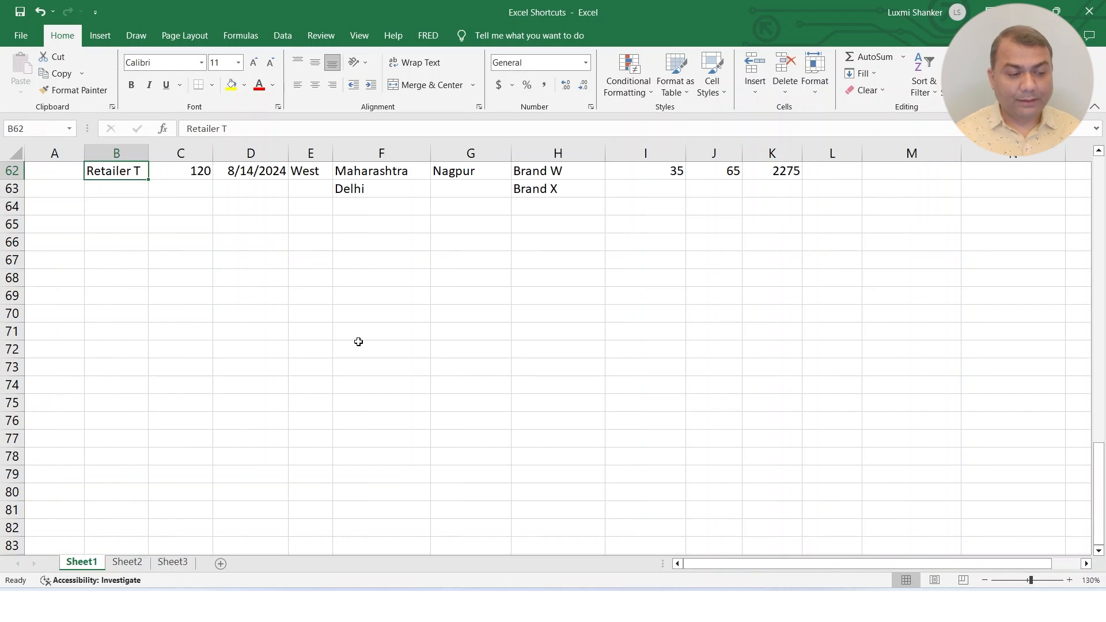
pyautogui.hotkey('ctrl', 'Up')
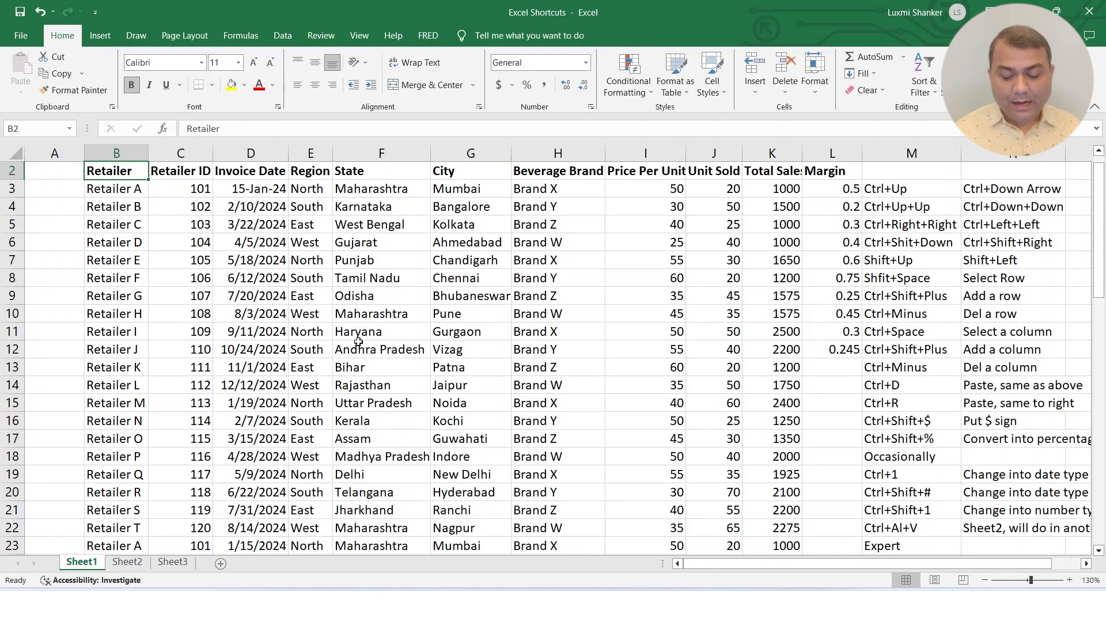
pyautogui.hotkey('ctrl', 'Up')
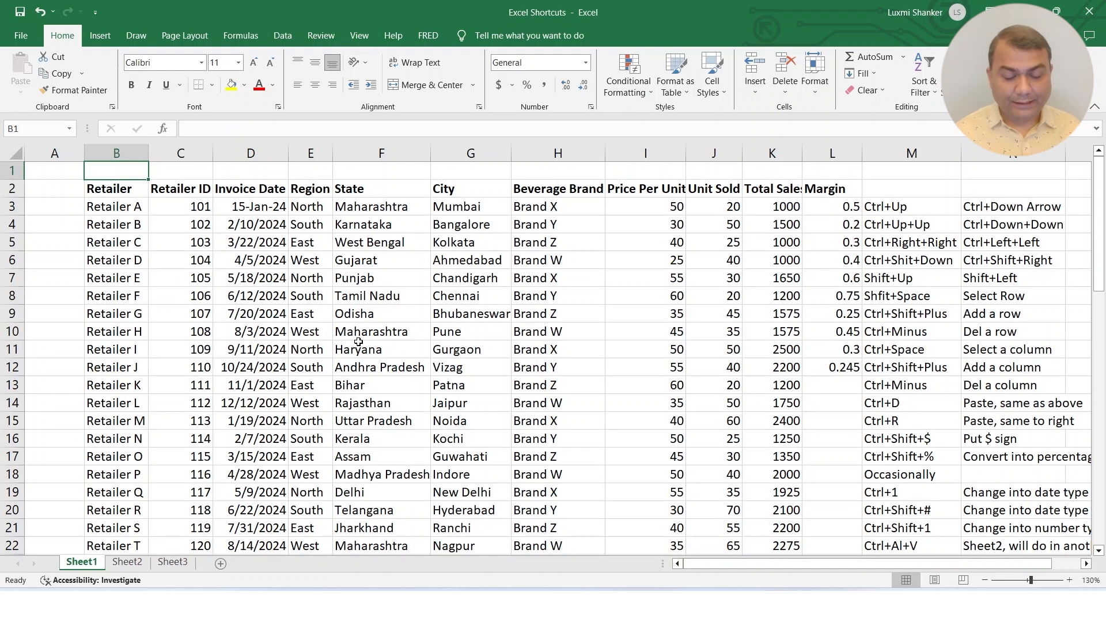
pyautogui.press('Down')
pyautogui.hotkey('ctrl', 'Up')
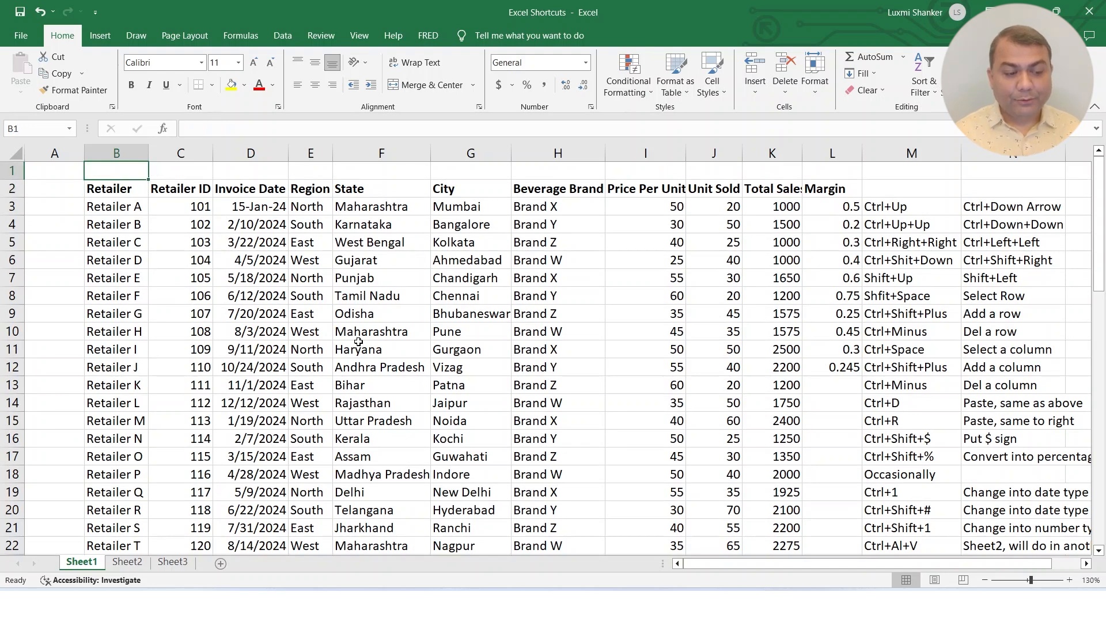
pyautogui.press('Down')
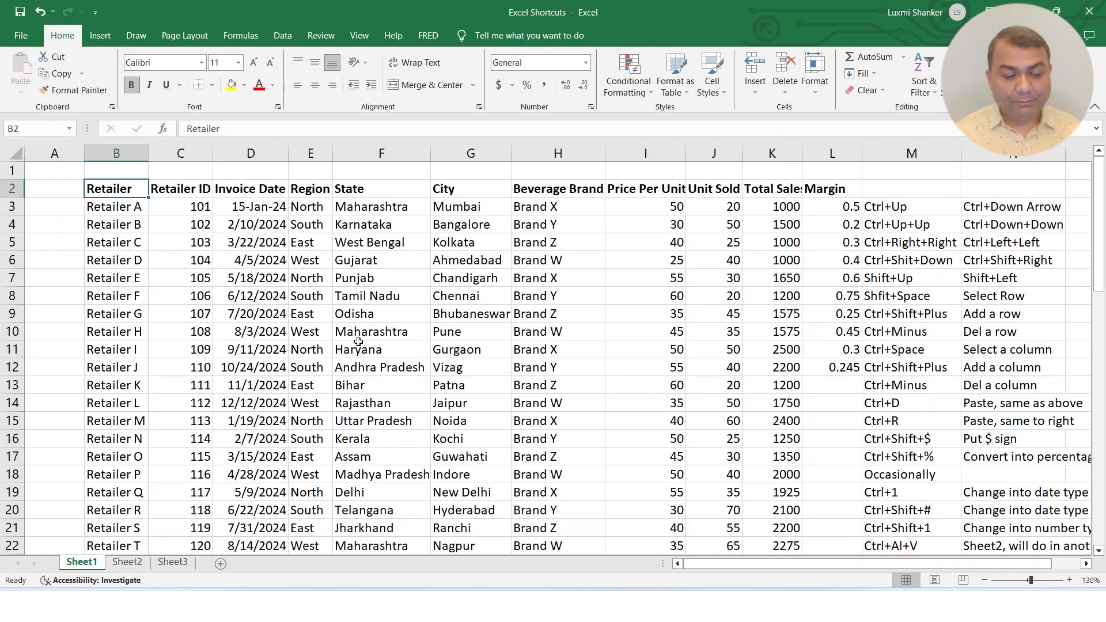
# - Jump down column B to the worksheet's last row once more and go back up to the Retailer header
pyautogui.hotkey('ctrl', 'Down')
pyautogui.hotkey('ctrl', 'Down')
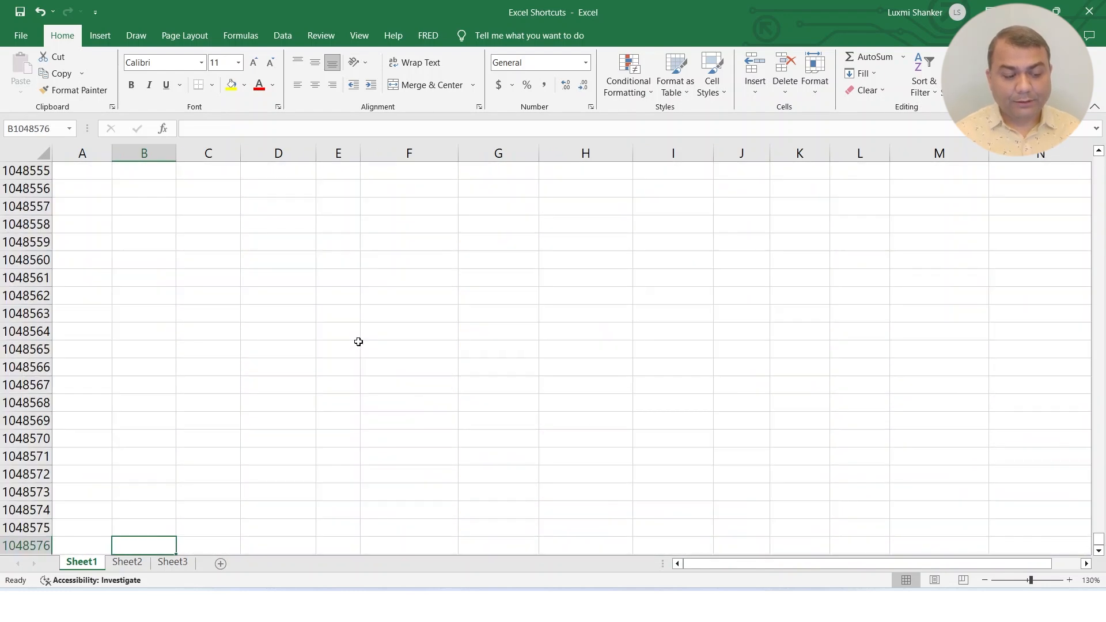
pyautogui.hotkey('ctrl', 'Up')
pyautogui.hotkey('ctrl', 'Up')
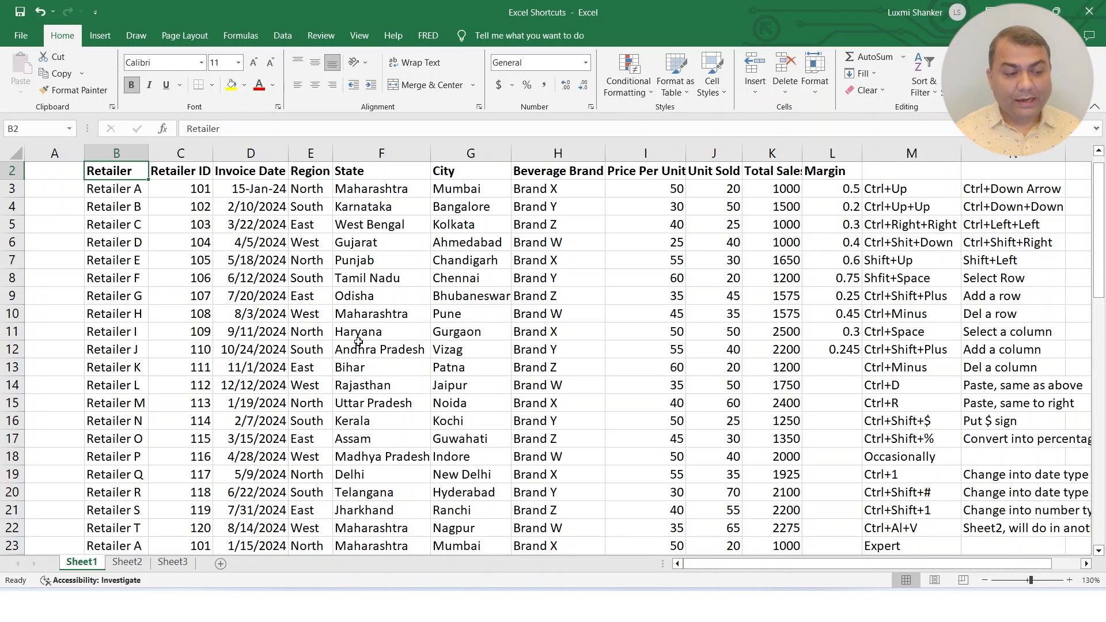
# - Jump along row 2 to the Margin header and the worksheet's last column, then return to the Retailer header in B2
pyautogui.hotkey('ctrl', 'Right')
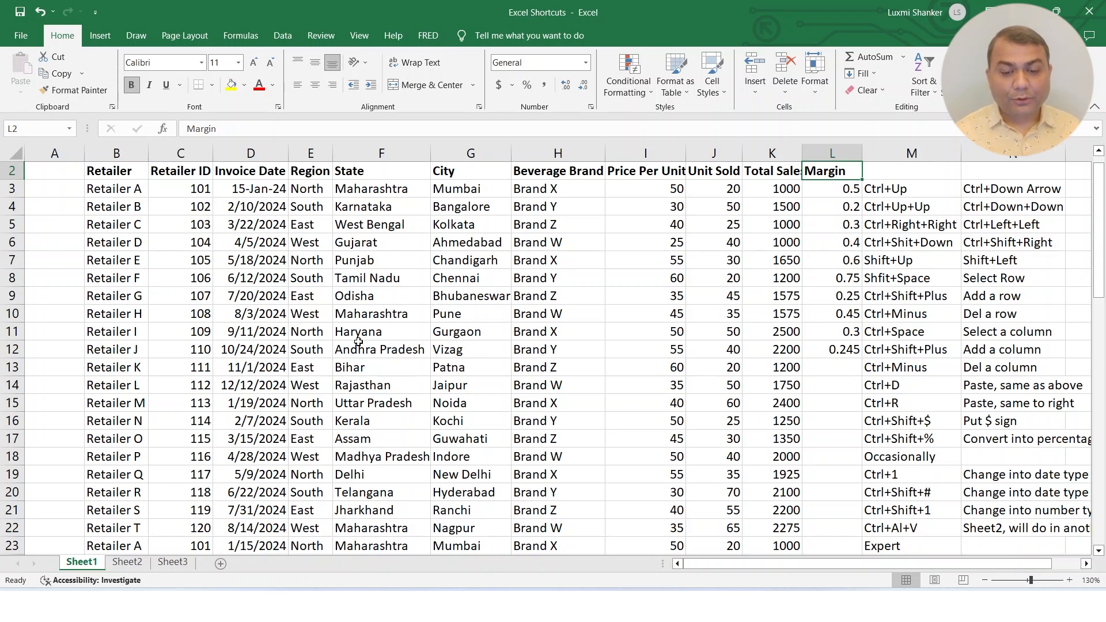
pyautogui.hotkey('ctrl', 'Right')
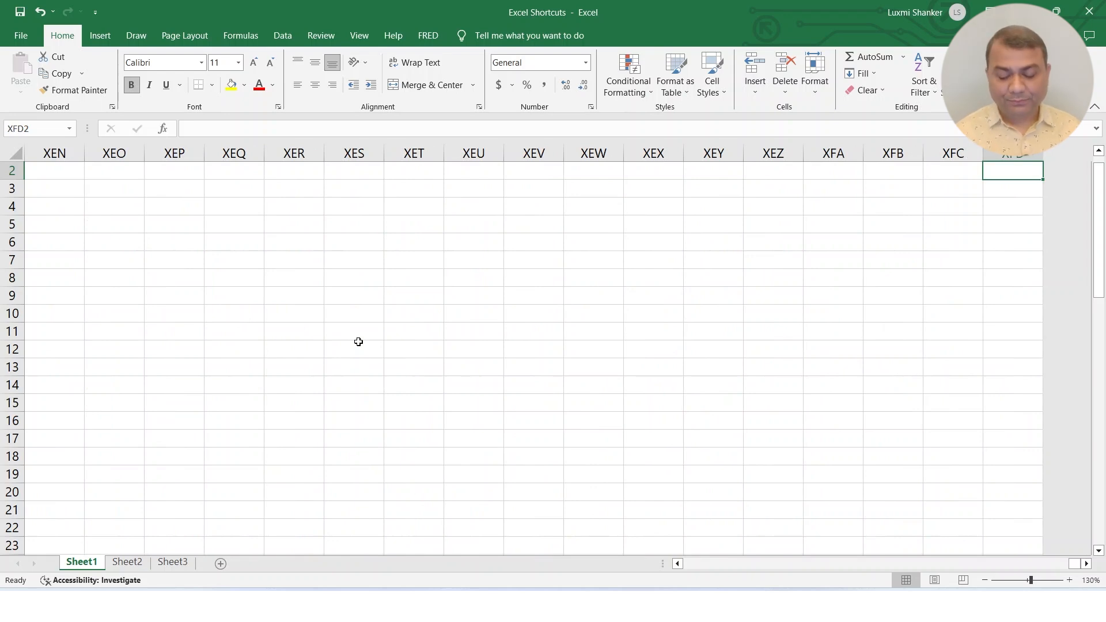
pyautogui.hotkey('ctrl', 'Left')
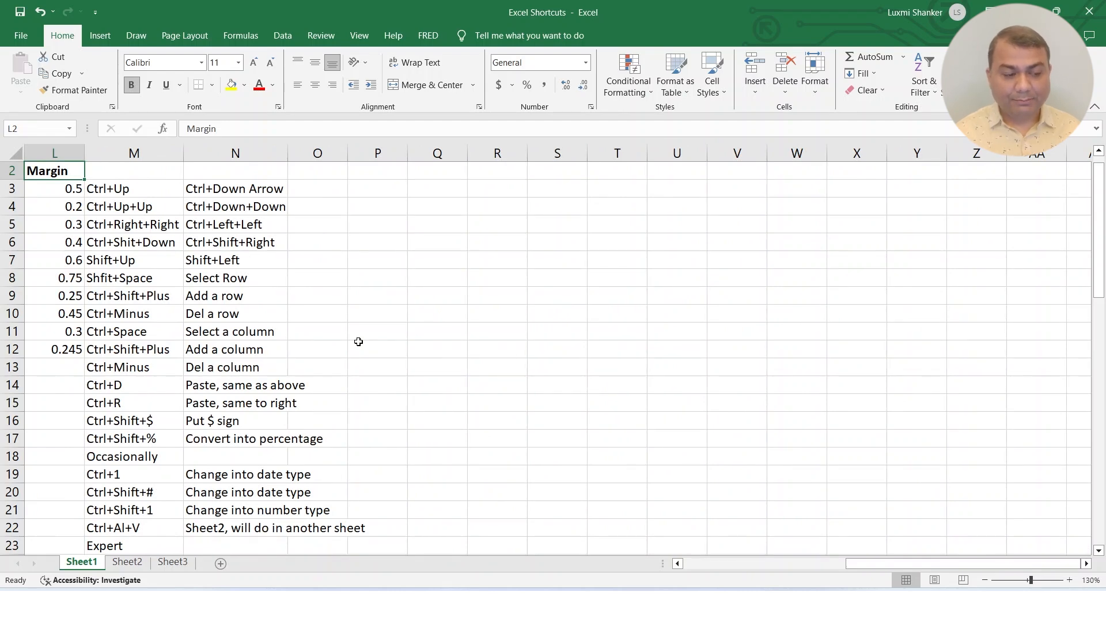
pyautogui.hotkey('ctrl', 'Left')
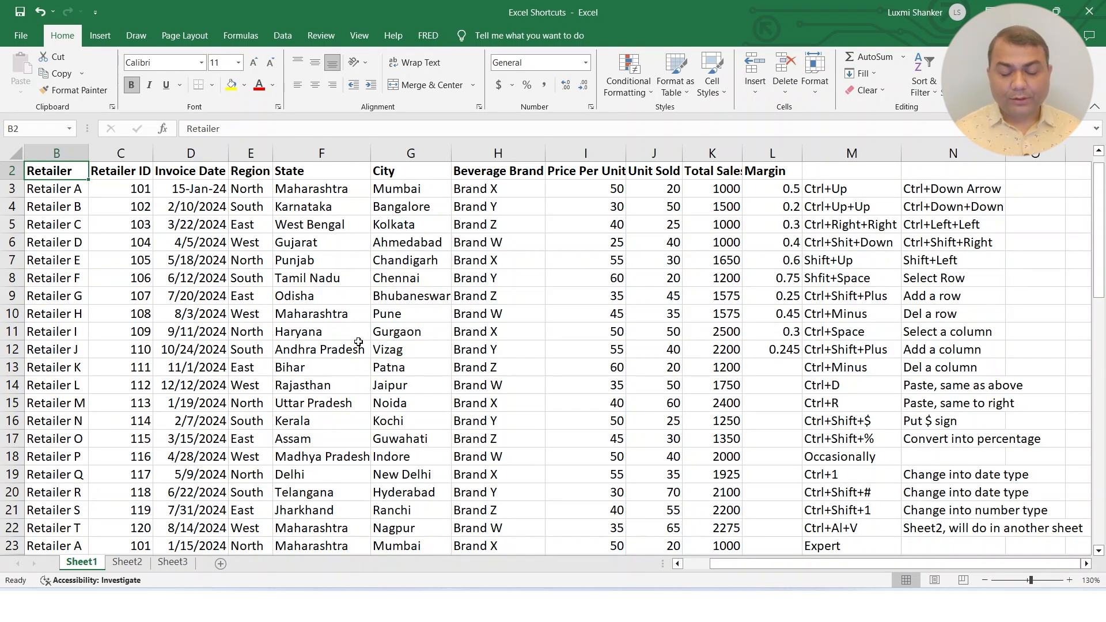
pyautogui.hotkey('ctrl', 'Left')
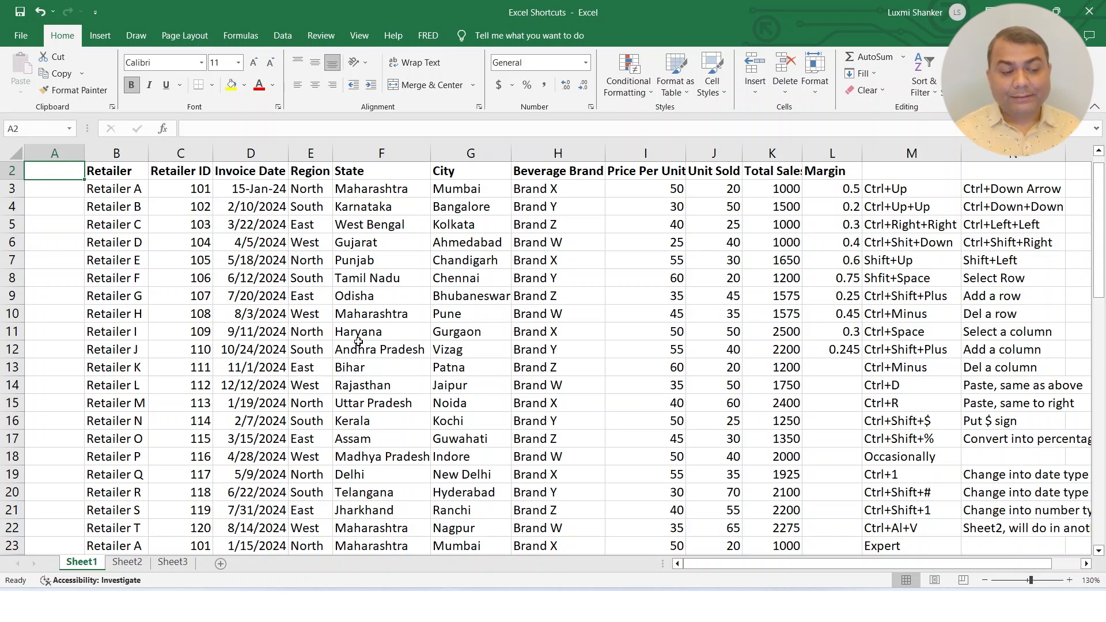
pyautogui.press('Right')
pyautogui.scroll(1, 358, 342)
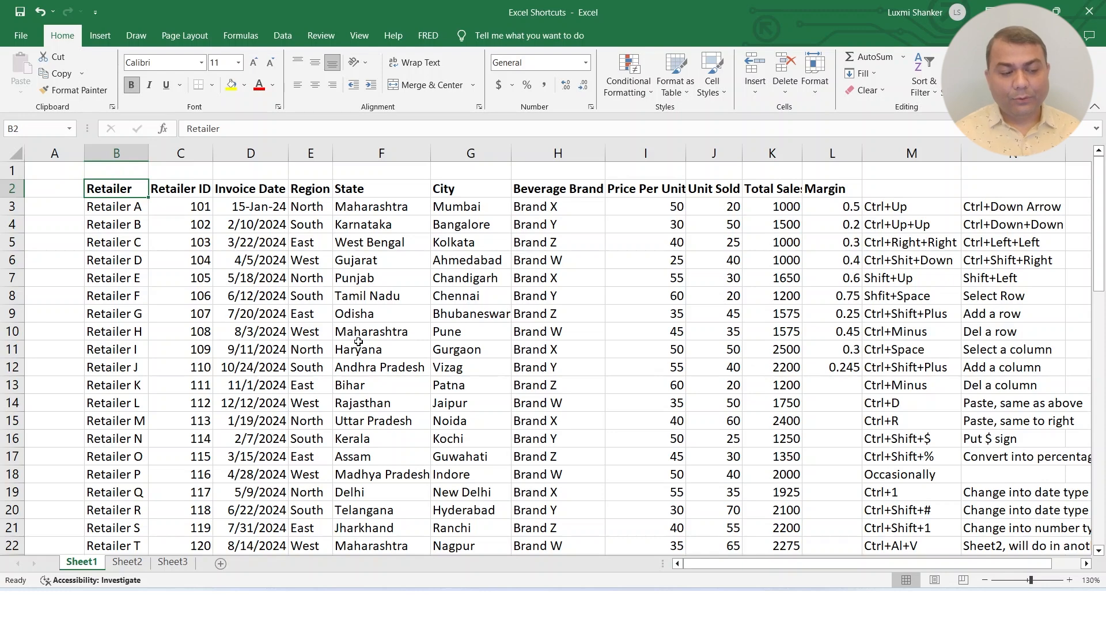
# - Select the whole table from B2 to L62 and narrow the selection to columns B through G
pyautogui.hotkey('ctrl', 'shift', 'Down')
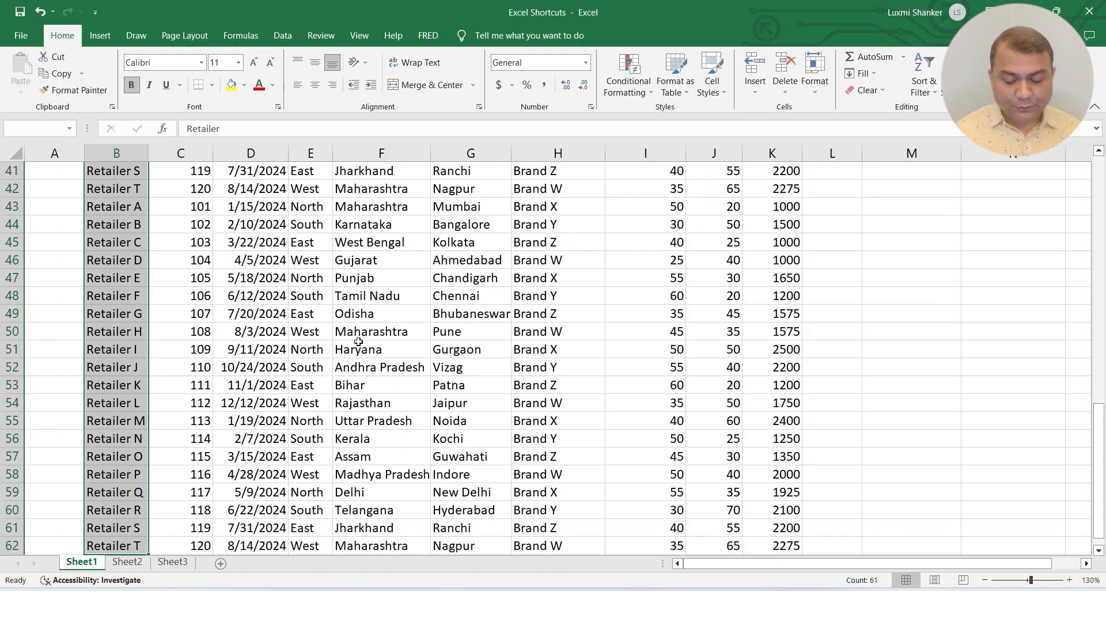
pyautogui.hotkey('ctrl', 'shift', 'Right')
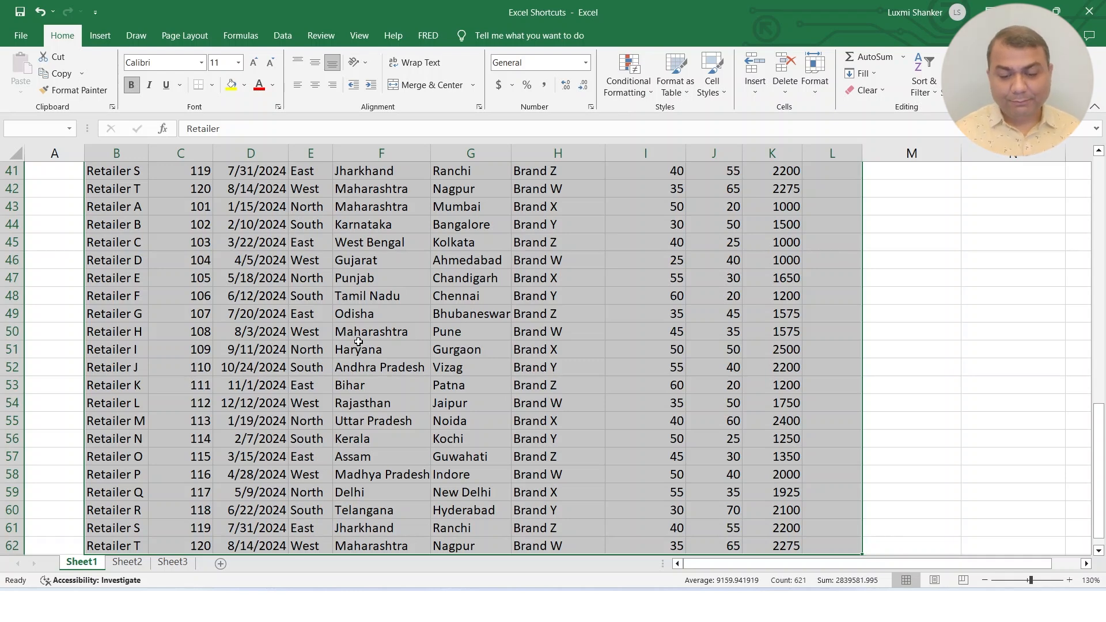
pyautogui.hotkey('shift', 'Left')
pyautogui.hotkey('shift', 'Left')
pyautogui.hotkey('shift', 'Left')
pyautogui.hotkey('shift', 'Left')
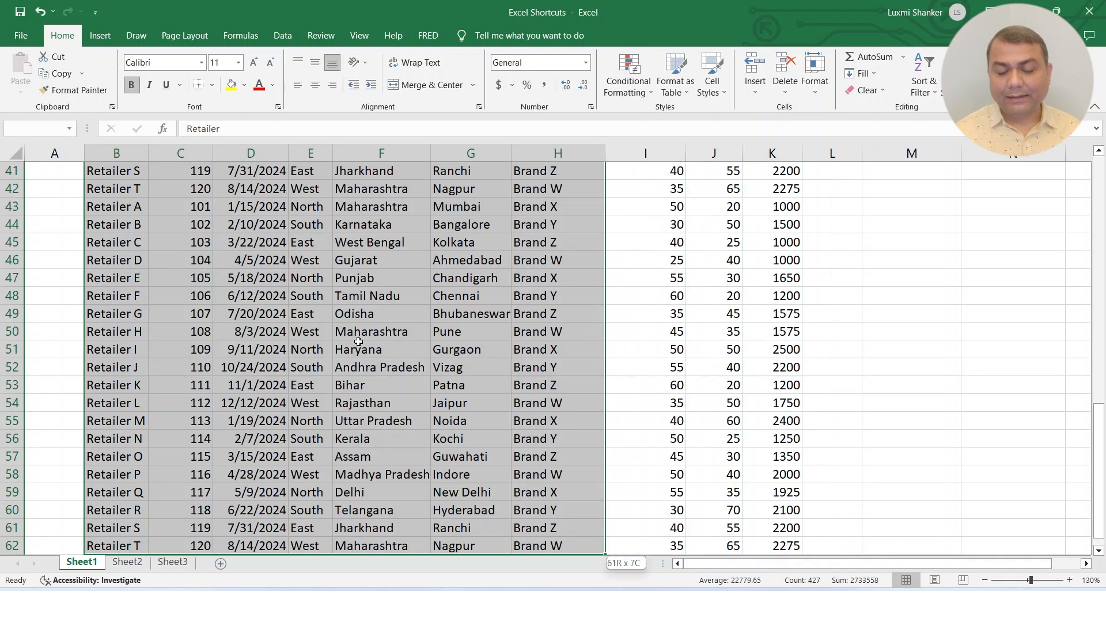
pyautogui.hotkey('shift', 'Left')
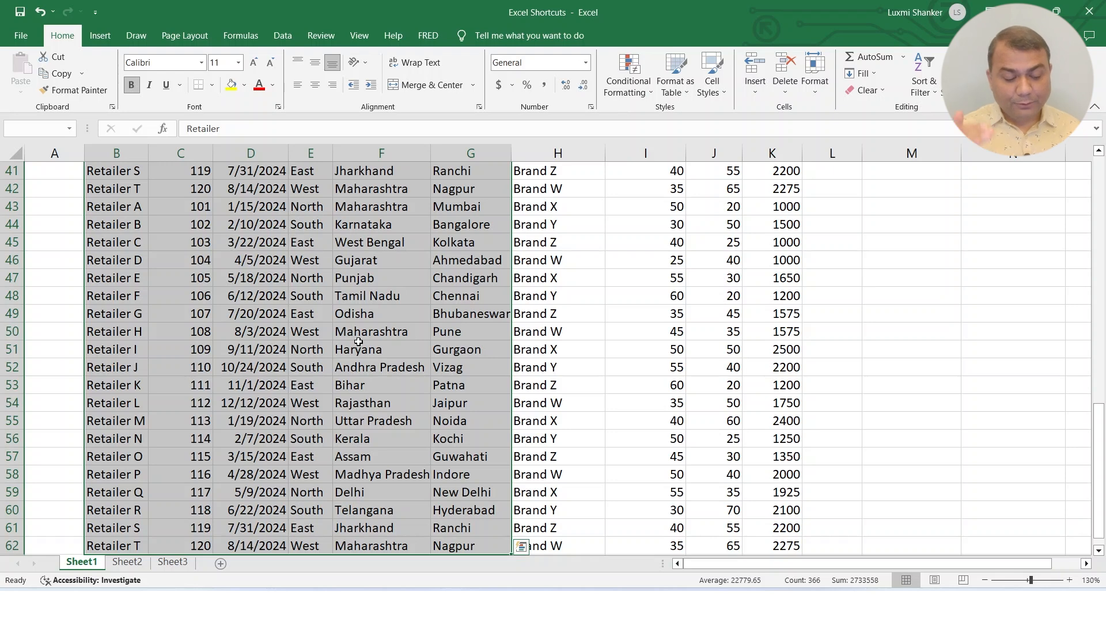
# - Reduce the selected range row by row from its lower end until it covers B2 to G35
pyautogui.hotkey('shift', 'Up')
pyautogui.hotkey('shift', 'Up')
pyautogui.hotkey('shift', 'Up')
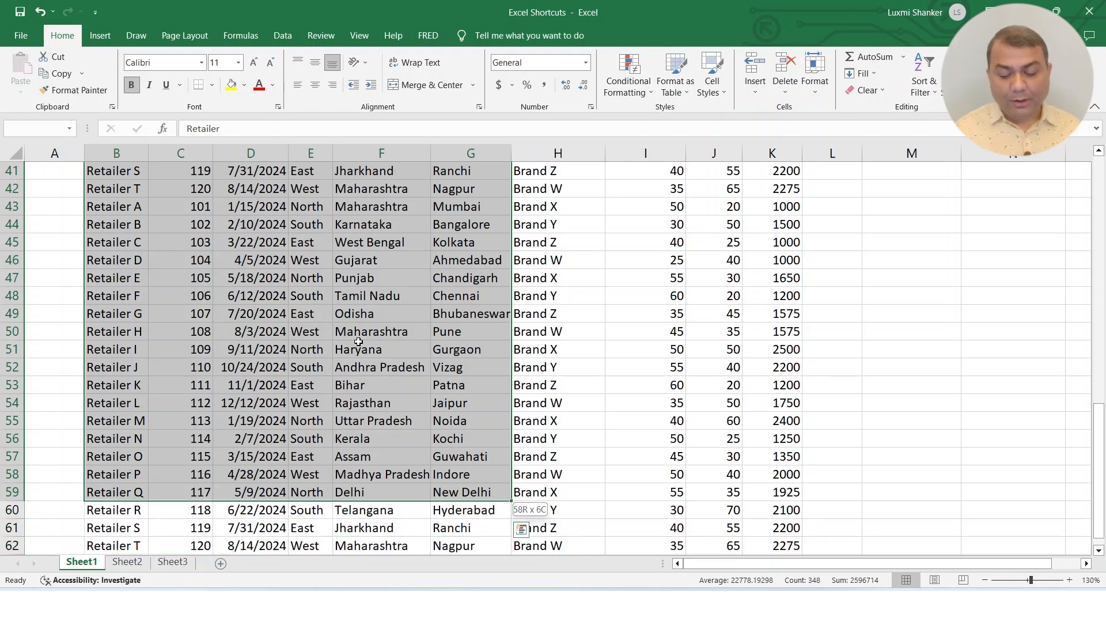
pyautogui.hotkey('shift', 'Up')
pyautogui.hotkey('shift', 'Up')
pyautogui.hotkey('shift', 'Up')
pyautogui.hotkey('shift', 'Up')
pyautogui.hotkey('shift', 'Up')
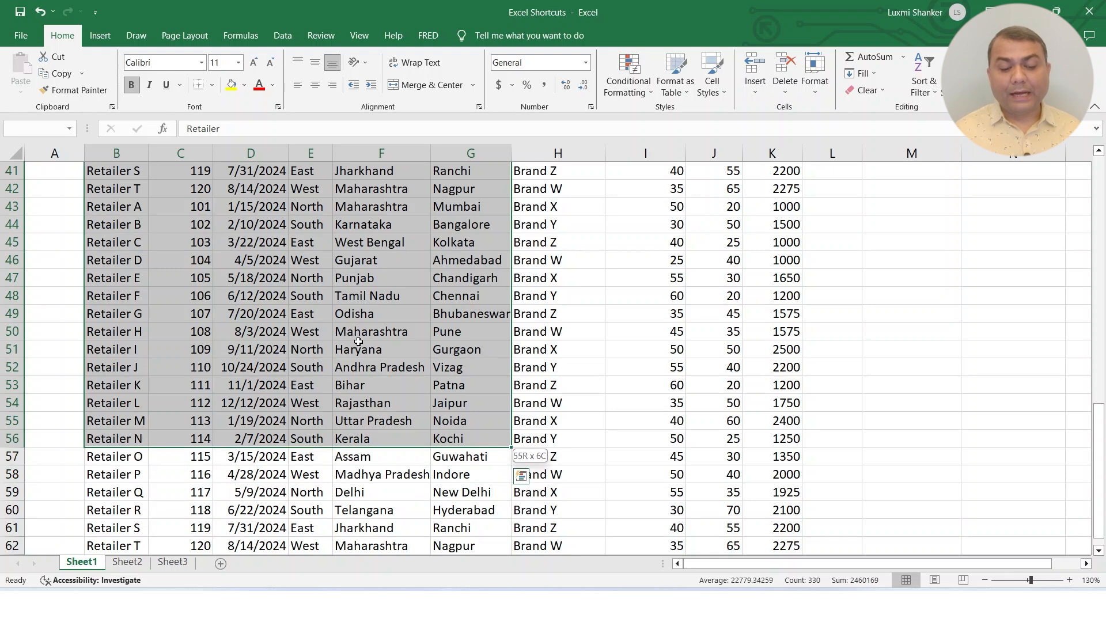
pyautogui.hotkey('shift', 'Up')
pyautogui.hotkey('shift', 'Up')
pyautogui.hotkey('shift', 'Up')
pyautogui.hotkey('shift', 'Up')
pyautogui.hotkey('shift', 'Up')
pyautogui.hotkey('shift', 'Up')
pyautogui.hotkey('shift', 'Up')
pyautogui.hotkey('shift', 'Up')
pyautogui.hotkey('shift', 'Up')
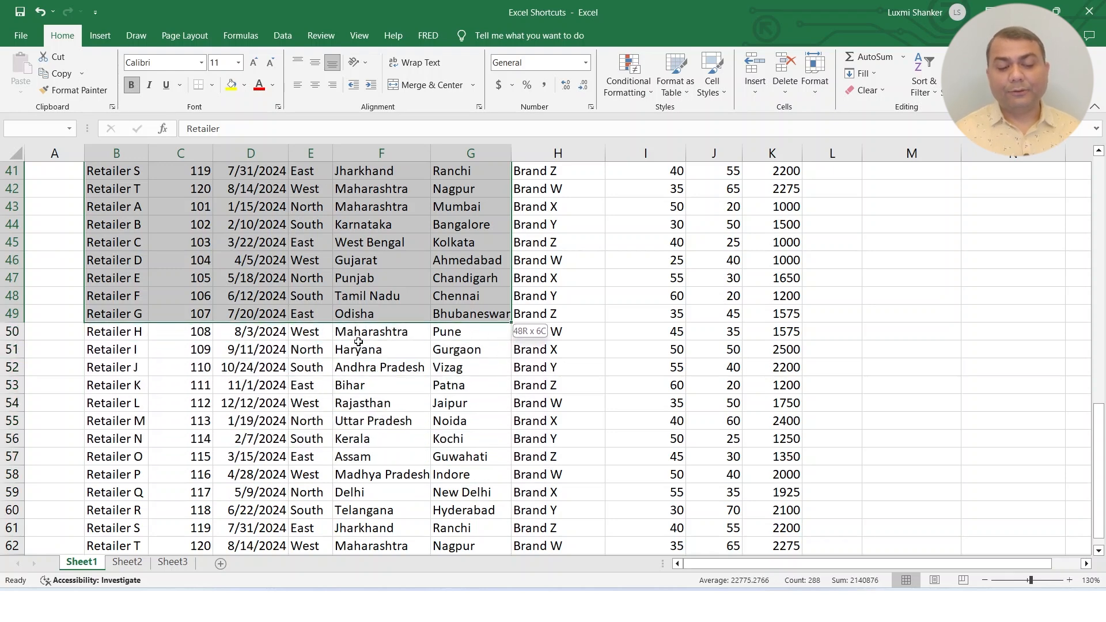
pyautogui.hotkey('shift', 'Up')
pyautogui.hotkey('shift', 'Up')
pyautogui.hotkey('shift', 'Up')
pyautogui.hotkey('shift', 'Up')
pyautogui.hotkey('shift', 'Up')
pyautogui.hotkey('shift', 'Up')
pyautogui.hotkey('shift', 'Up')
pyautogui.hotkey('shift', 'Up')
pyautogui.hotkey('shift', 'Up')
pyautogui.hotkey('shift', 'Up')
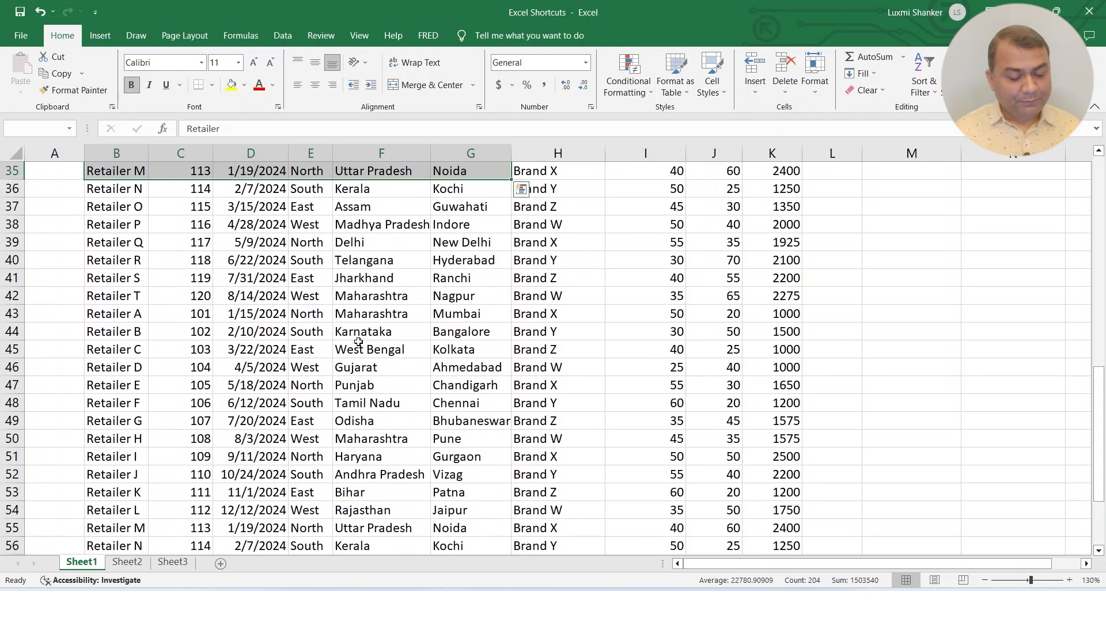
# - Open Quick Analysis for the selected range, dismiss it, and go to the Region header in E2
pyautogui.hotkey('ctrl', 'q')
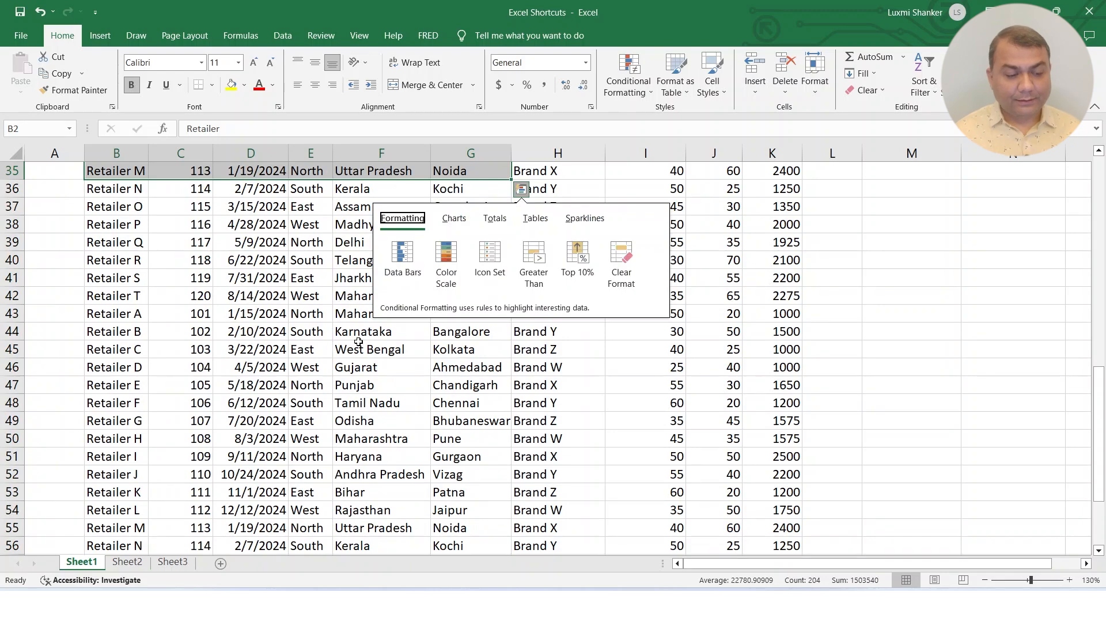
pyautogui.click(293, 421)
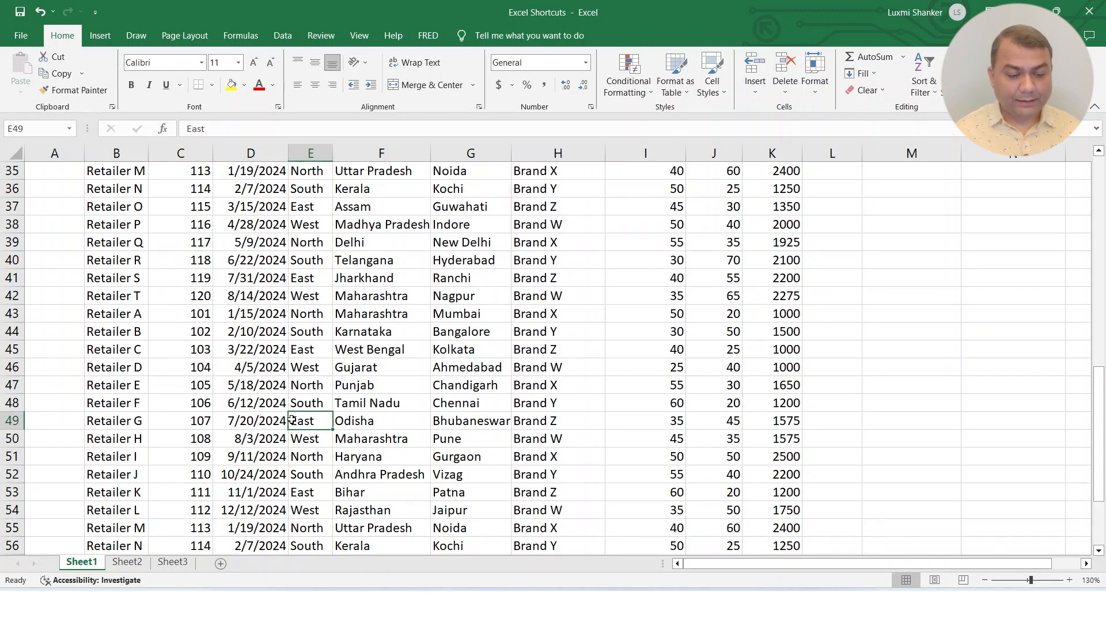
pyautogui.hotkey('ctrl', 'Up')
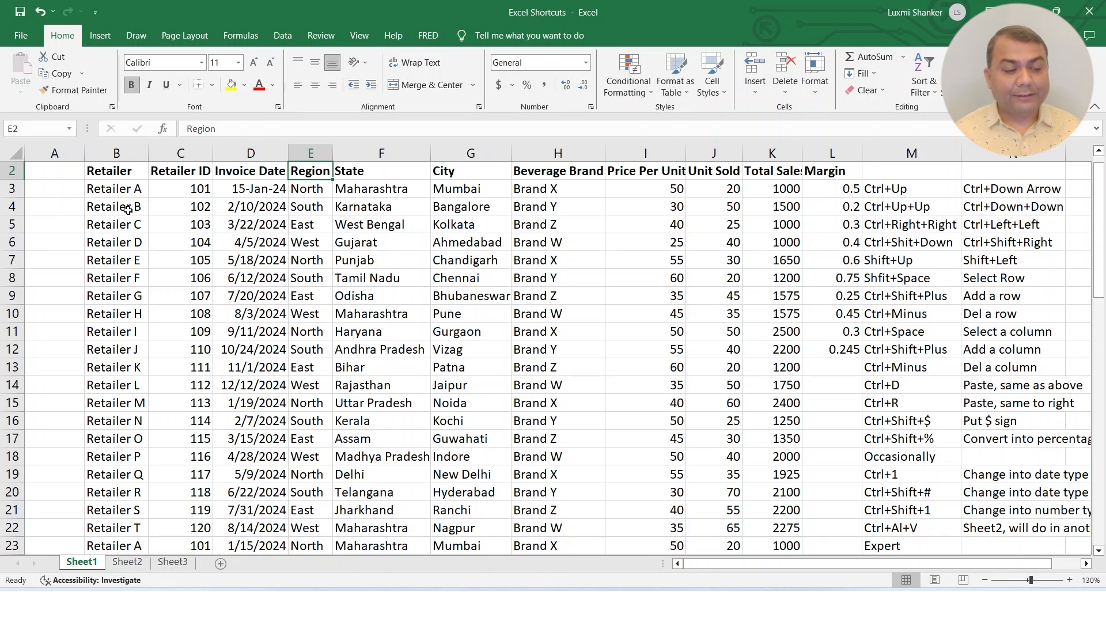
# - Select the entire Retailer B row and insert six blank rows above it
pyautogui.click(226, 215)
pyautogui.click(131, 211)
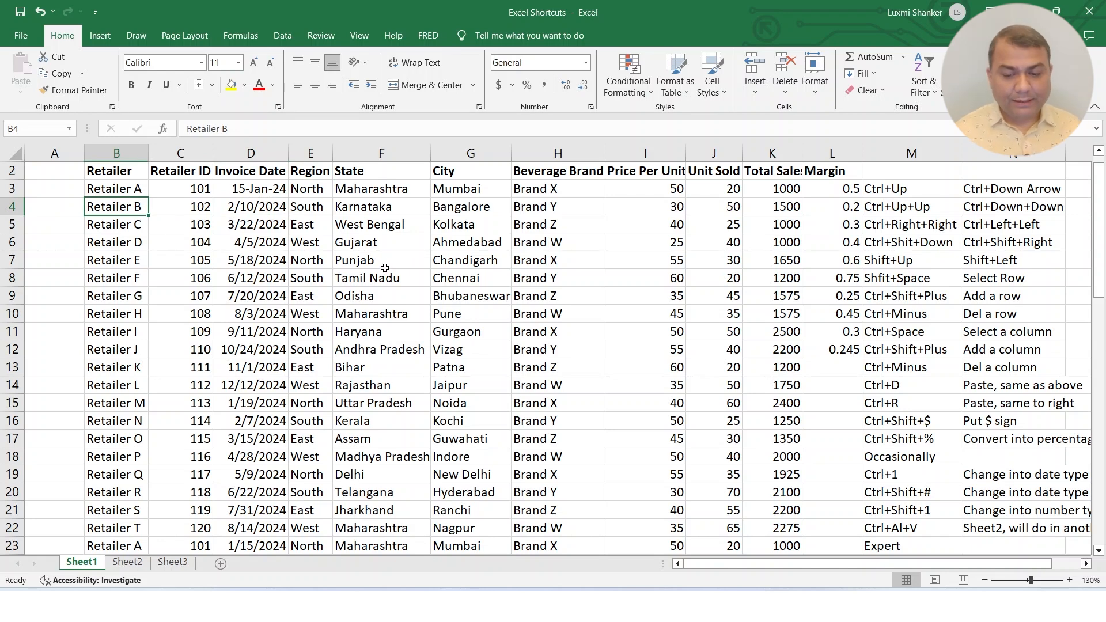
pyautogui.hotkey('shift', 'space')
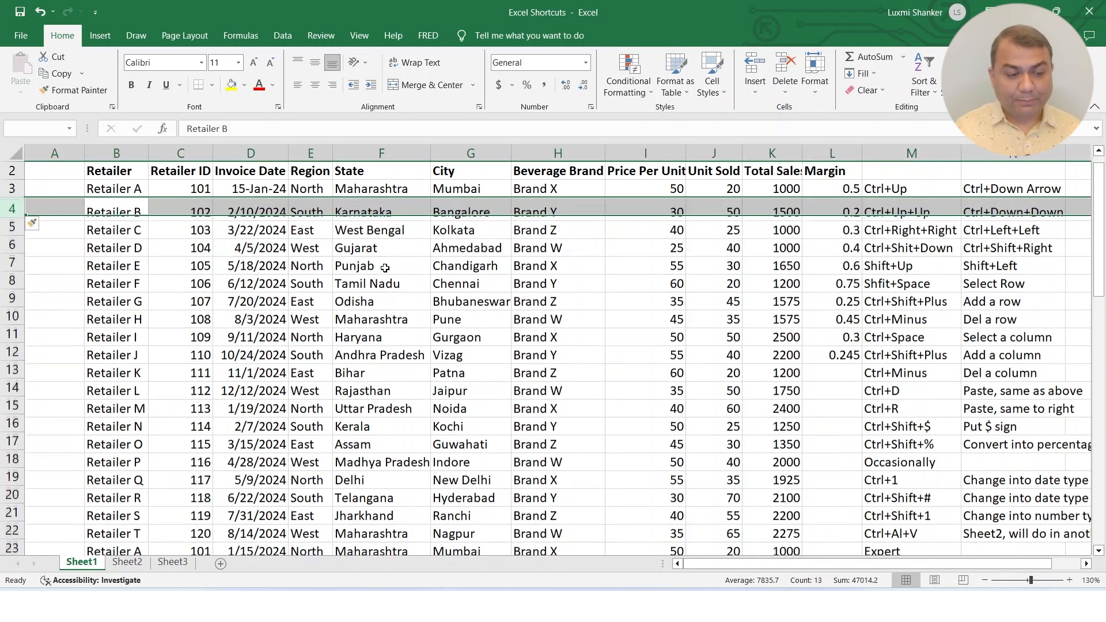
pyautogui.hotkey('ctrl', 'shift', '+')
pyautogui.hotkey('ctrl', 'shift', '+')
pyautogui.hotkey('ctrl', 'shift', '+')
pyautogui.hotkey('ctrl', 'shift', '+')
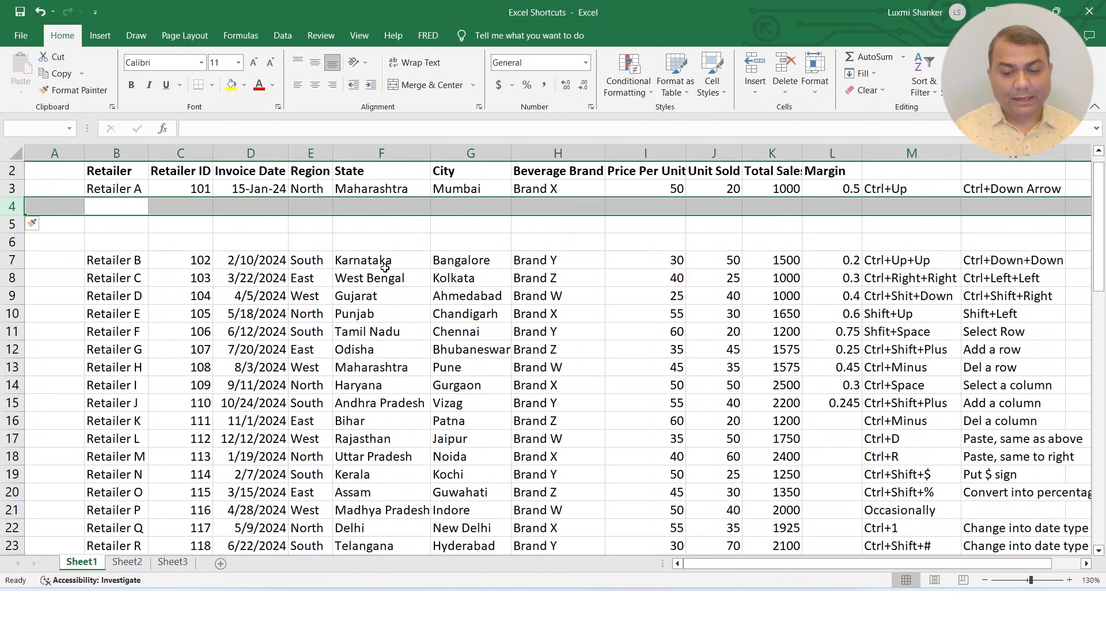
pyautogui.hotkey('ctrl', 'shift', '+')
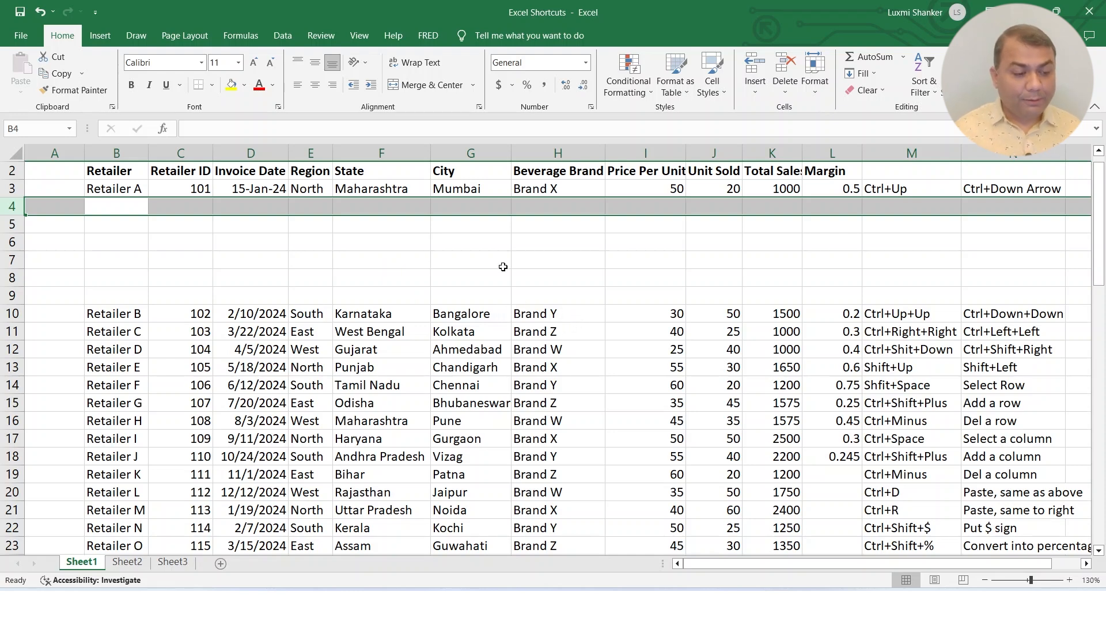
# - Delete the six blank rows between Retailer A and Retailer B
pyautogui.hotkey('ctrl', '-')
pyautogui.hotkey('ctrl', '-')
pyautogui.hotkey('ctrl', '-')
pyautogui.hotkey('ctrl', '-')
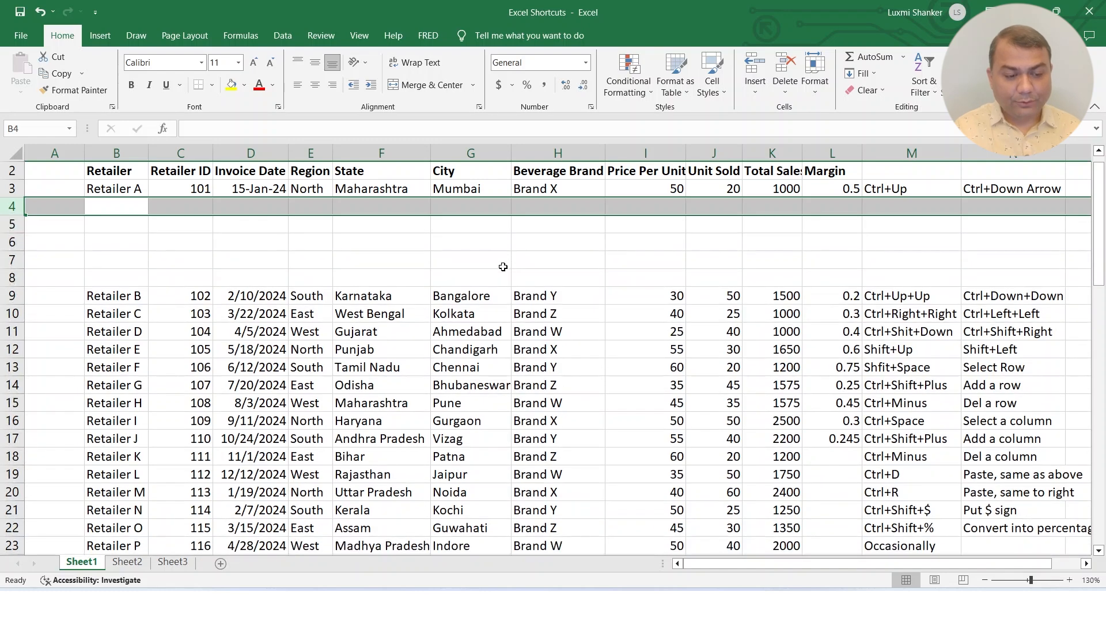
pyautogui.hotkey('ctrl', '-')
pyautogui.hotkey('ctrl', '-')
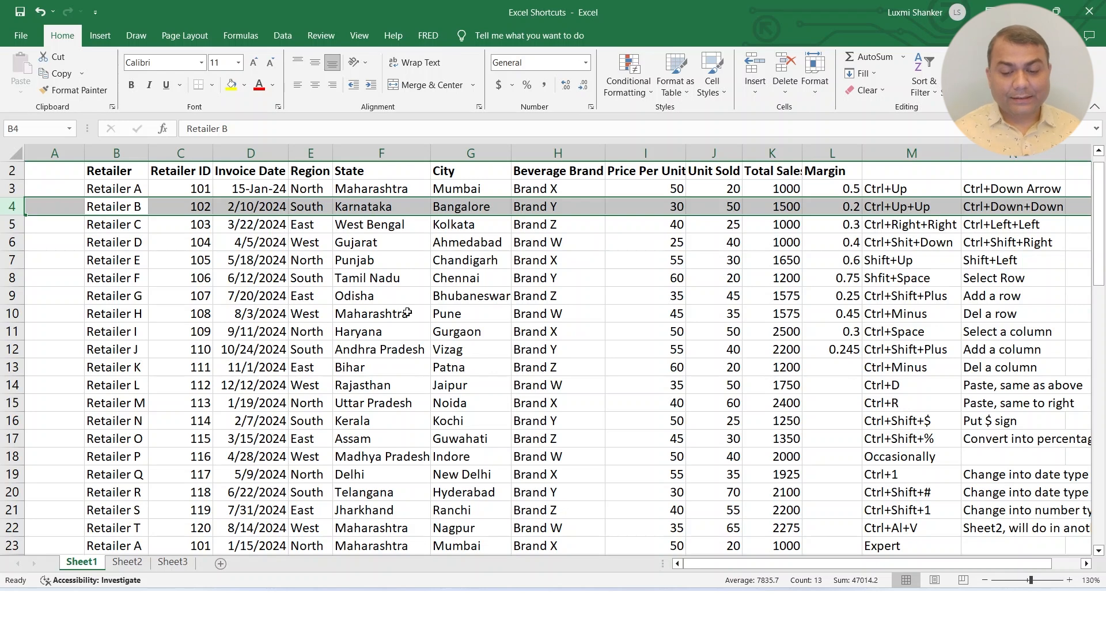
# - Select the entire Invoice Date column and insert four blank columns before it
pyautogui.click(402, 256)
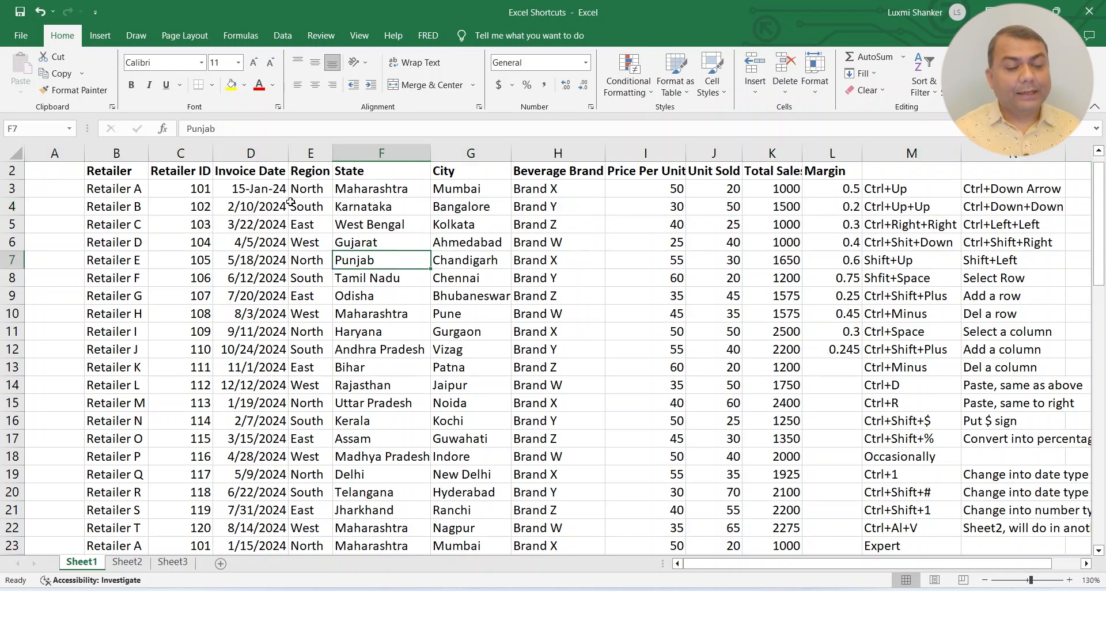
pyautogui.click(265, 195)
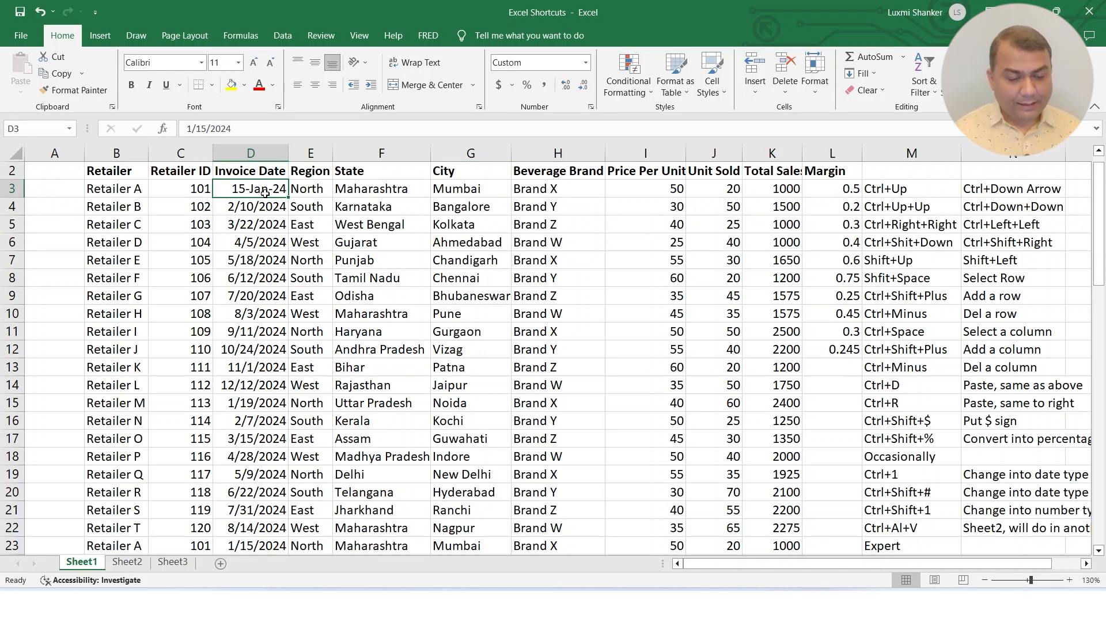
pyautogui.hotkey('ctrl', 'shift', 'Down')
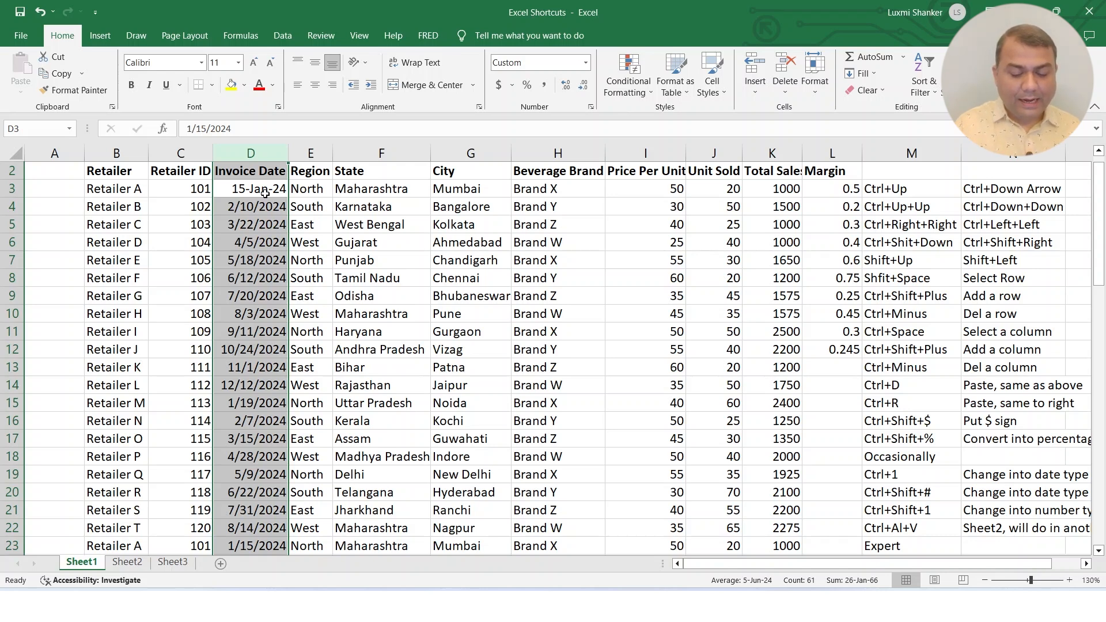
pyautogui.hotkey('ctrl', 'shift', '+')
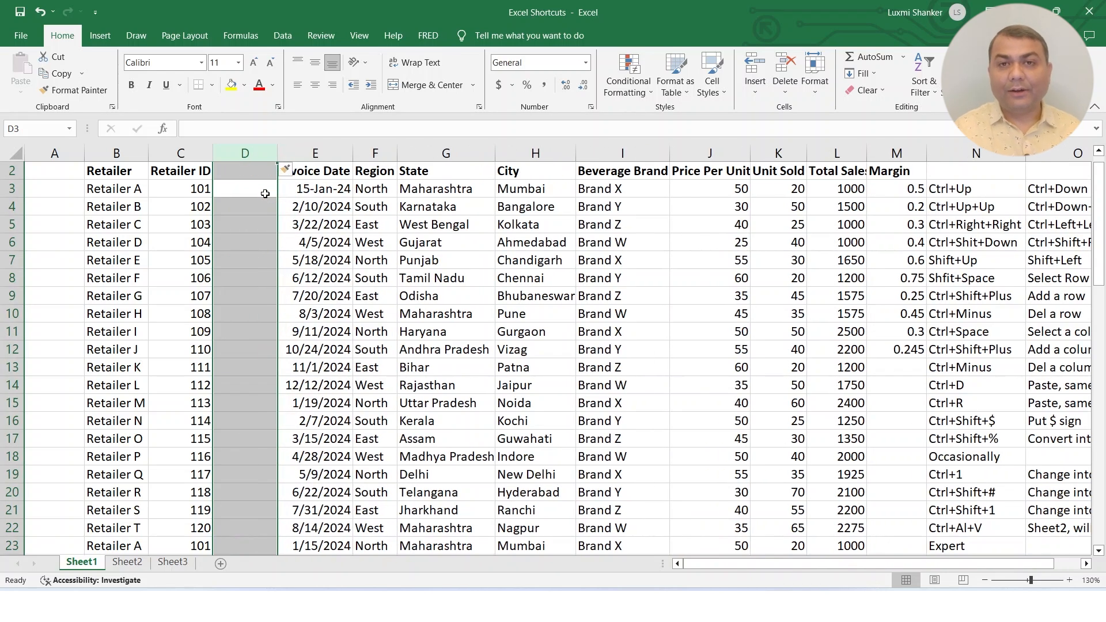
pyautogui.hotkey('ctrl', 'shift', '+')
pyautogui.hotkey('ctrl', 'shift', '+')
pyautogui.hotkey('ctrl', 'shift', '+')
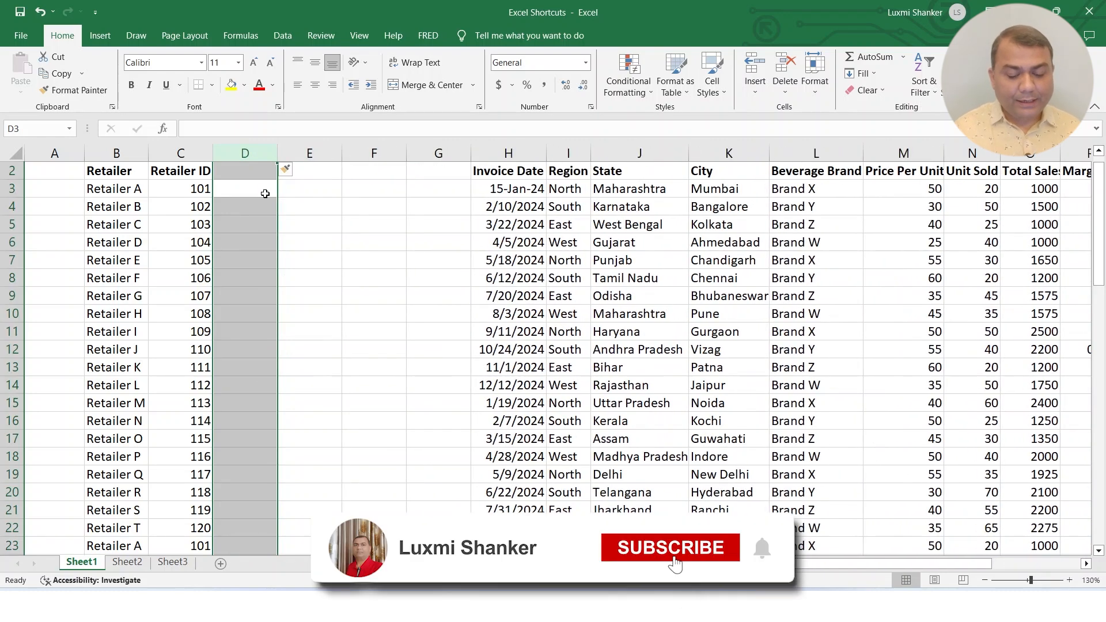
# - Delete the four blank columns between Retailer ID and Invoice Date
pyautogui.hotkey('ctrl', '-')
pyautogui.hotkey('ctrl', '-')
pyautogui.hotkey('ctrl', '-')
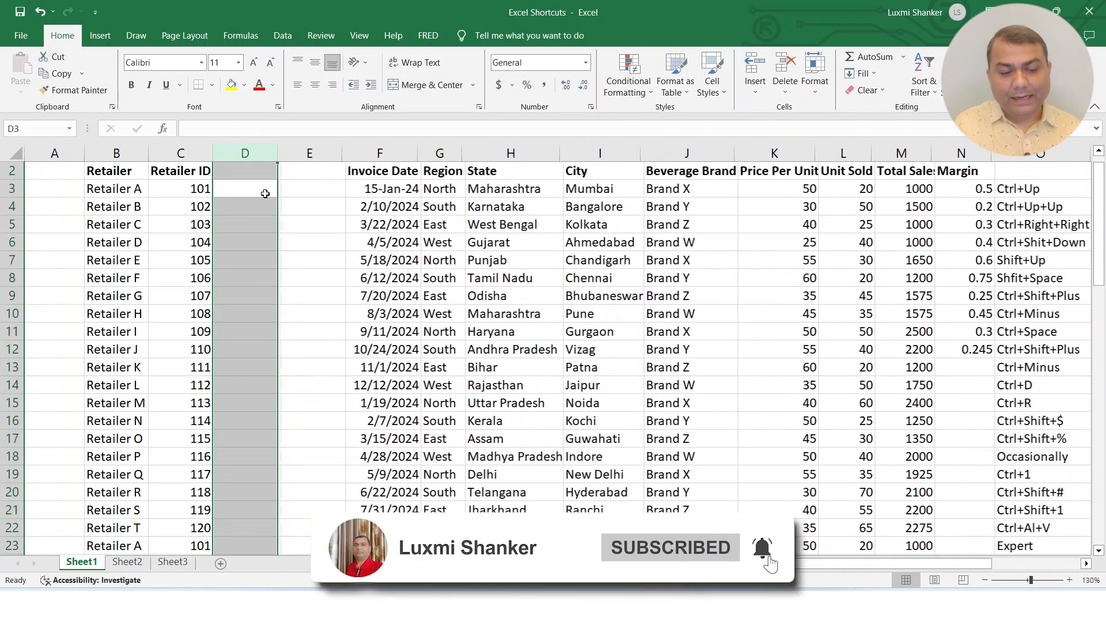
pyautogui.hotkey('ctrl', '-')
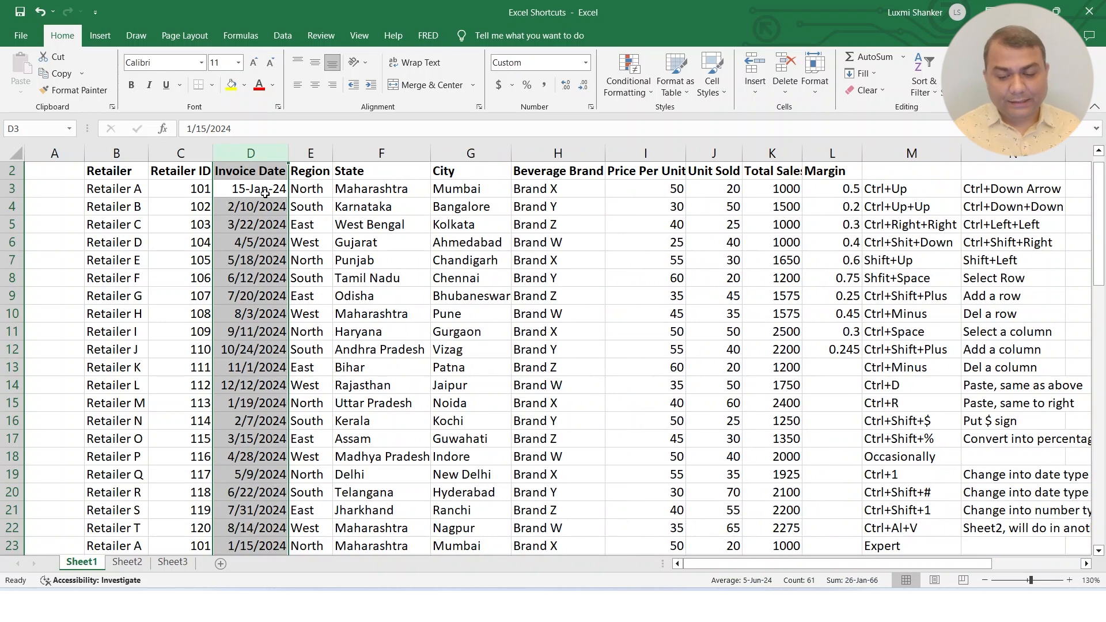
pyautogui.click(889, 369)
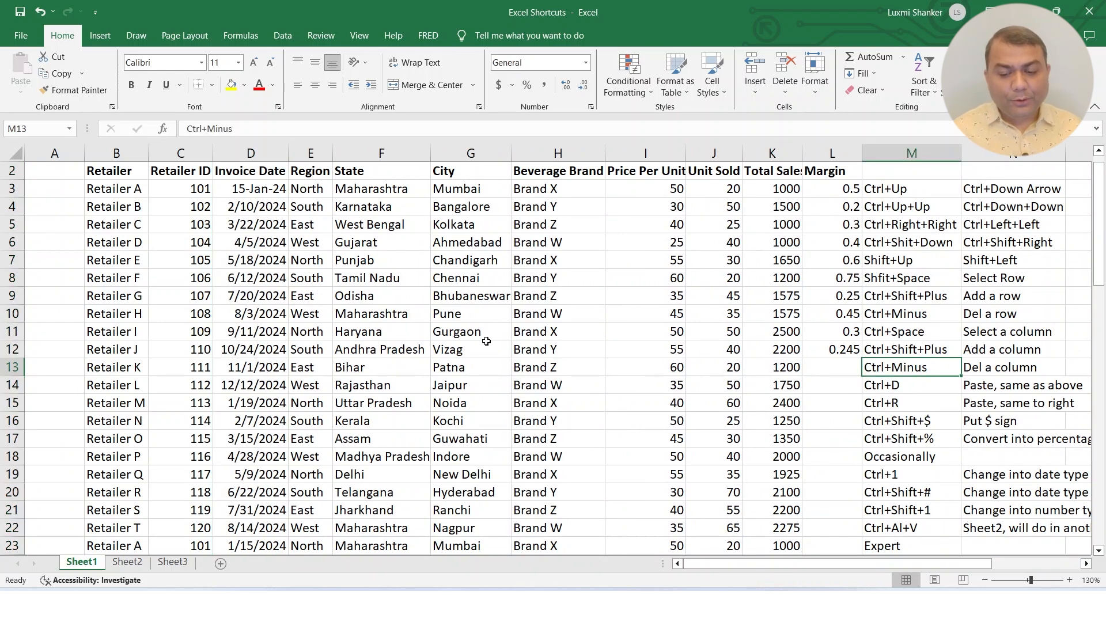
# - Insert two blank rows above the Retailer A row and delete both of them again
pyautogui.click(235, 300)
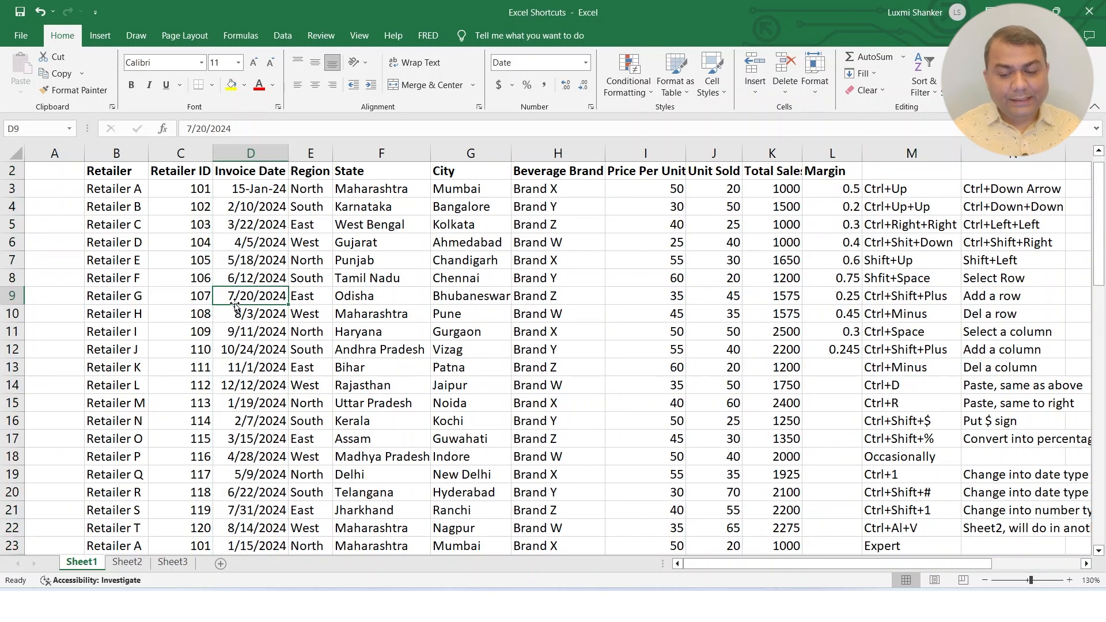
pyautogui.click(180, 216)
pyautogui.click(206, 191)
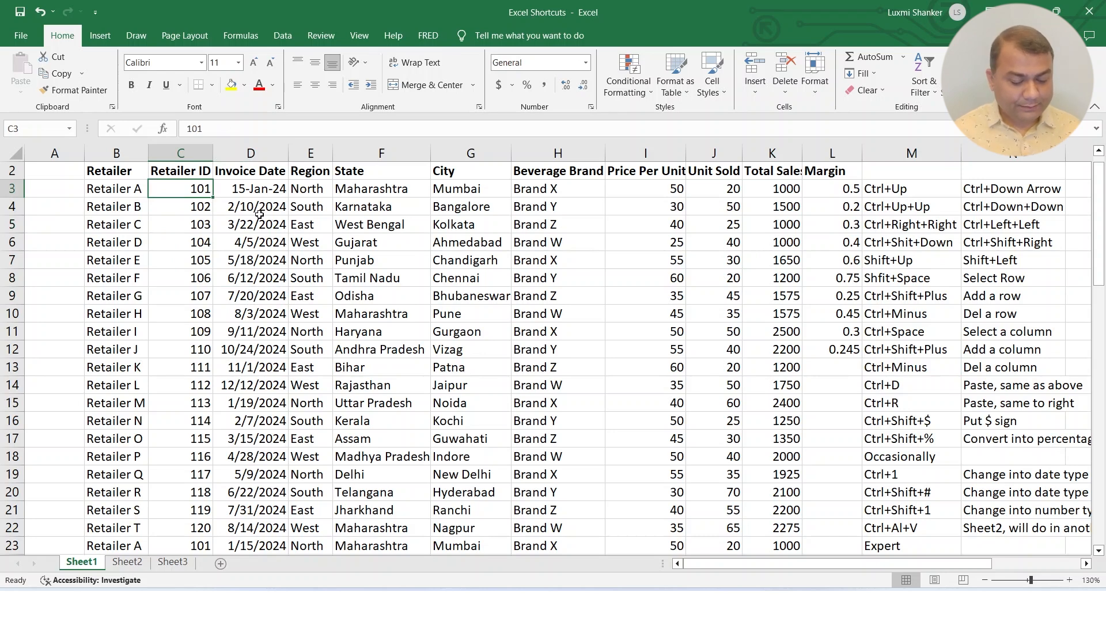
pyautogui.hotkey('shift', 'space')
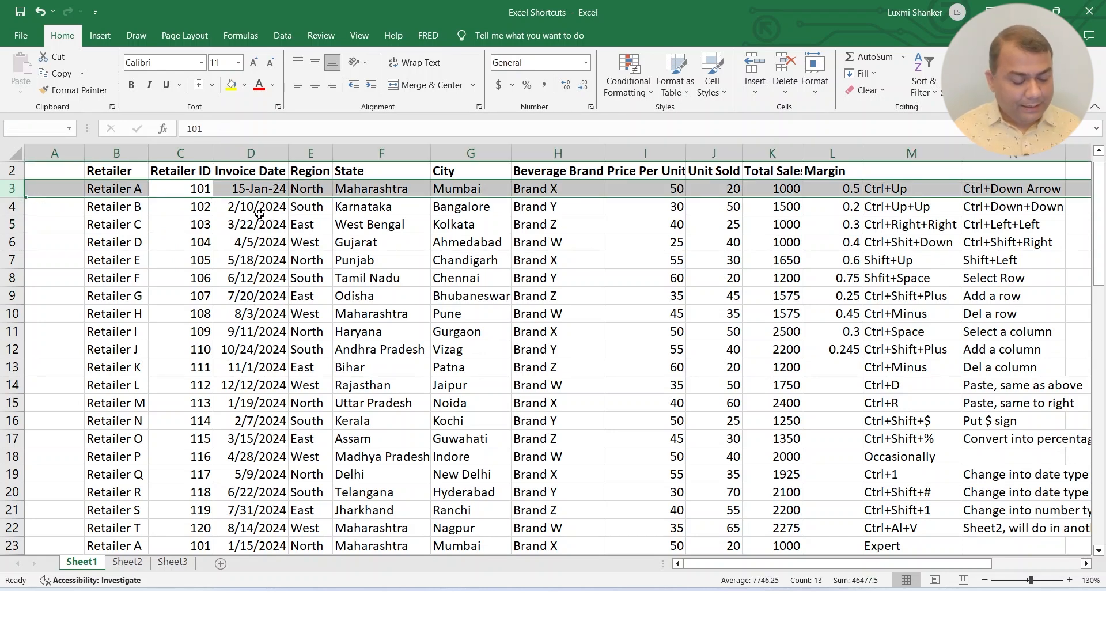
pyautogui.hotkey('ctrl', 'shift', '+')
pyautogui.hotkey('ctrl', 'shift', '+')
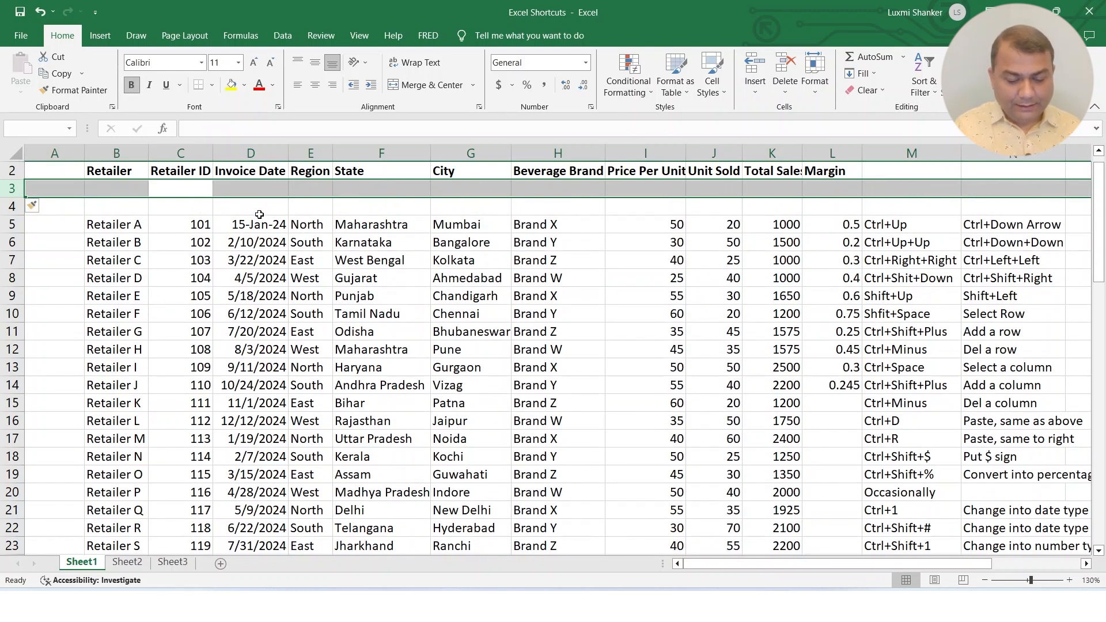
pyautogui.hotkey('ctrl', '-')
pyautogui.hotkey('ctrl', '-')
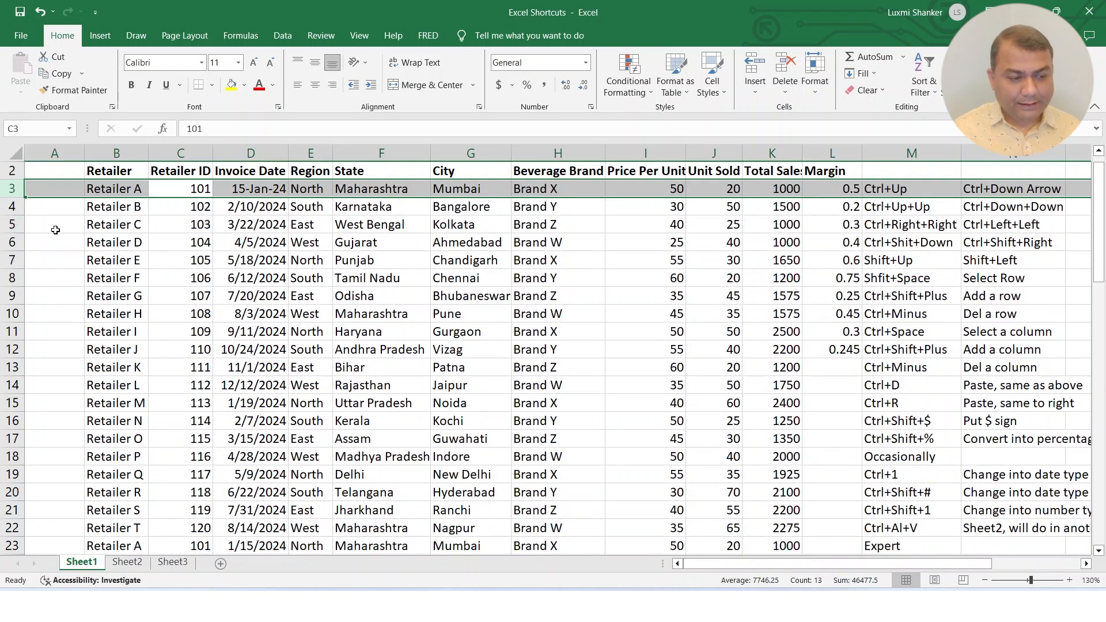
# - Select the entire Retailer C row and insert four blank rows above it
pyautogui.click(105, 223)
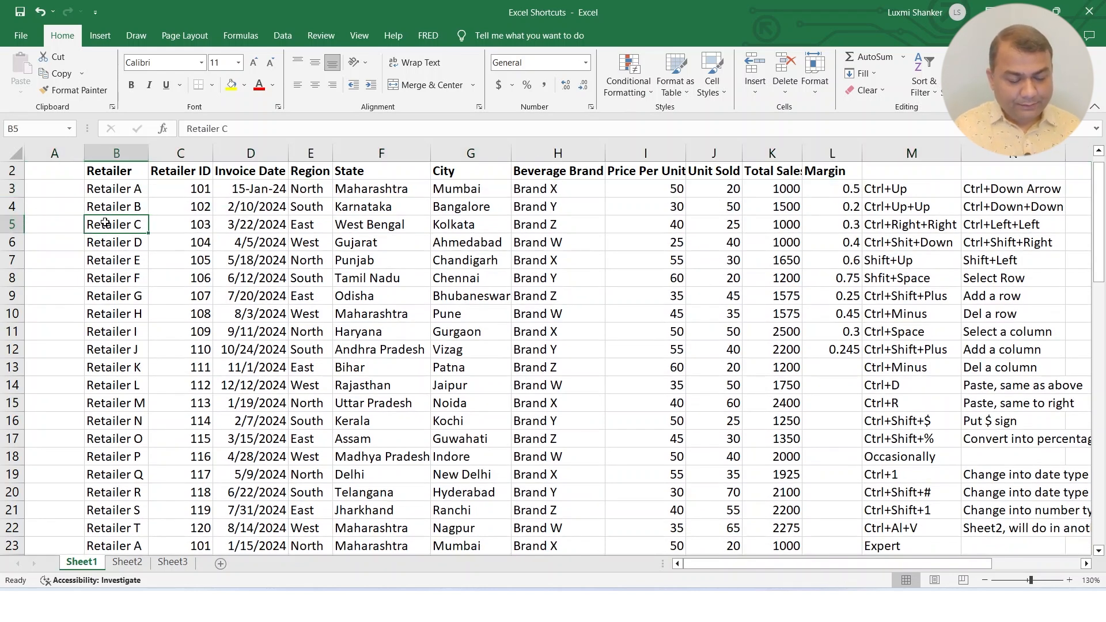
pyautogui.hotkey('ctrl', 'space')
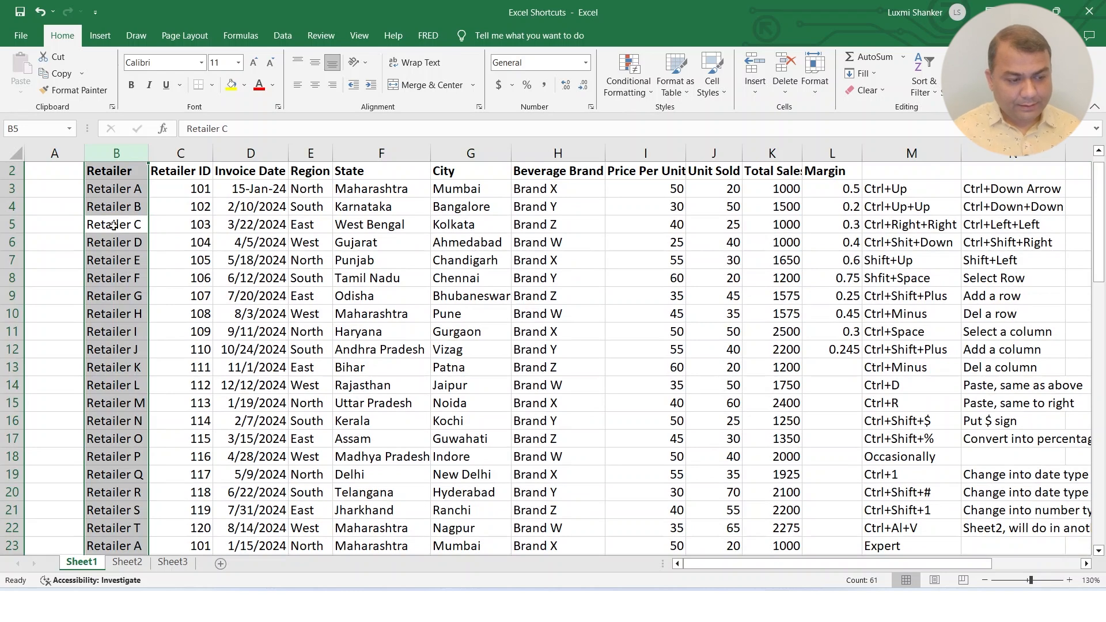
pyautogui.click(117, 228)
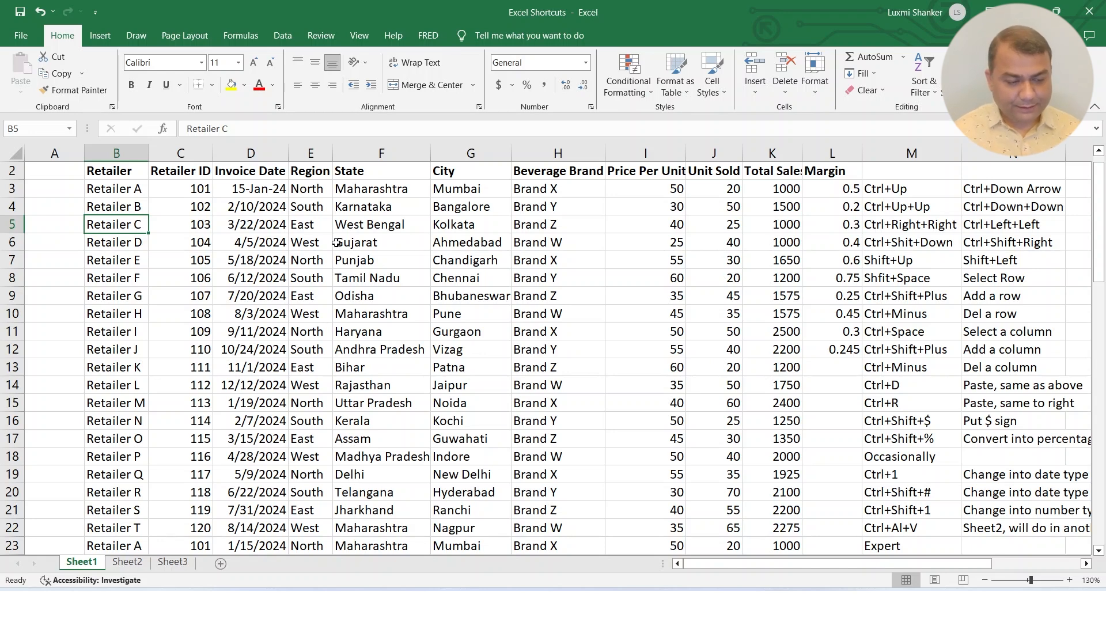
pyautogui.hotkey('shift', 'space')
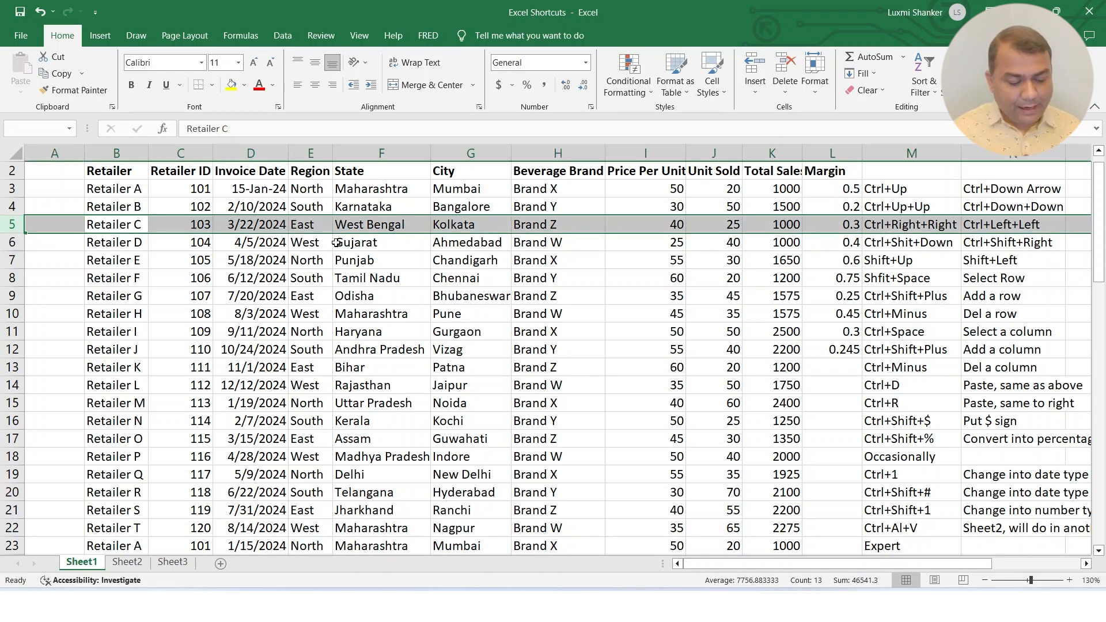
pyautogui.hotkey('ctrl', 'shift', '+')
pyautogui.hotkey('ctrl', 'shift', '+')
pyautogui.hotkey('ctrl', 'shift', '+')
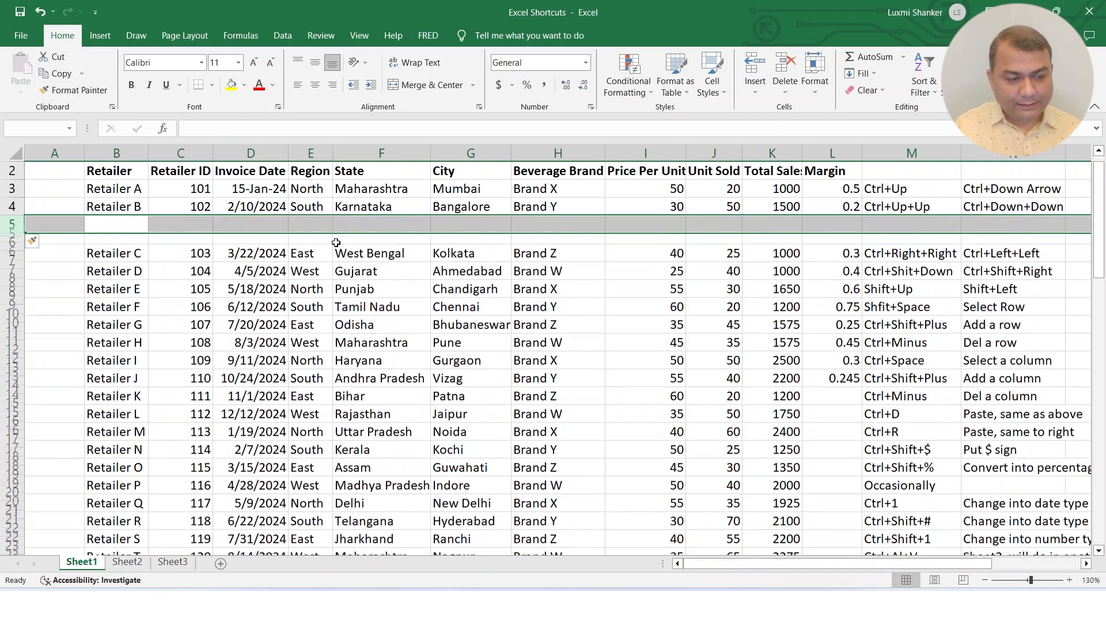
pyautogui.hotkey('ctrl', 'shift', '+')
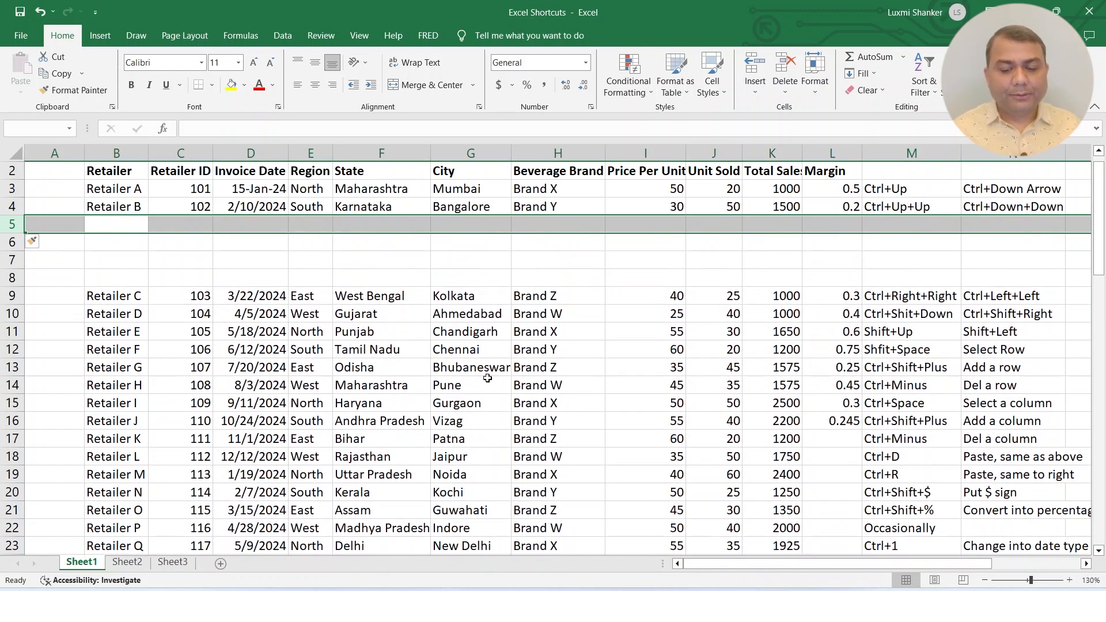
pyautogui.click(379, 240)
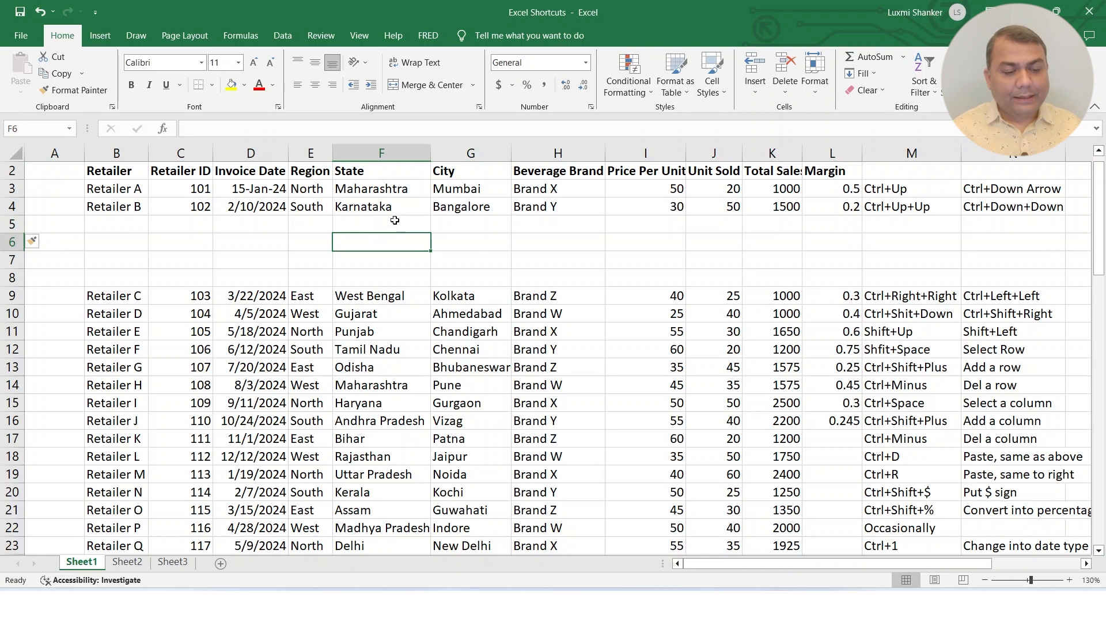
pyautogui.click(393, 223)
pyautogui.press('Up')
pyautogui.press('Up')
pyautogui.press('Up')
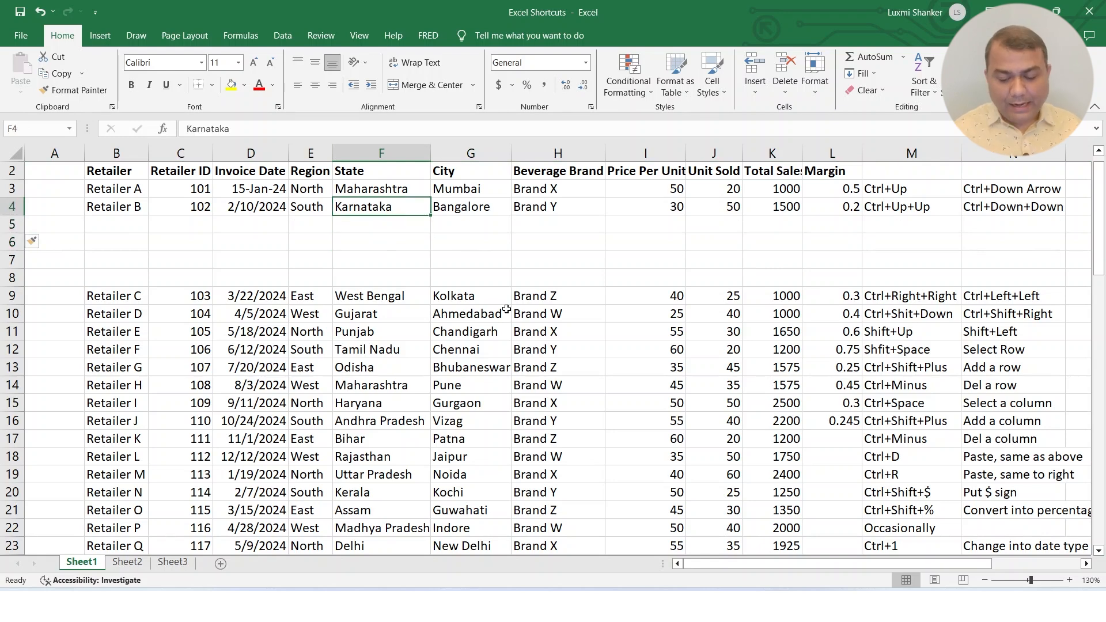
pyautogui.press('Down')
pyautogui.press('Down')
pyautogui.press('Up')
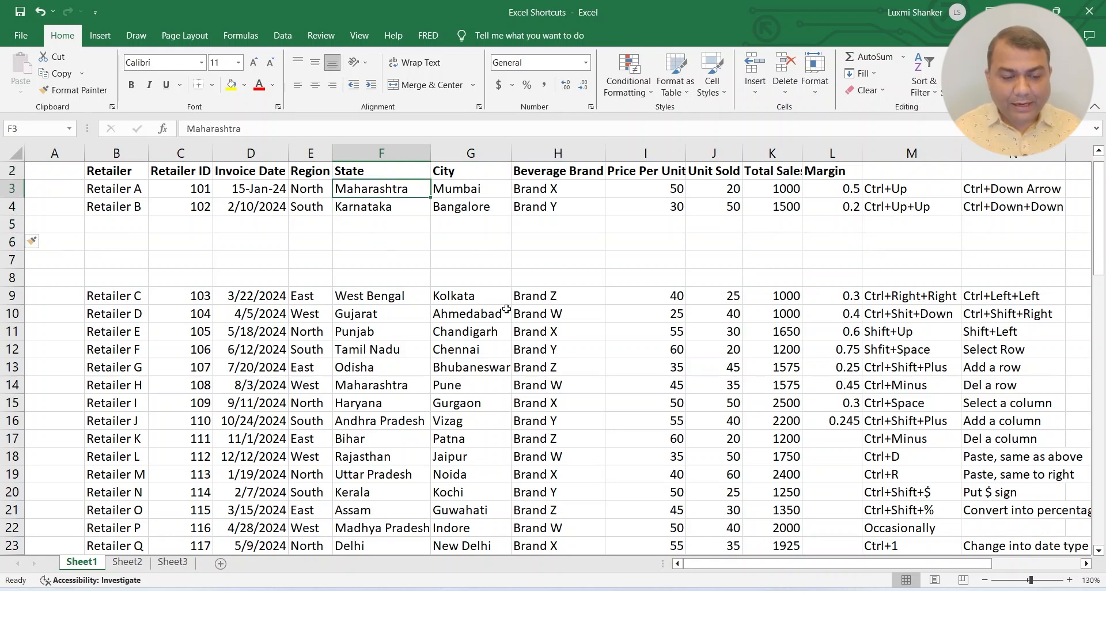
pyautogui.press('Down')
pyautogui.press('Down')
pyautogui.press('Up')
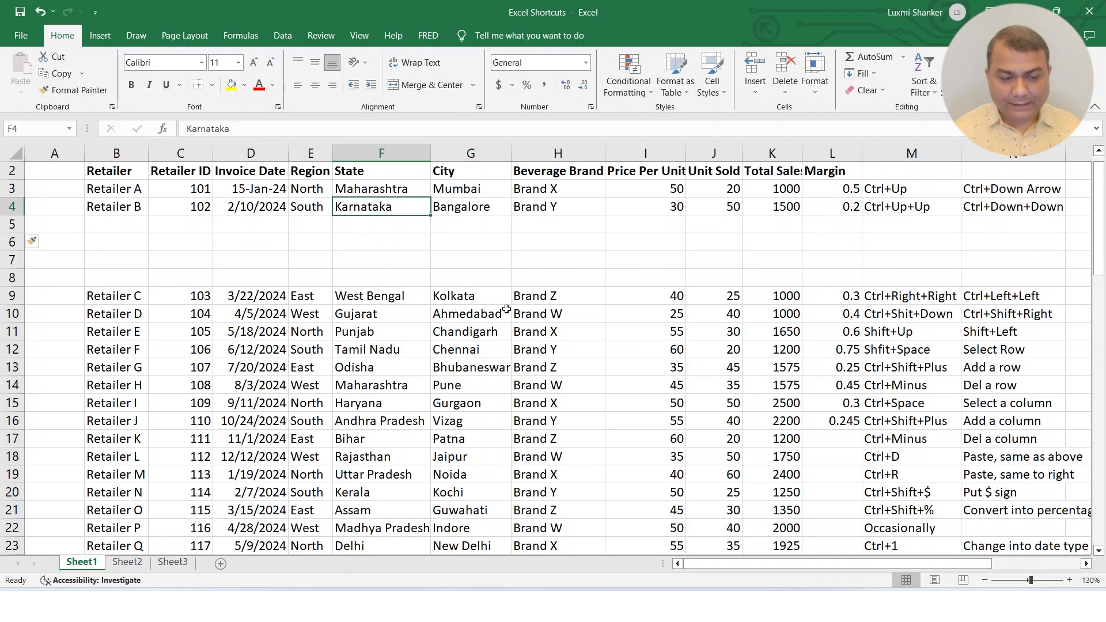
# - Fill the state Karnataka down from F4 into the blank cells F5 and F6
pyautogui.press('Down')
pyautogui.press('Up')
pyautogui.press('Down')
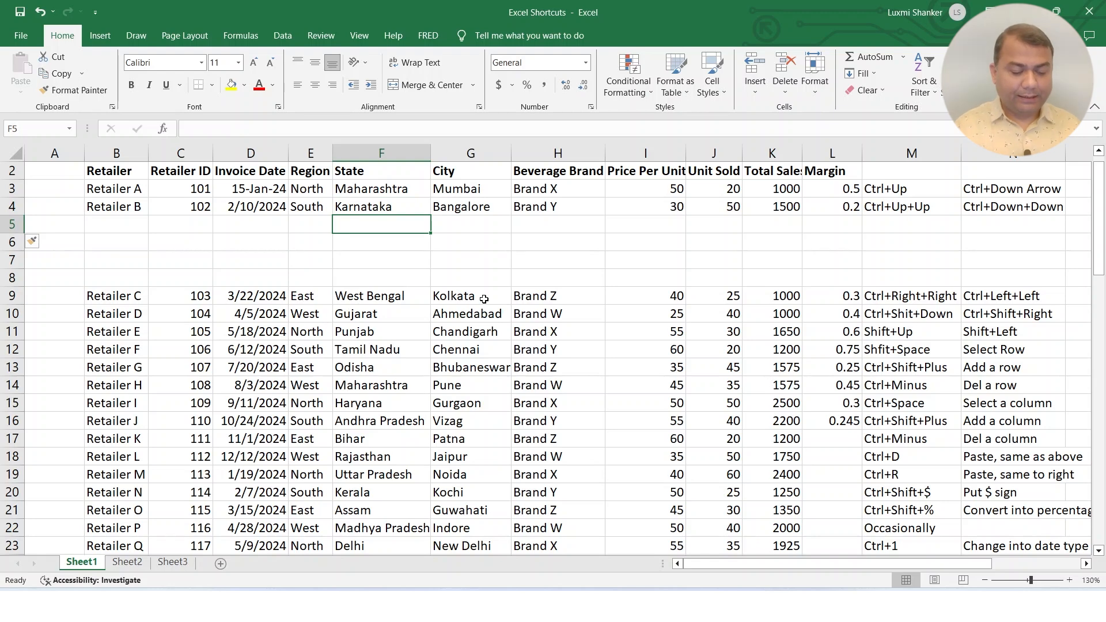
pyautogui.hotkey('ctrl', 'd')
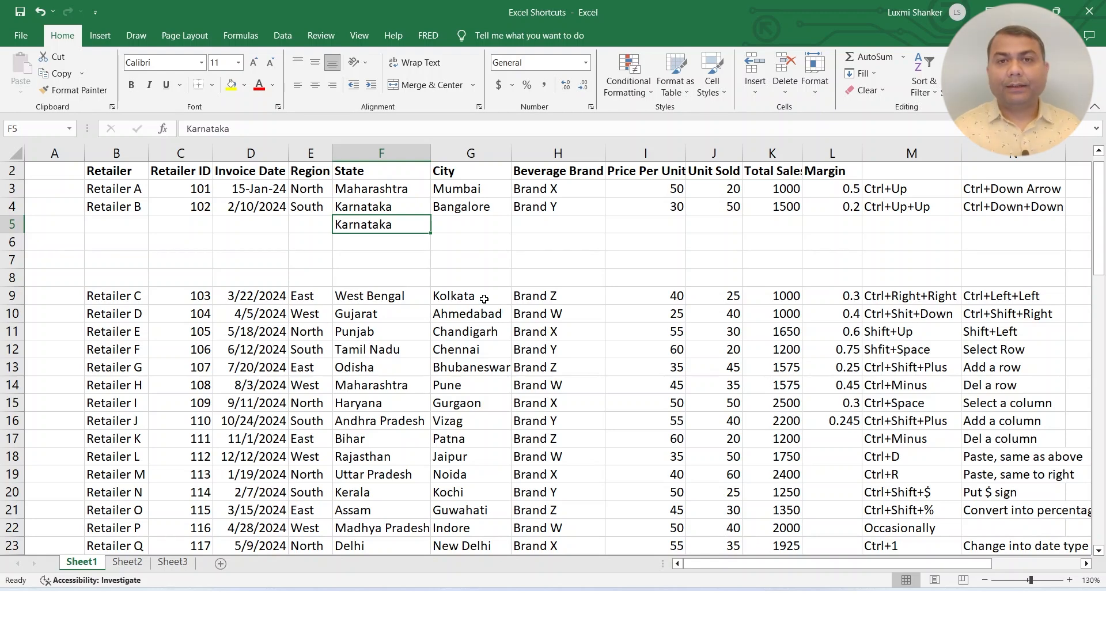
pyautogui.press('Down')
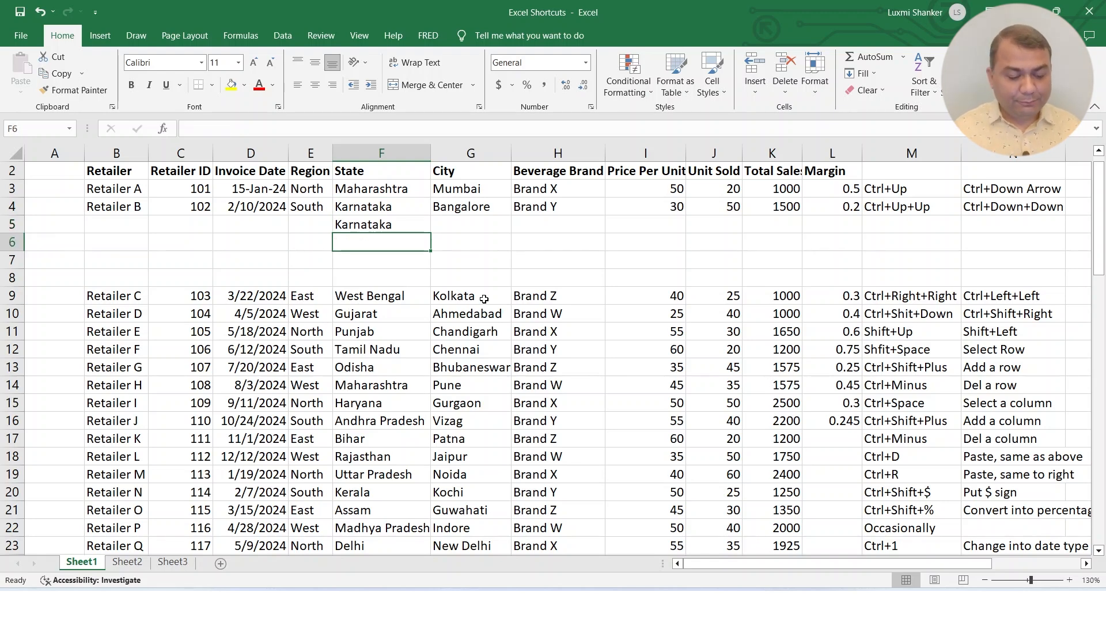
pyautogui.hotkey('ctrl', 'd')
pyautogui.press('Up')
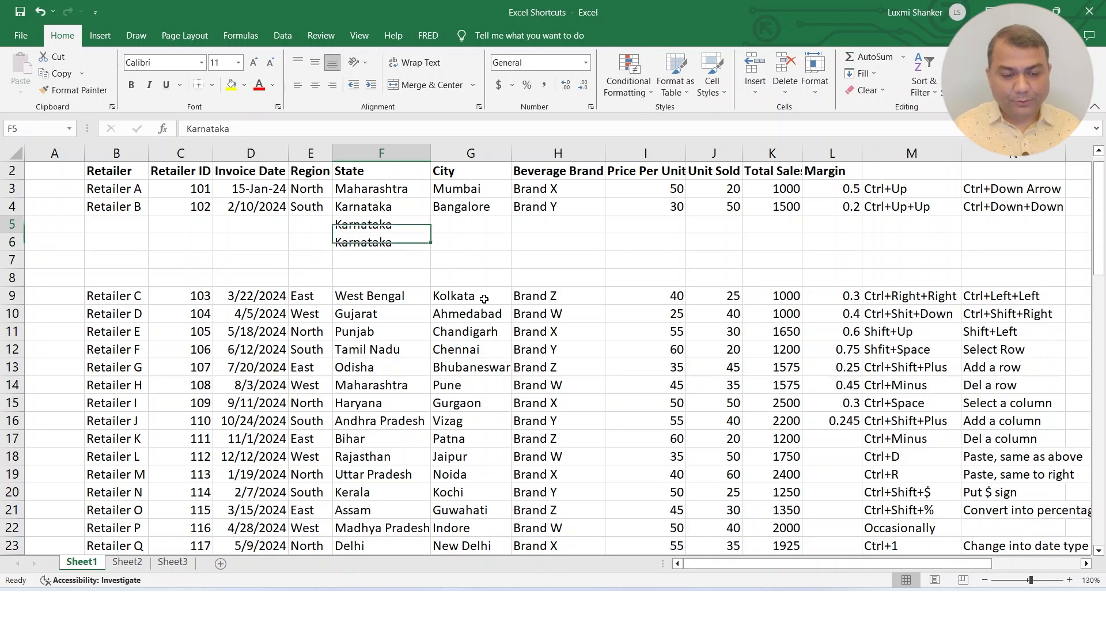
# - Fill the city Bangalore down from G4 into the blank cells G5 and G6
pyautogui.press('Right')
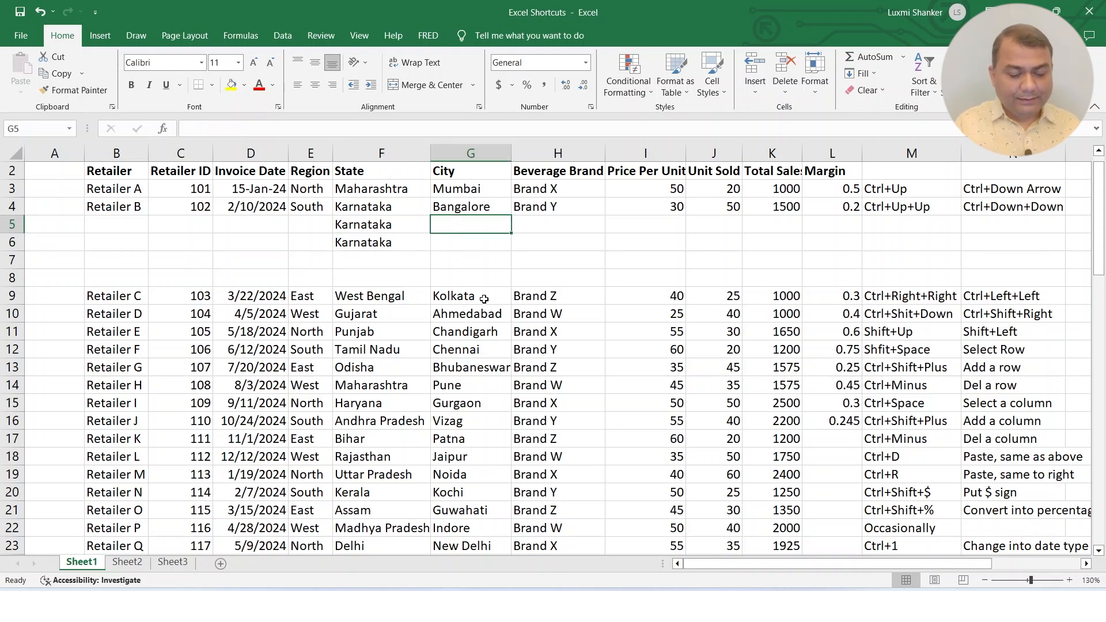
pyautogui.hotkey('ctrl', 'd')
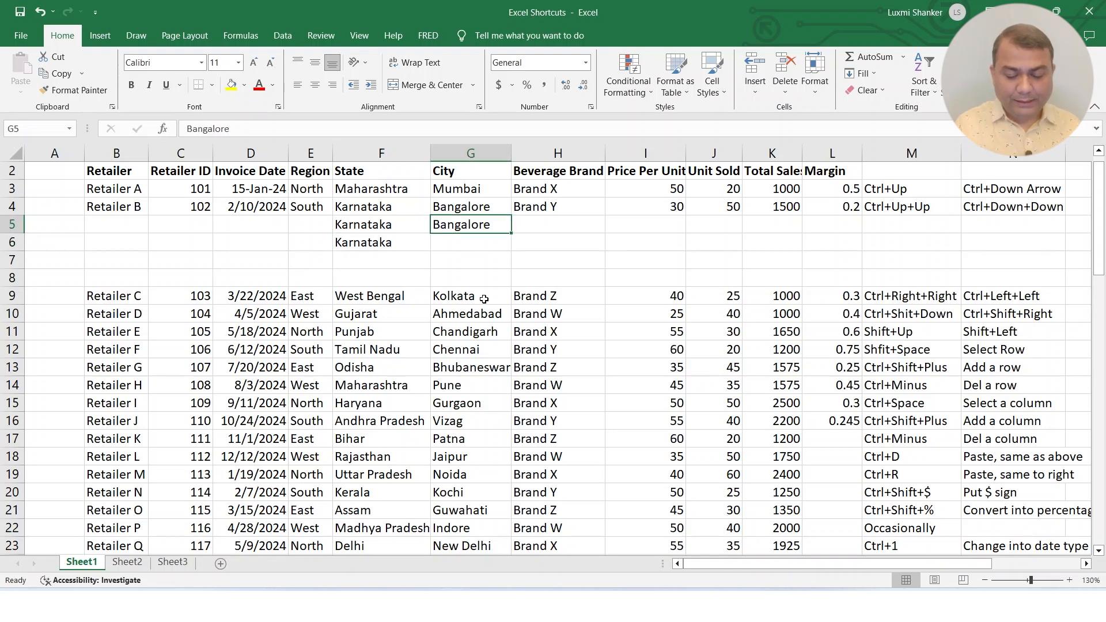
pyautogui.press('Down')
pyautogui.hotkey('ctrl', 'd')
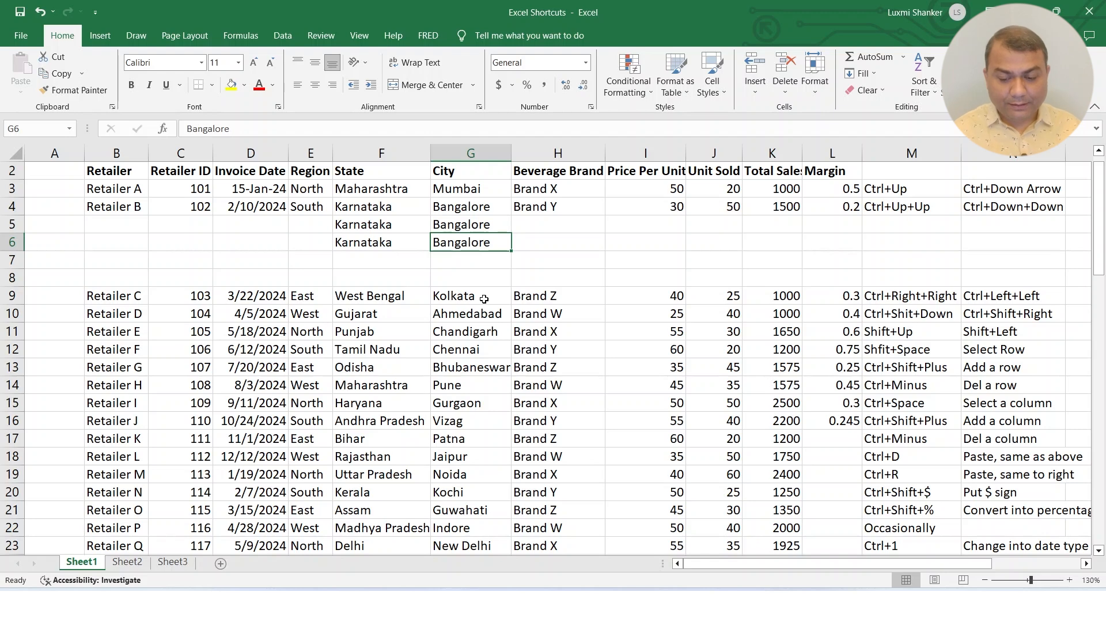
# - Fill Bangalore rightward from the City column into cells H5 and H6 under Beverage Brand
pyautogui.press('Up')
pyautogui.press('Right')
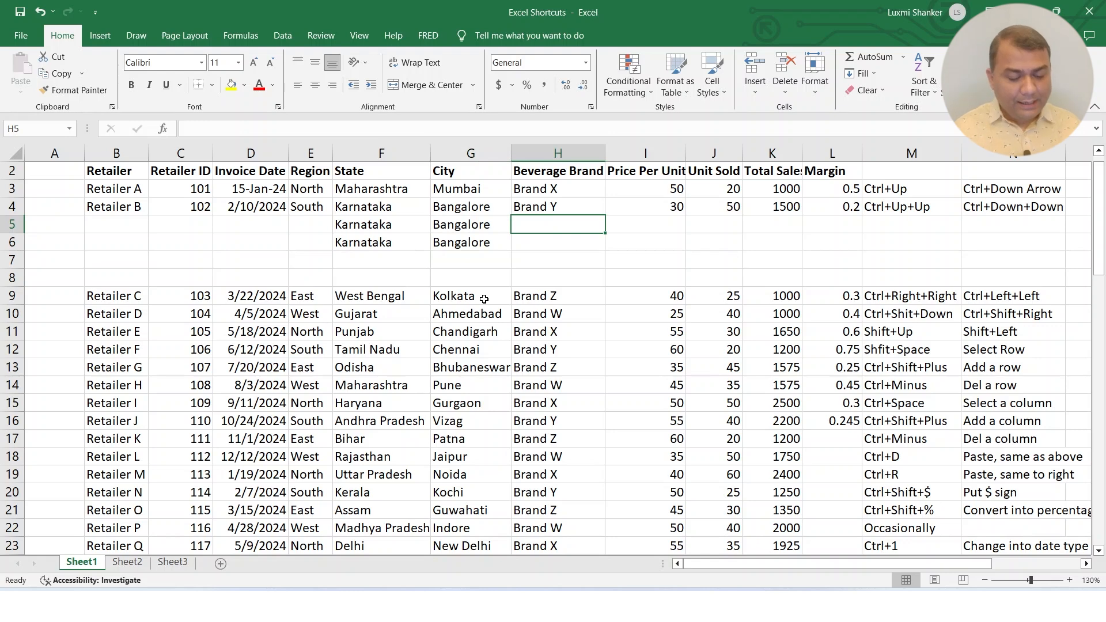
pyautogui.hotkey('ctrl', 'r')
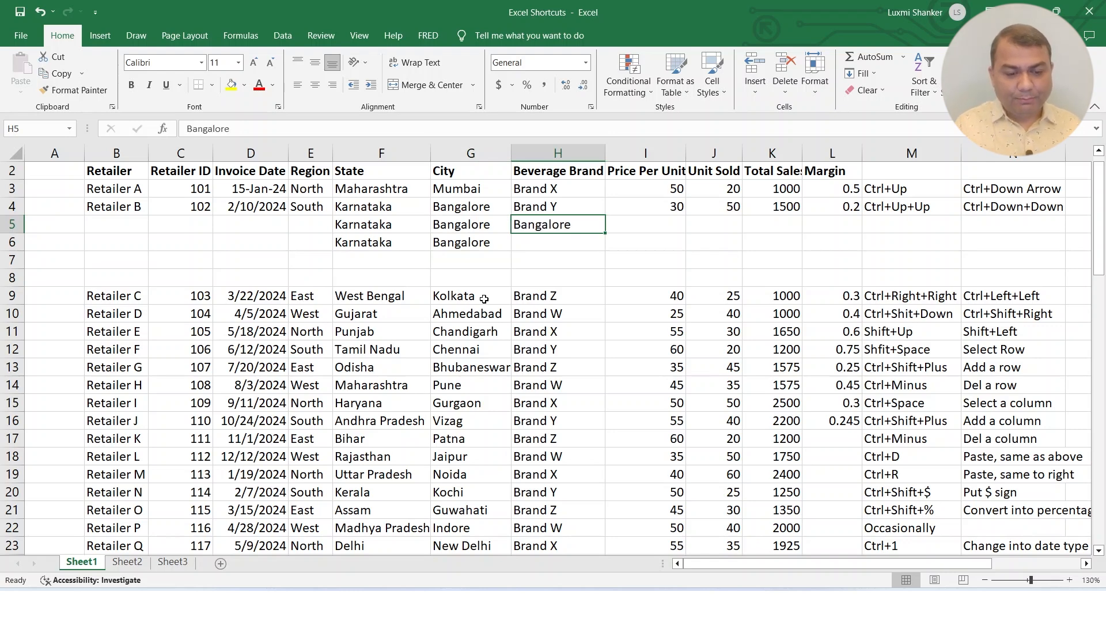
pyautogui.press('Down')
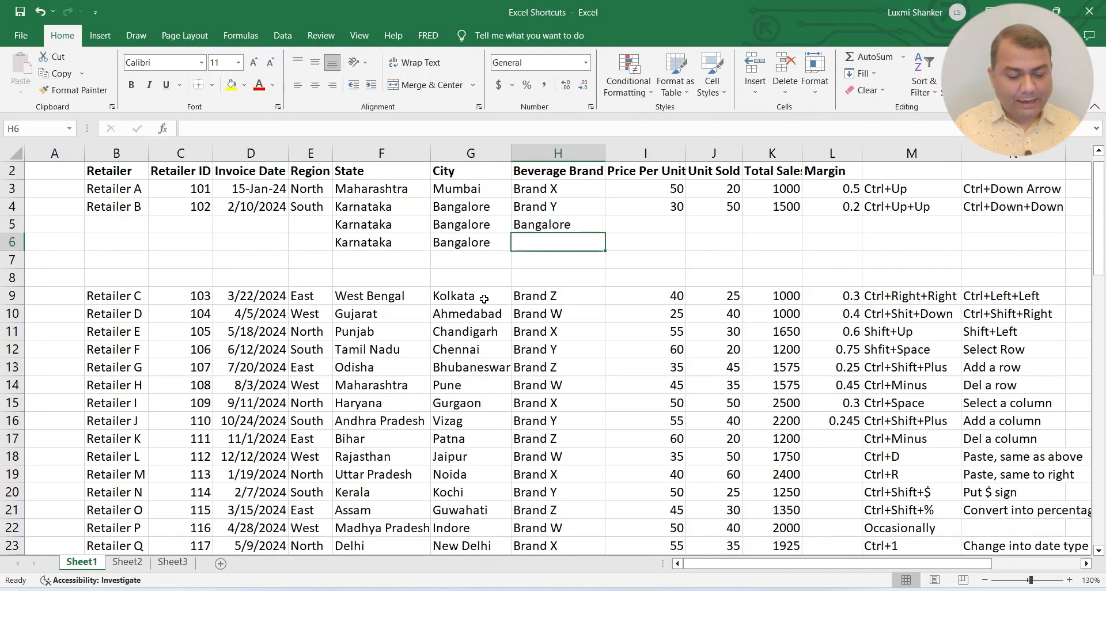
pyautogui.hotkey('ctrl', 'r')
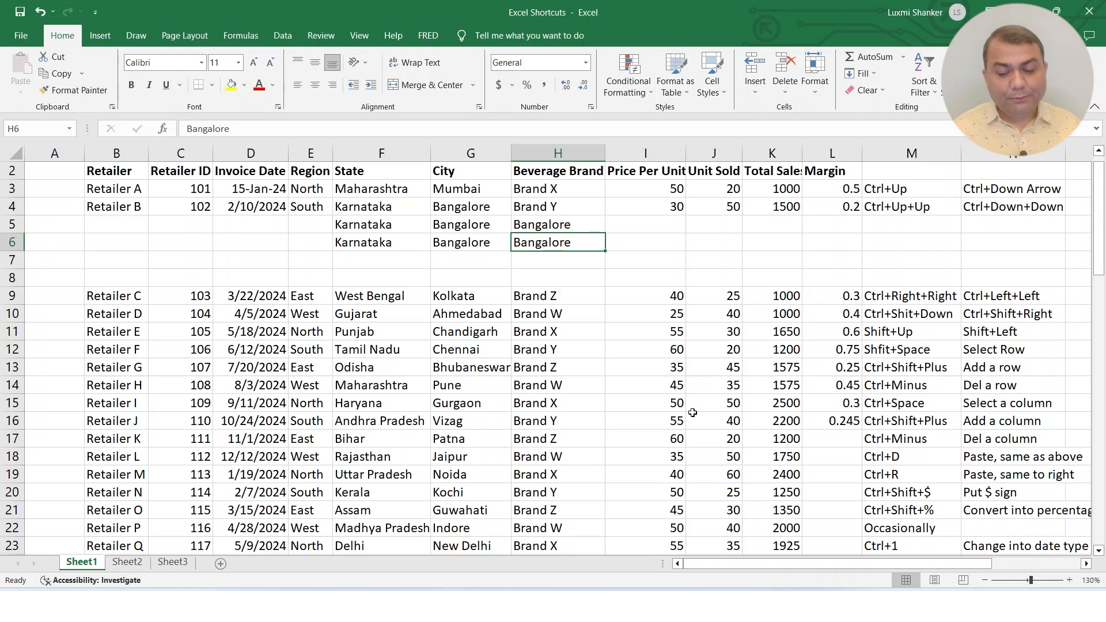
pyautogui.scroll(-1, 692, 413)
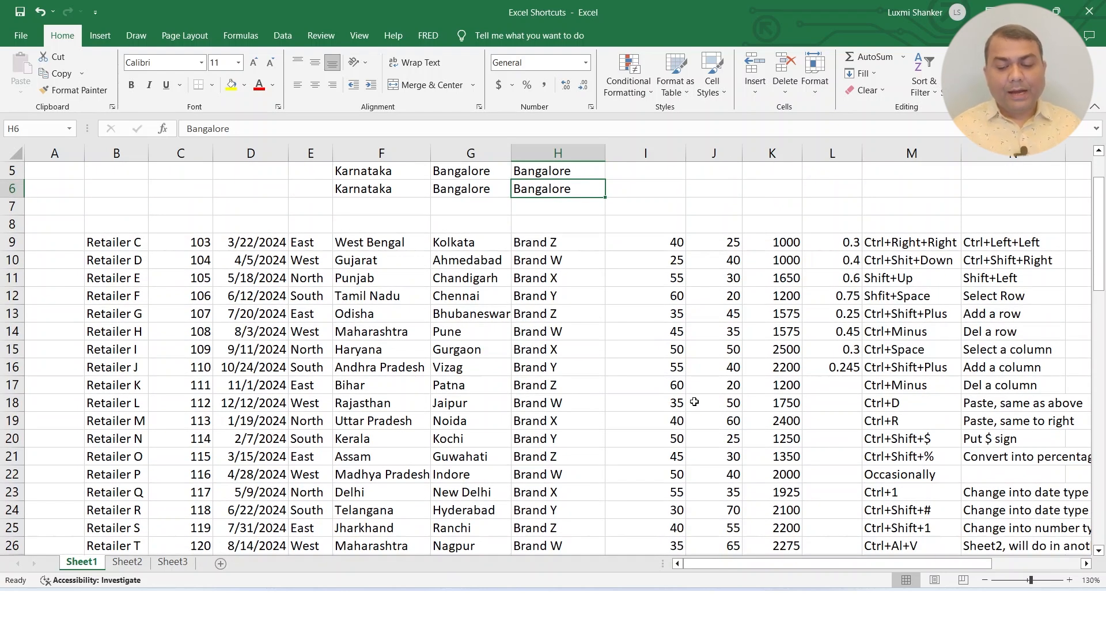
# - Select the entire Price Per Unit column and format its values as dollar currency
pyautogui.scroll(2, 694, 402)
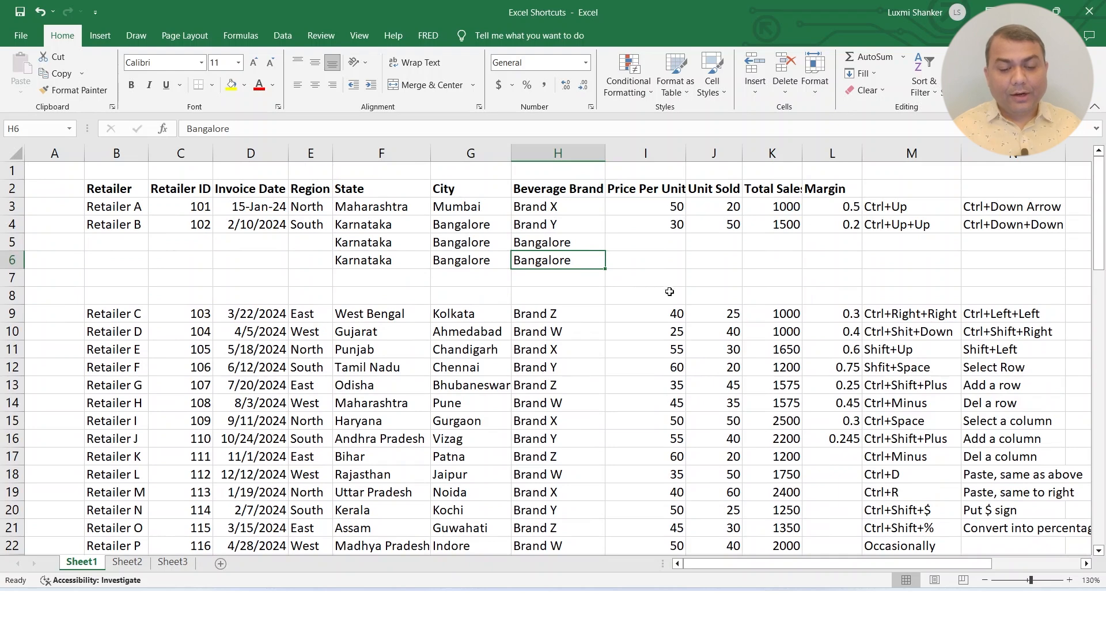
pyautogui.click(674, 221)
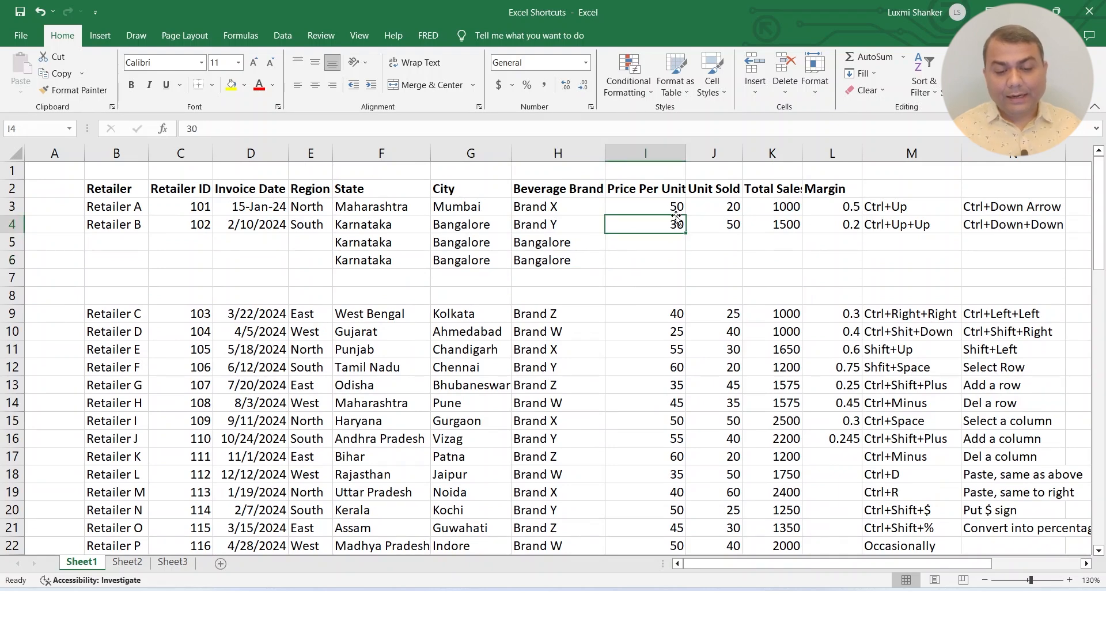
pyautogui.click(653, 151)
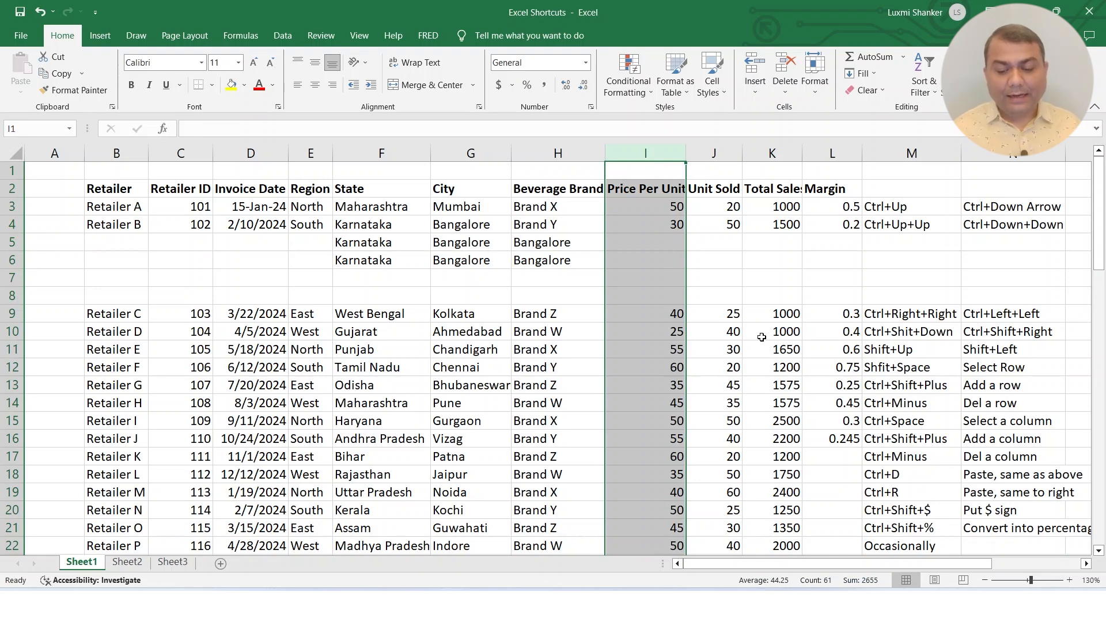
pyautogui.scroll(-2, 758, 341)
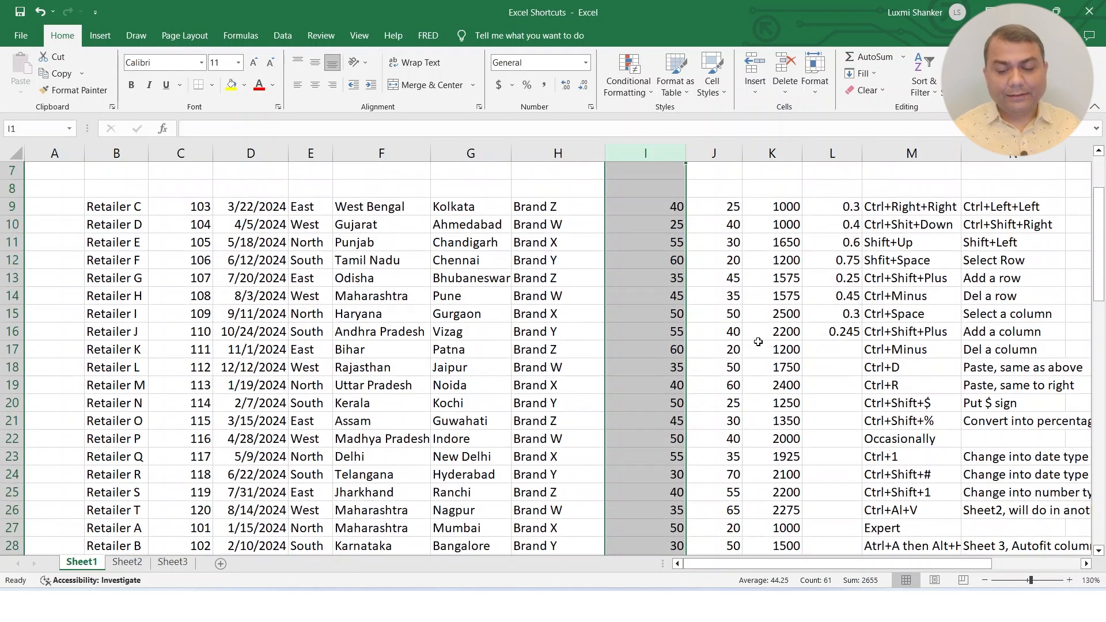
pyautogui.click(696, 300)
pyautogui.click(655, 266)
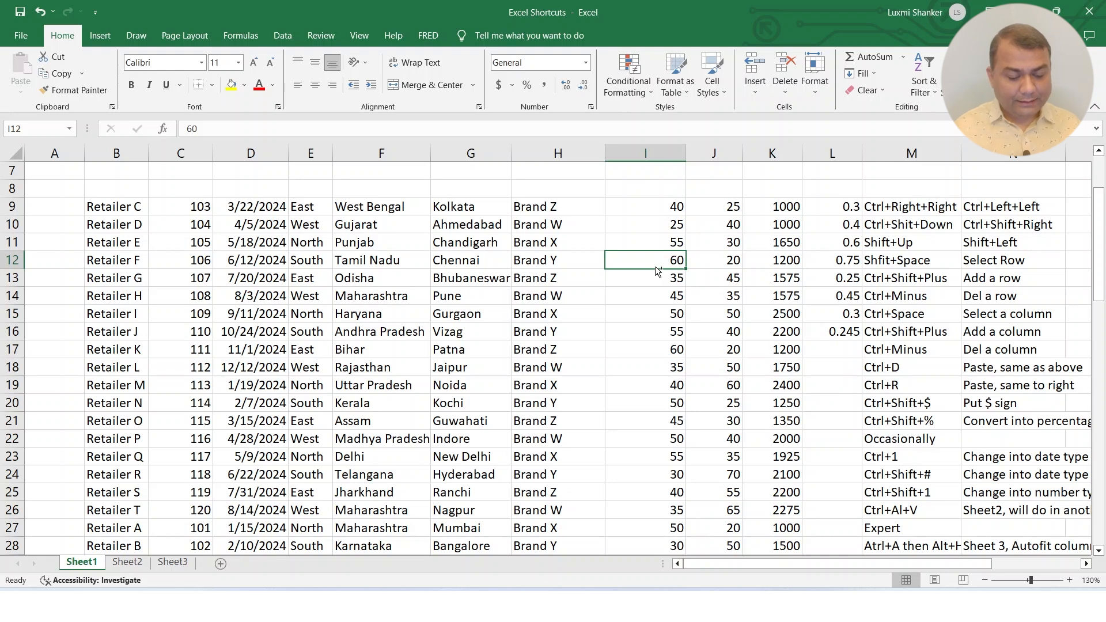
pyautogui.hotkey('ctrl', 'space')
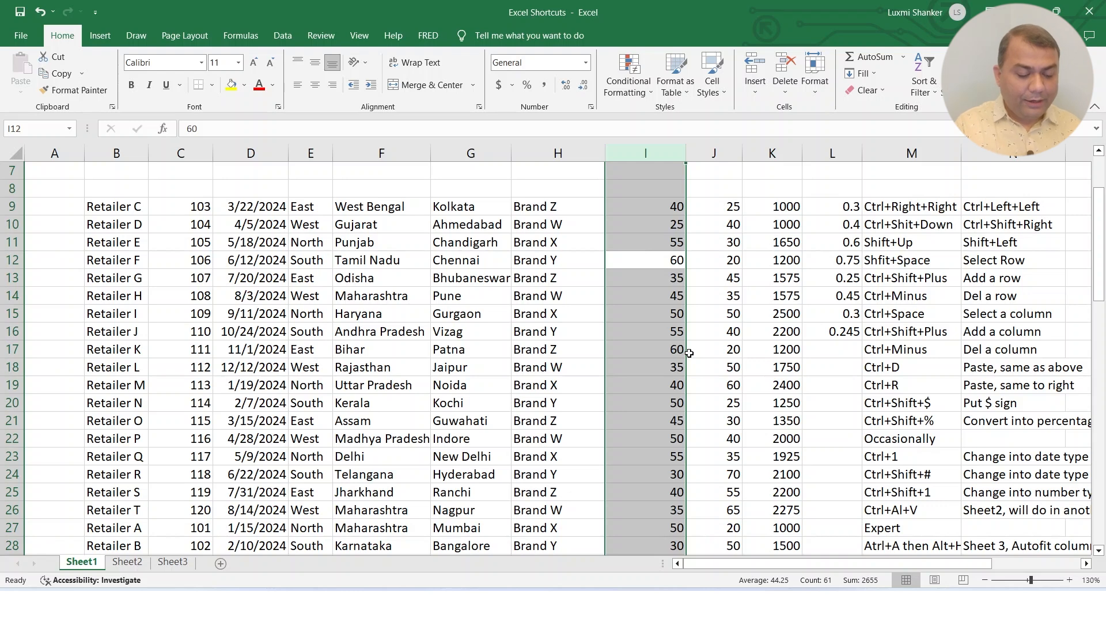
pyautogui.hotkey('ctrl', 'shift', '$')
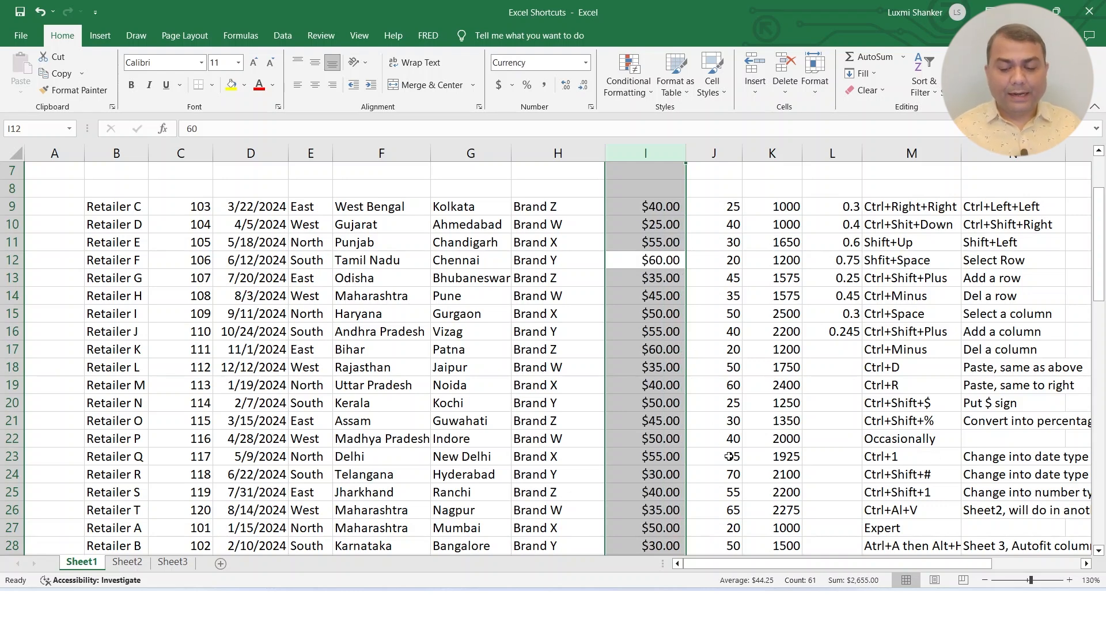
# - Select the entire Margin column and format its values as percentages
pyautogui.scroll(2, 832, 271)
pyautogui.click(841, 190)
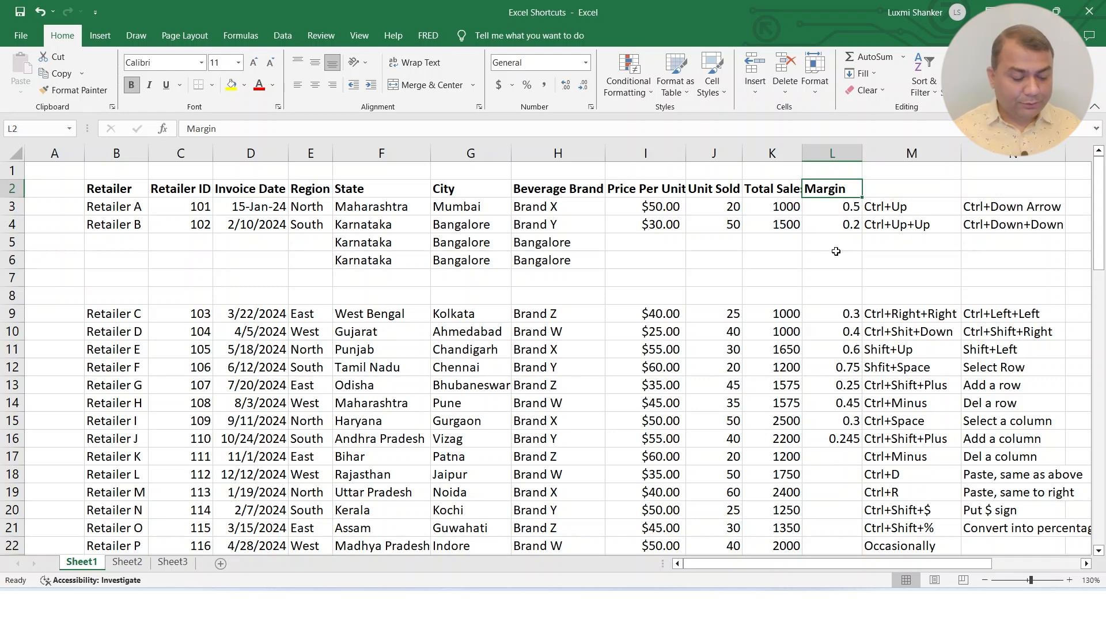
pyautogui.hotkey('ctrl', 'space')
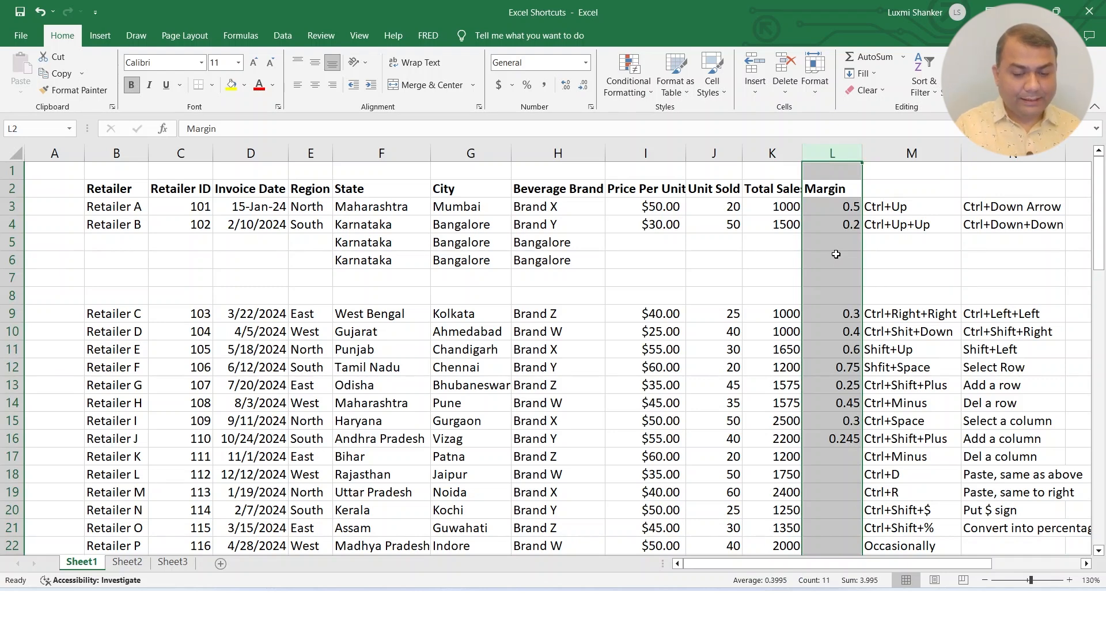
pyautogui.hotkey('ctrl', 'shift', '%')
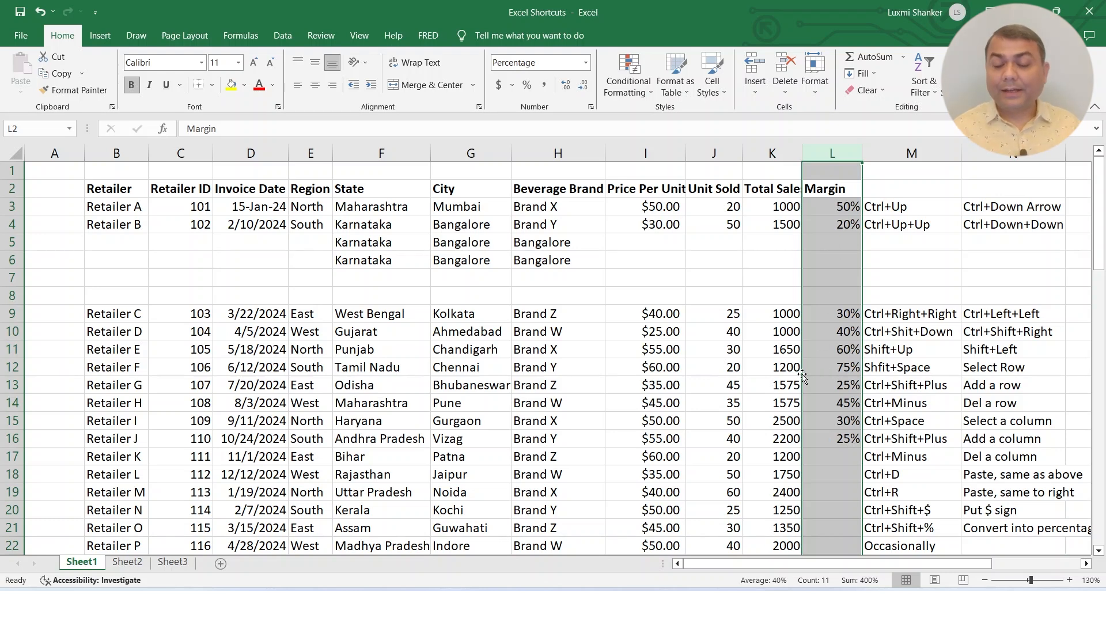
pyautogui.scroll(-3, 794, 380)
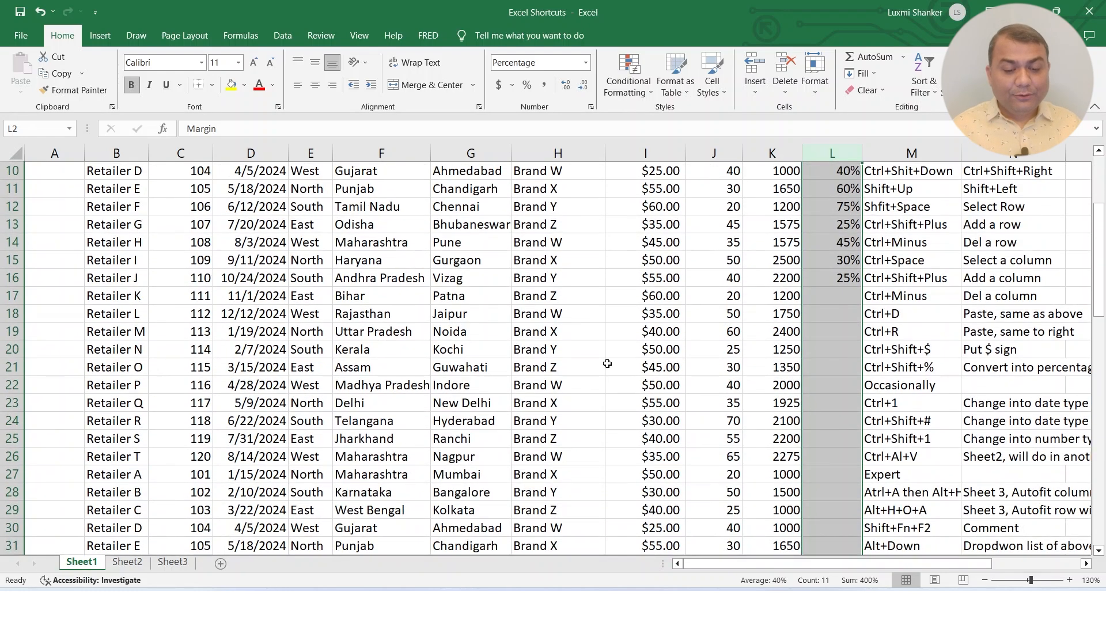
pyautogui.click(607, 363)
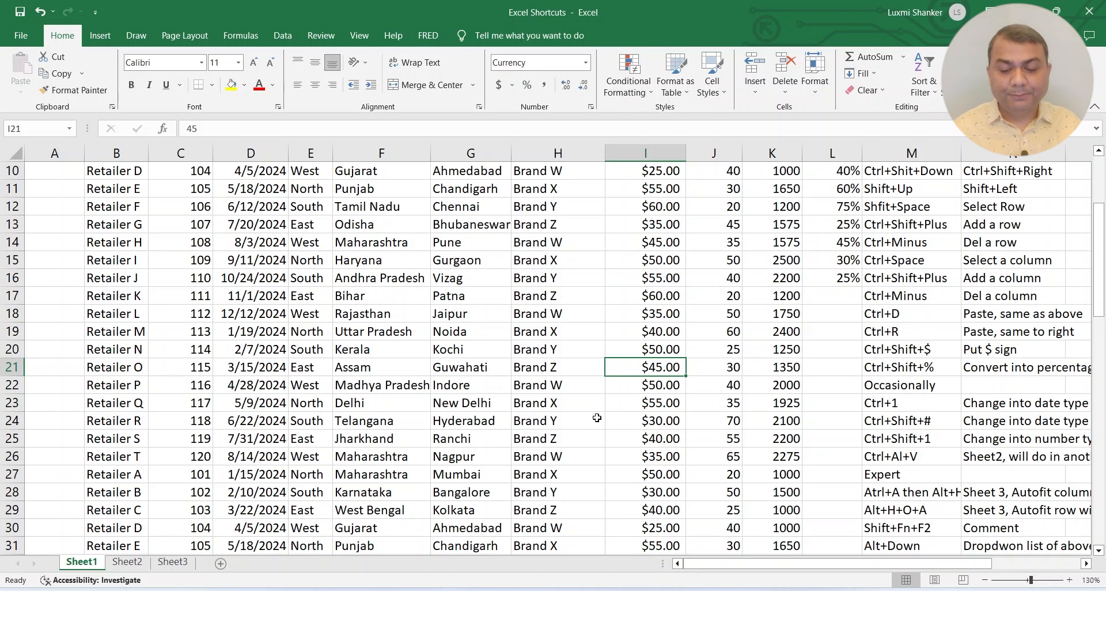
pyautogui.scroll(-1, 655, 391)
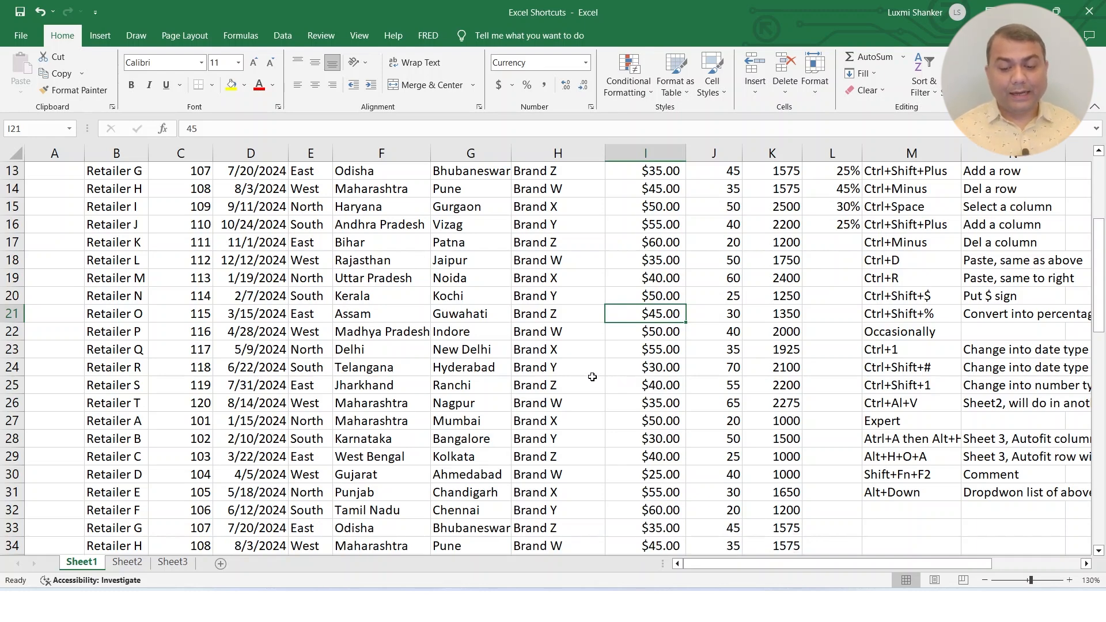
# - Change the number format of the invoice dates in D3, D4 and D9 to General
pyautogui.scroll(4, 592, 376)
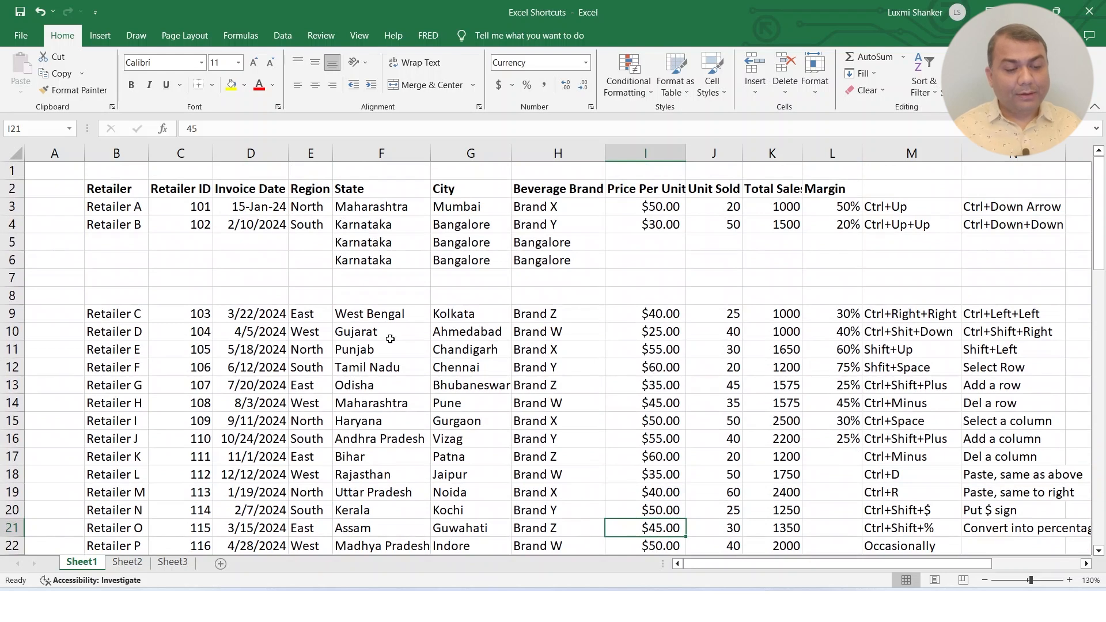
pyautogui.click(263, 209)
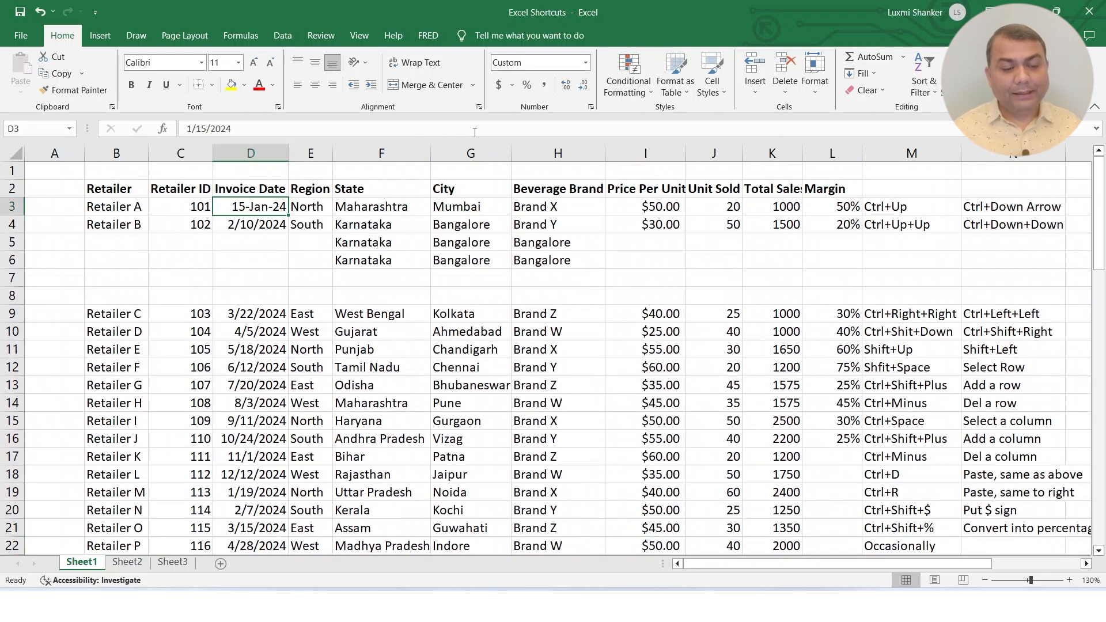
pyautogui.click(585, 63)
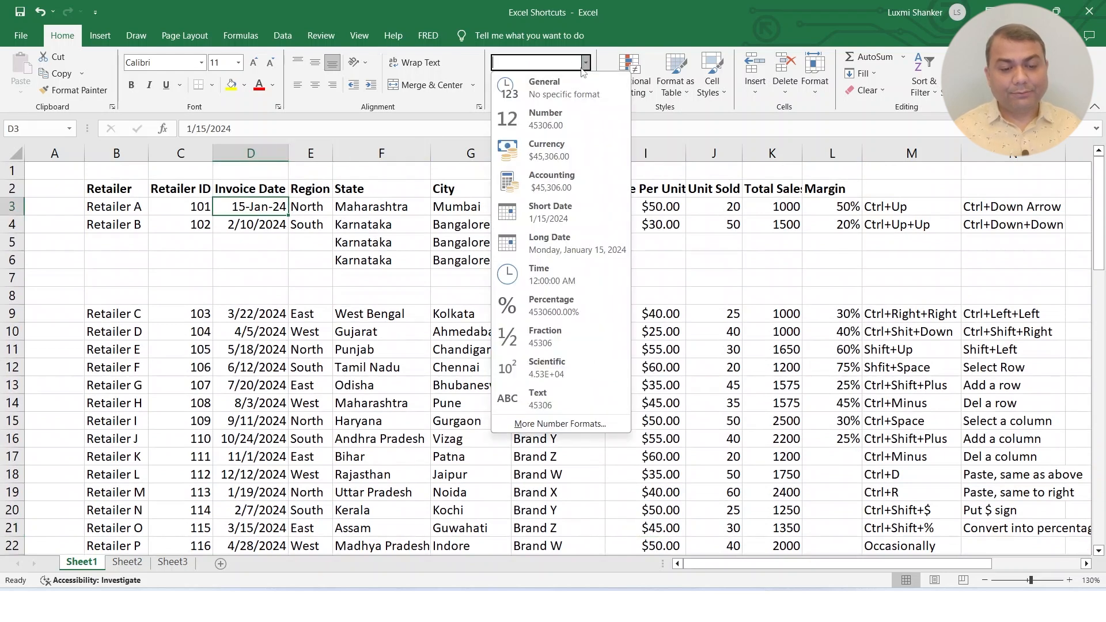
pyautogui.click(546, 91)
pyautogui.click(270, 225)
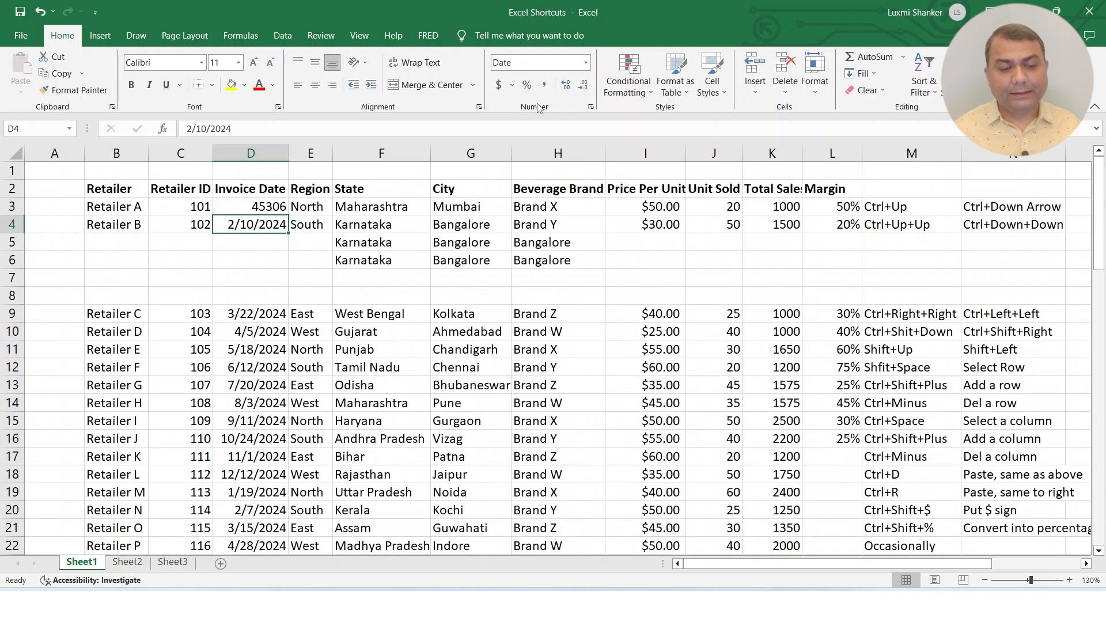
pyautogui.click(584, 63)
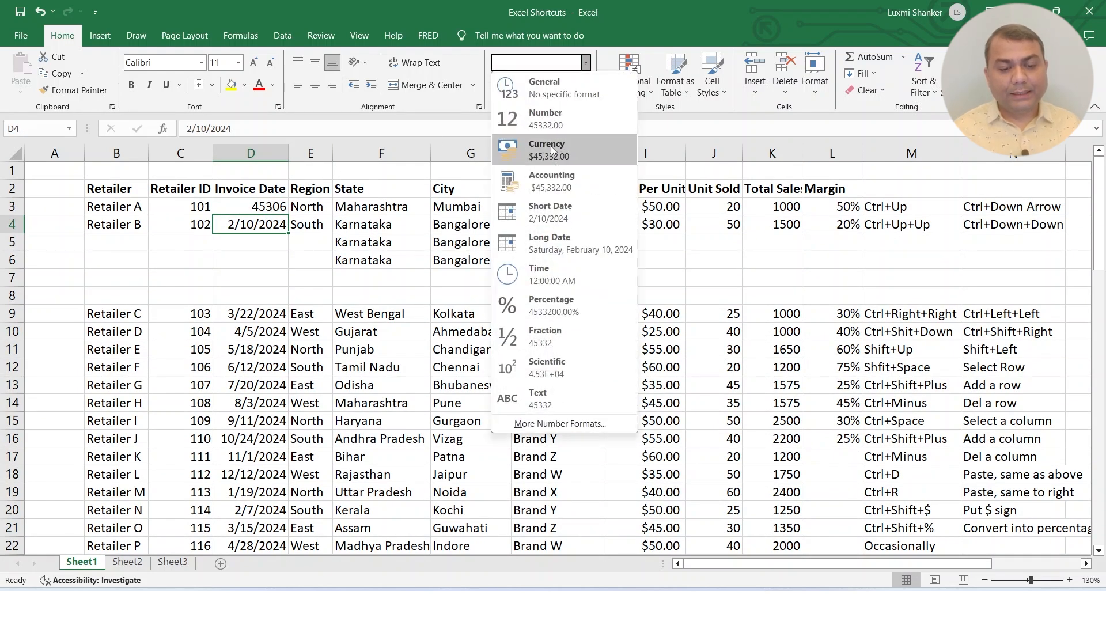
pyautogui.click(568, 92)
pyautogui.click(277, 316)
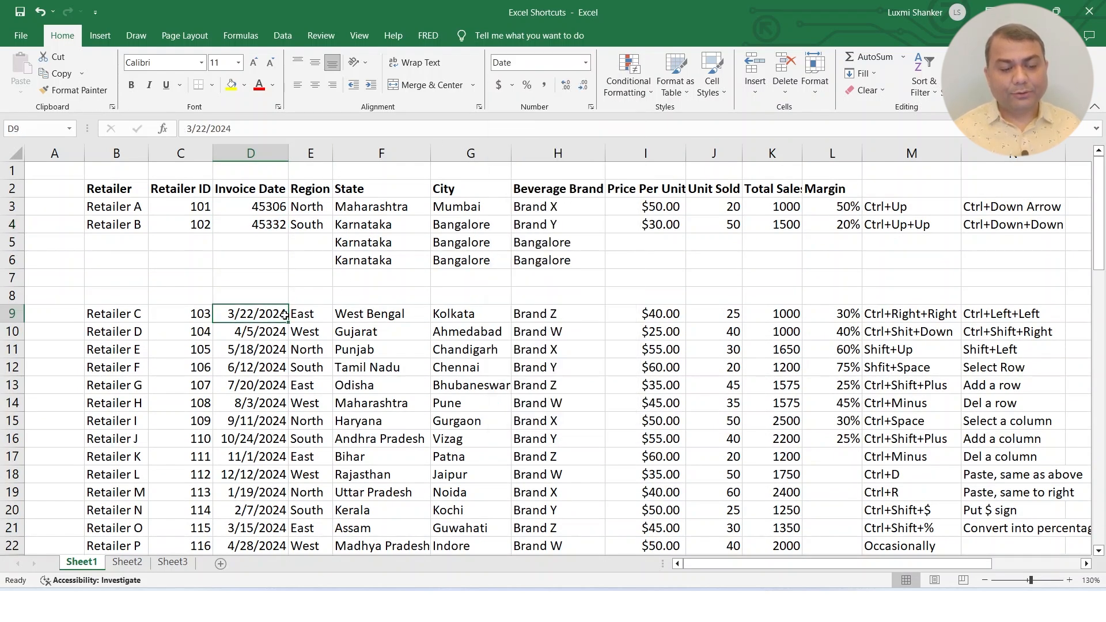
pyautogui.click(584, 63)
pyautogui.click(553, 91)
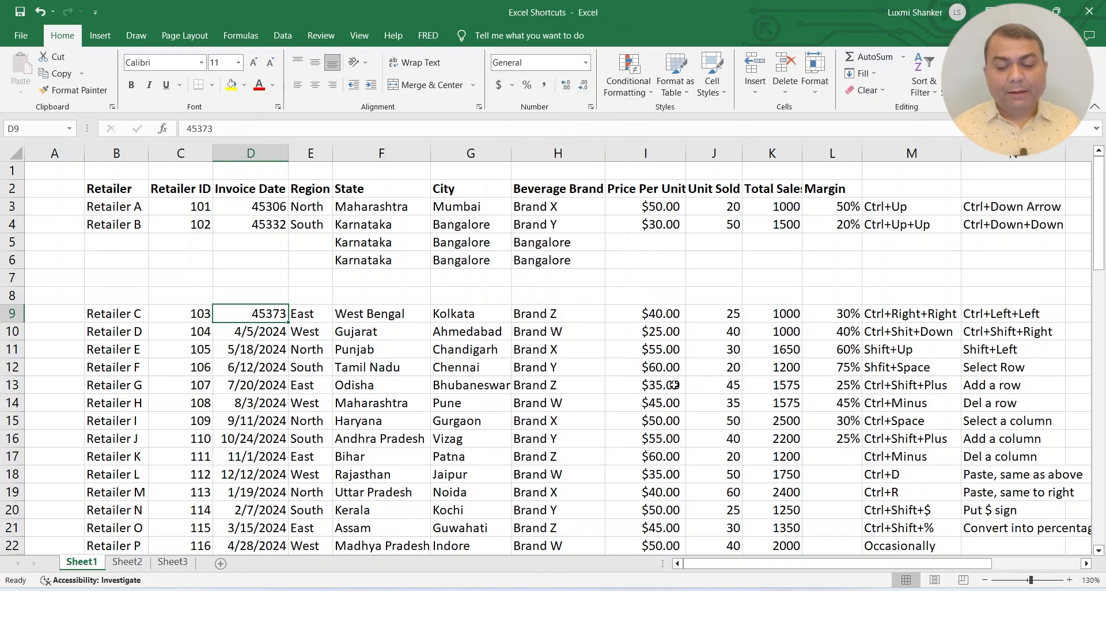
pyautogui.scroll(-1, 673, 384)
pyautogui.scroll(-1, 672, 386)
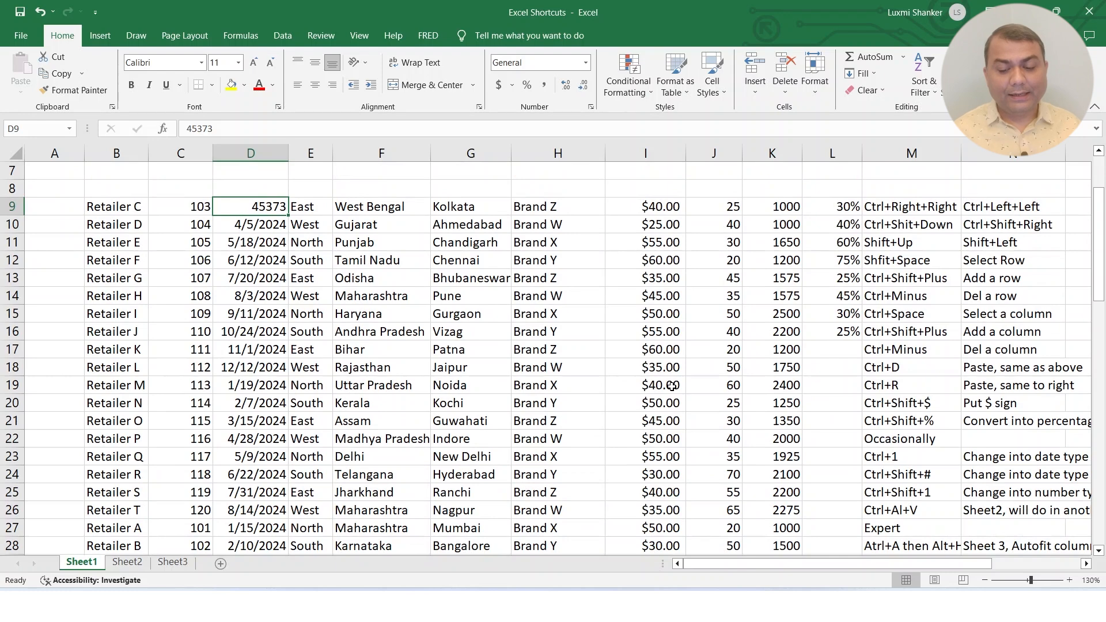
pyautogui.scroll(2, 672, 386)
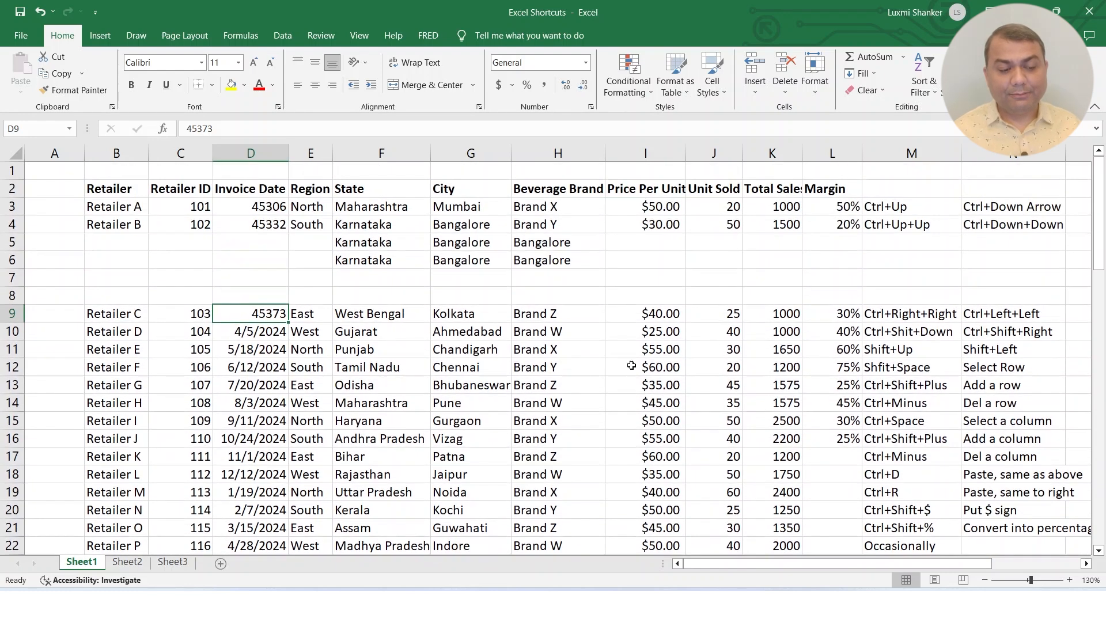
pyautogui.click(274, 207)
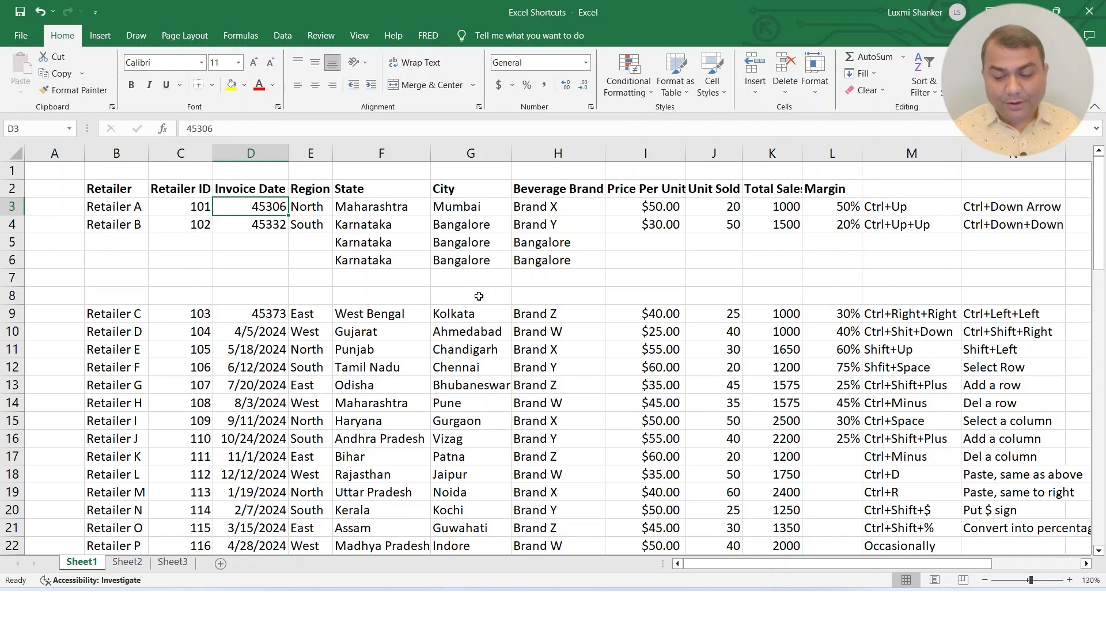
pyautogui.scroll(-1, 1067, 527)
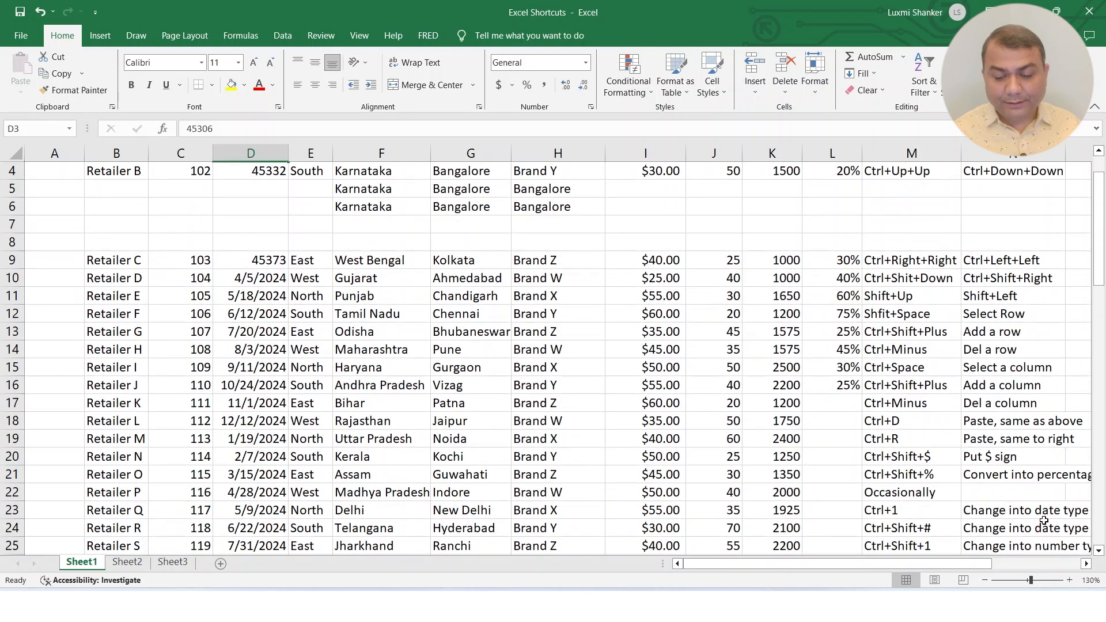
pyautogui.scroll(1, 609, 400)
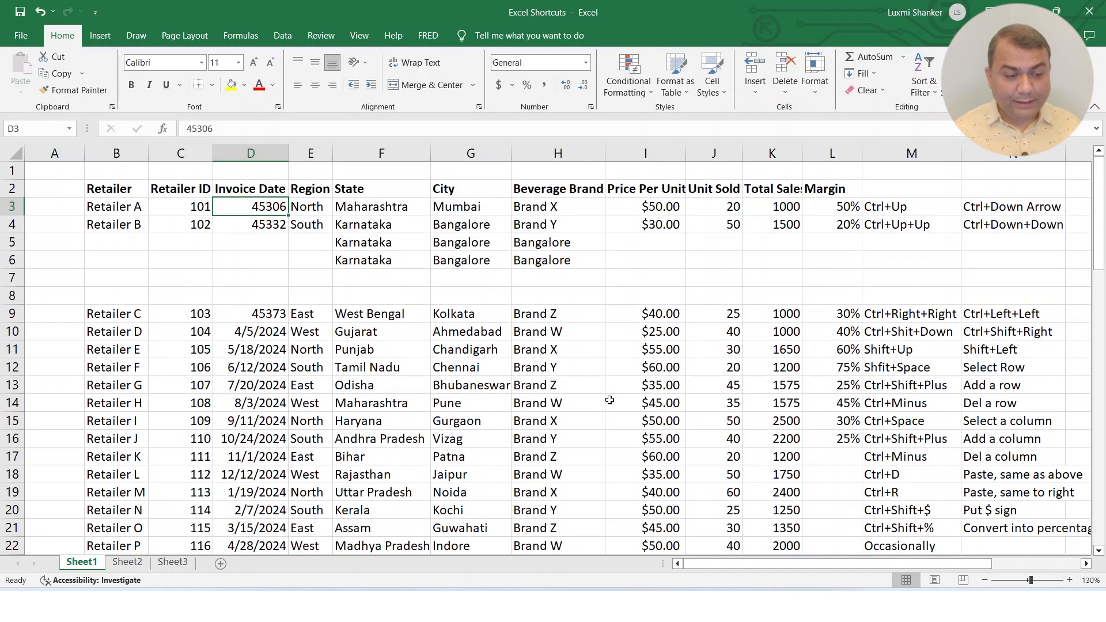
pyautogui.hotkey('ctrl', '1')
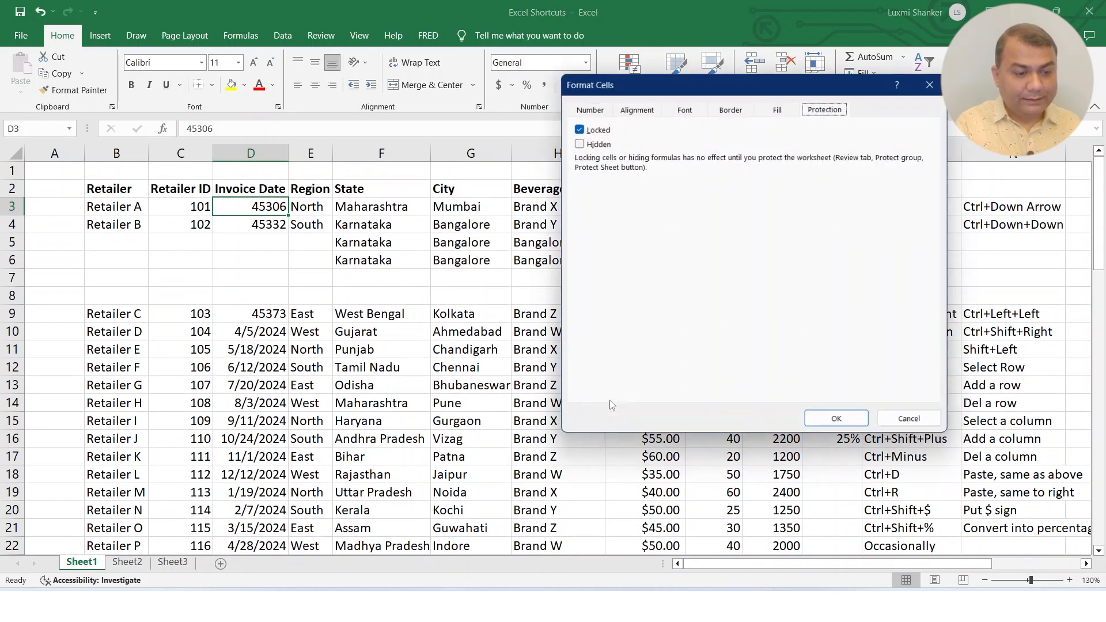
pyautogui.click(919, 422)
pyautogui.click(348, 226)
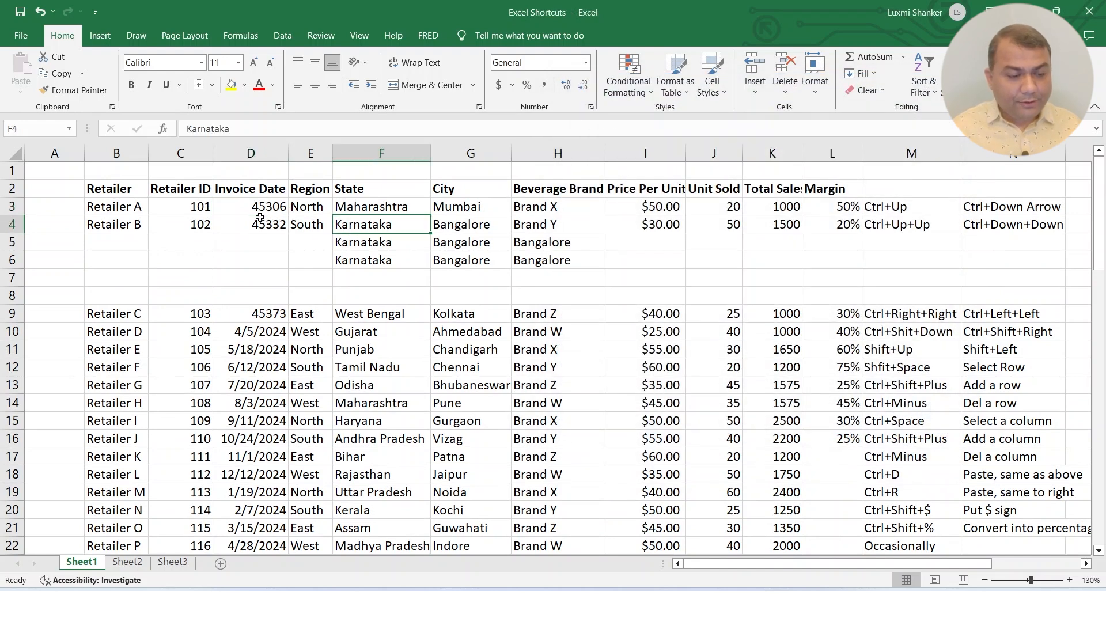
# - Open the Format Cells settings for invoice date D3 and review the number, alignment, font, border and fill options
pyautogui.click(275, 209)
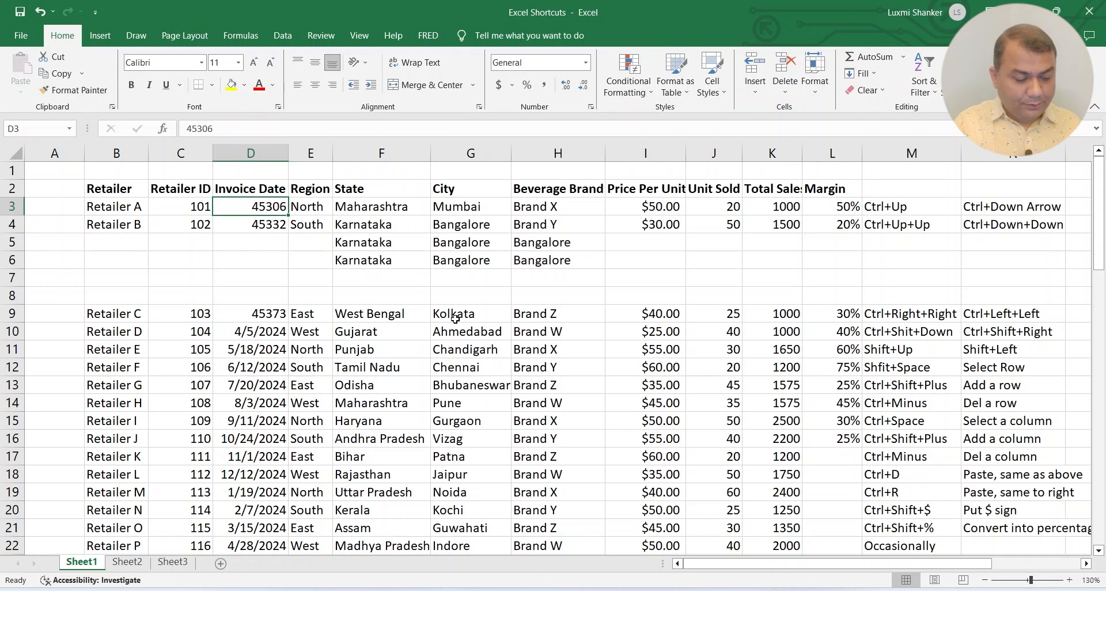
pyautogui.hotkey('ctrl', '1')
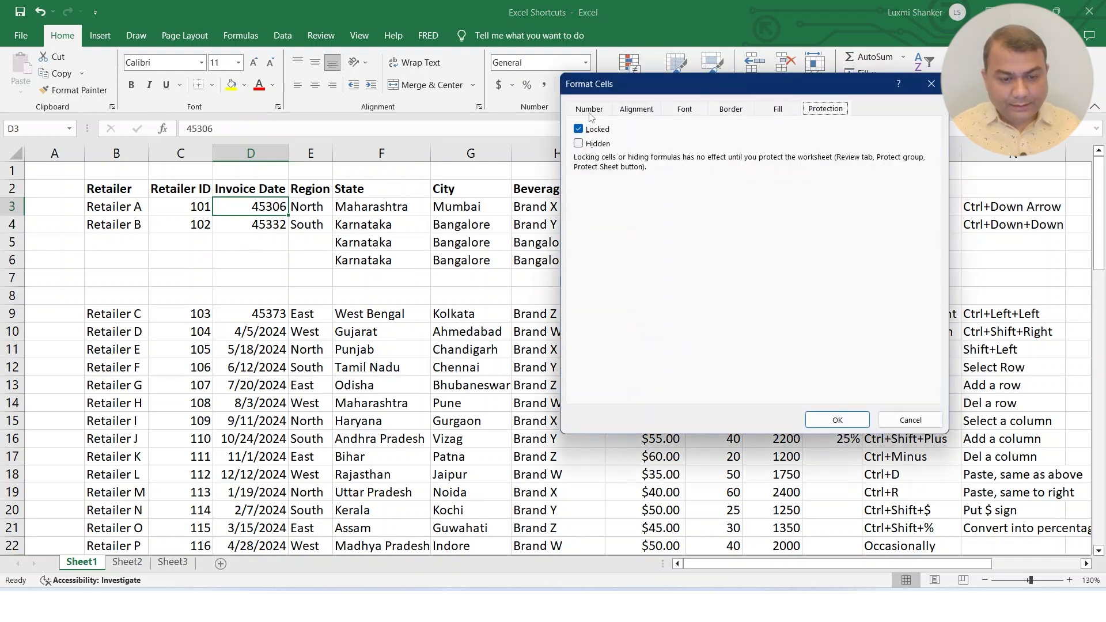
pyautogui.click(589, 110)
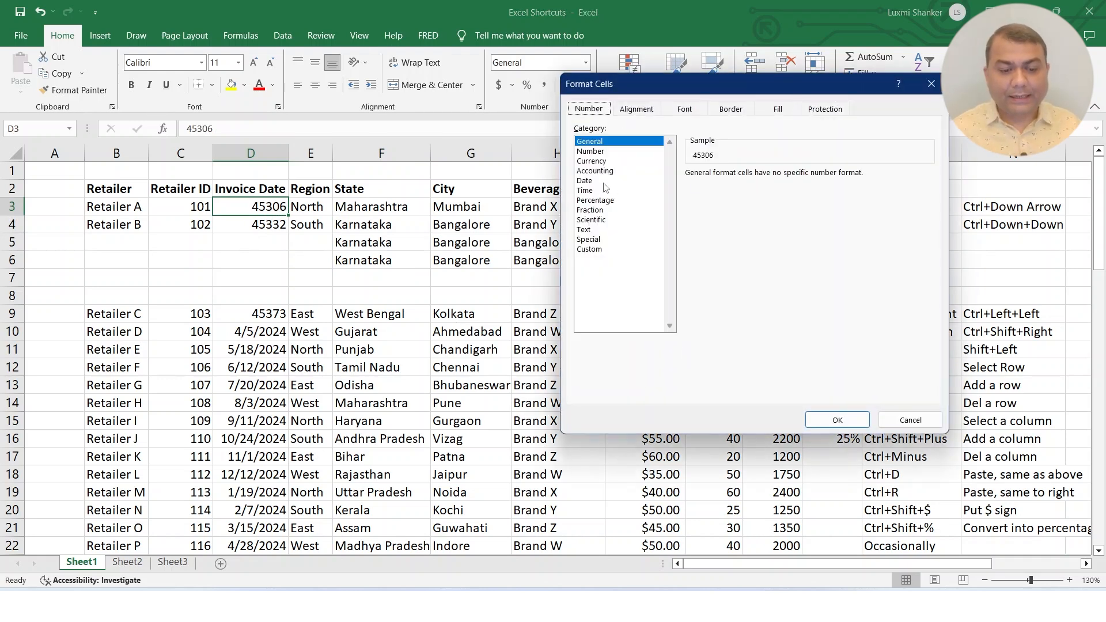
pyautogui.click(638, 113)
pyautogui.click(679, 109)
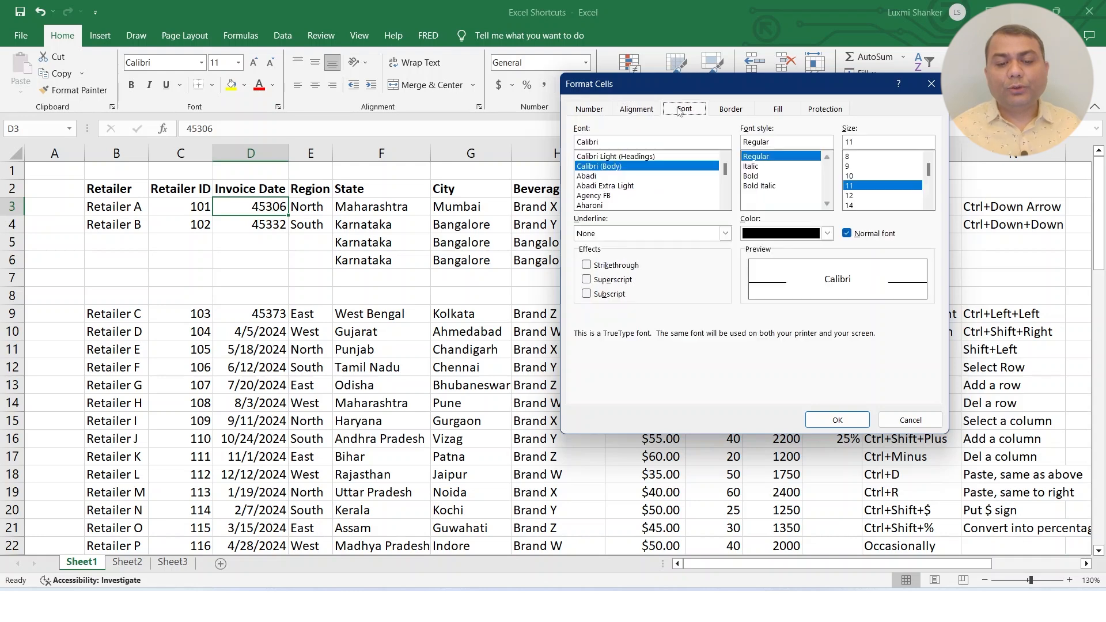
pyautogui.click(729, 110)
pyautogui.click(772, 111)
pyautogui.click(729, 114)
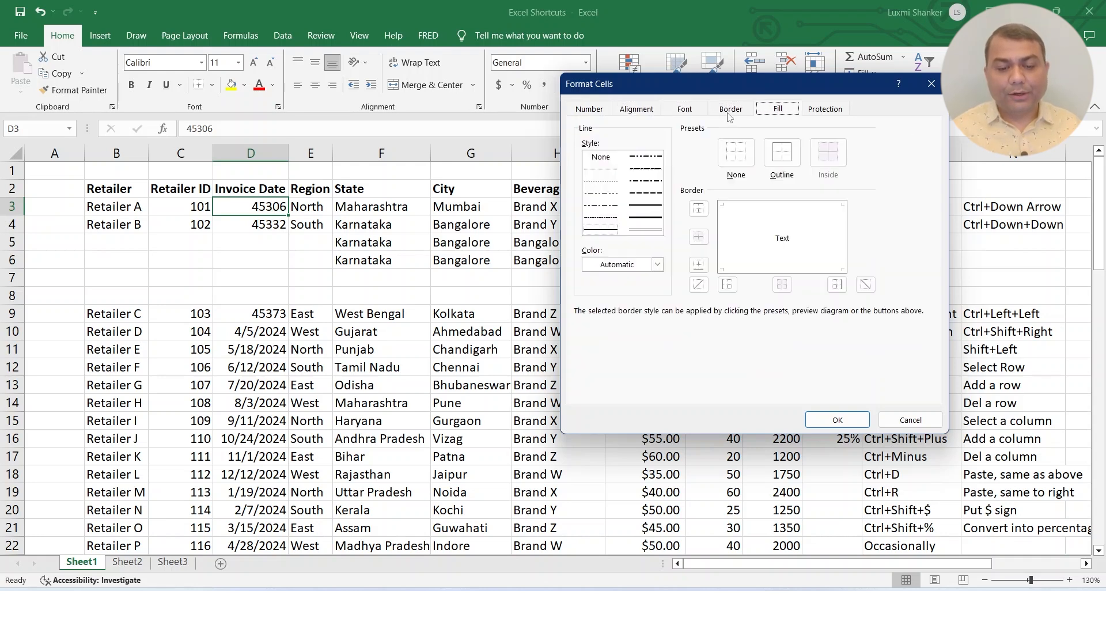
pyautogui.click(639, 112)
pyautogui.click(596, 111)
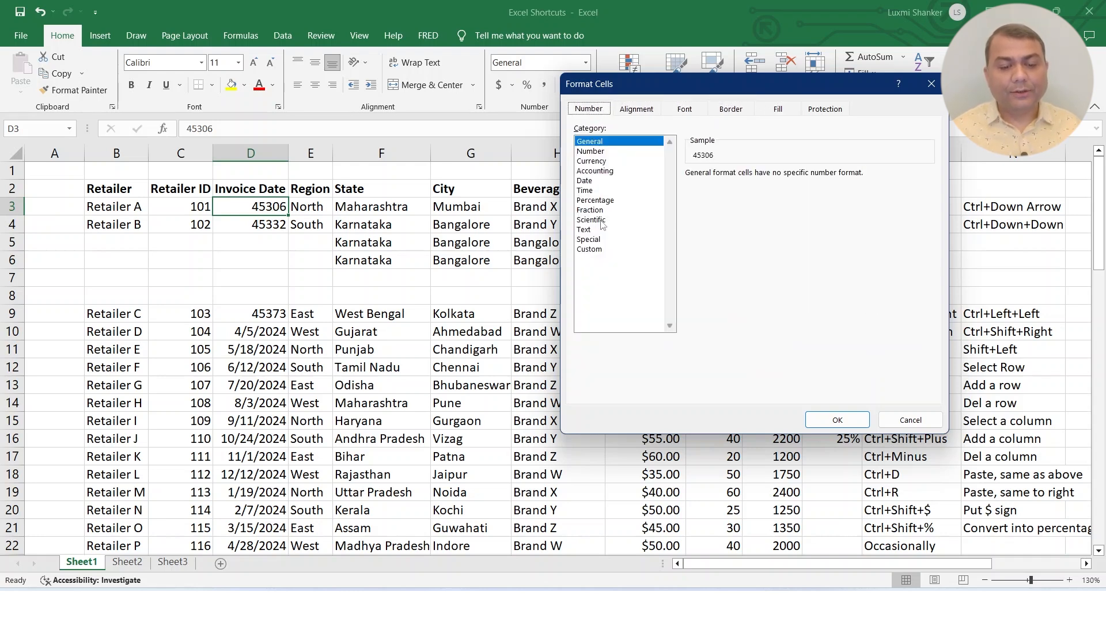
# - Format the invoice date in D3 as a date of type *3/14/2012
pyautogui.click(595, 182)
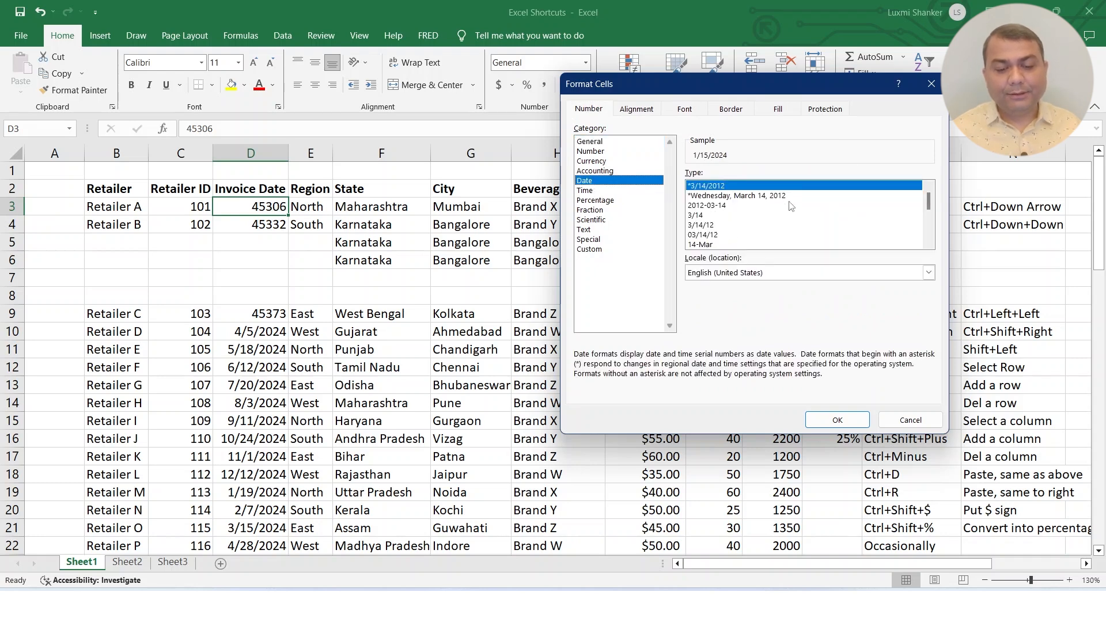
pyautogui.click(724, 206)
pyautogui.click(706, 186)
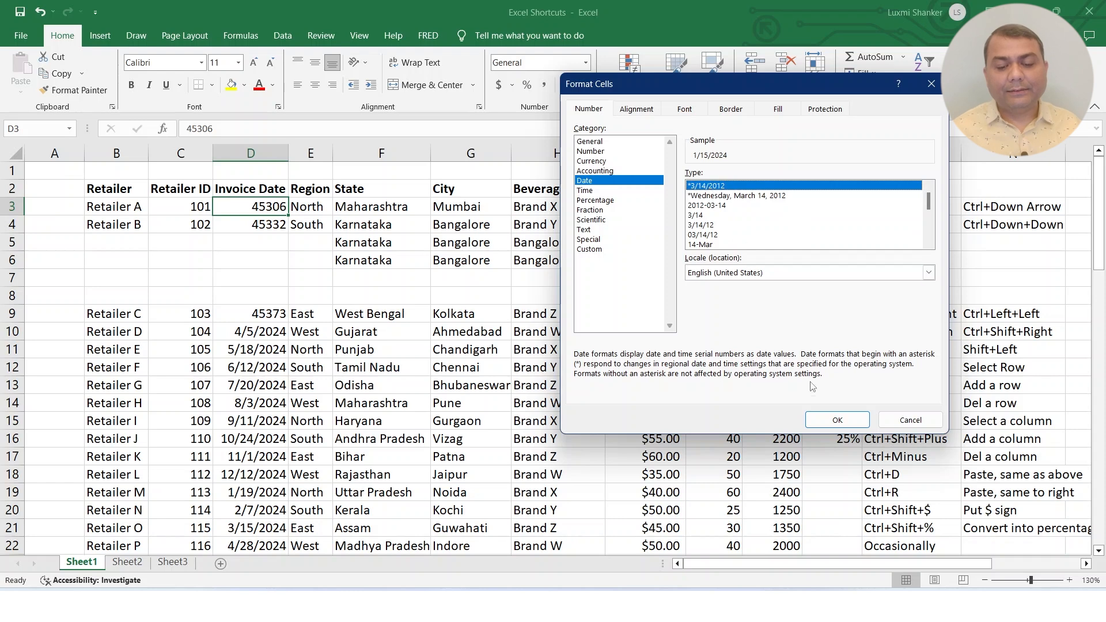
pyautogui.click(819, 418)
# - Try the long date type *Wednesday, March 14, 2012 on invoice dates D4 and D9, and revert both to General
pyautogui.click(277, 226)
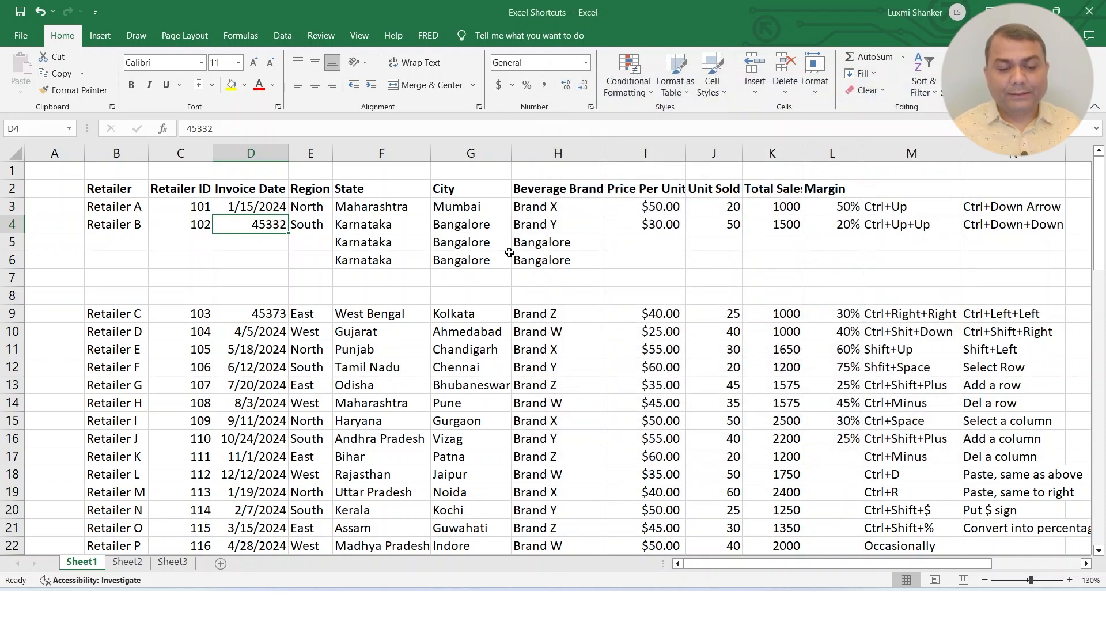
pyautogui.keyDown('ctrl'); pyautogui.click(263, 313); pyautogui.keyUp('ctrl')
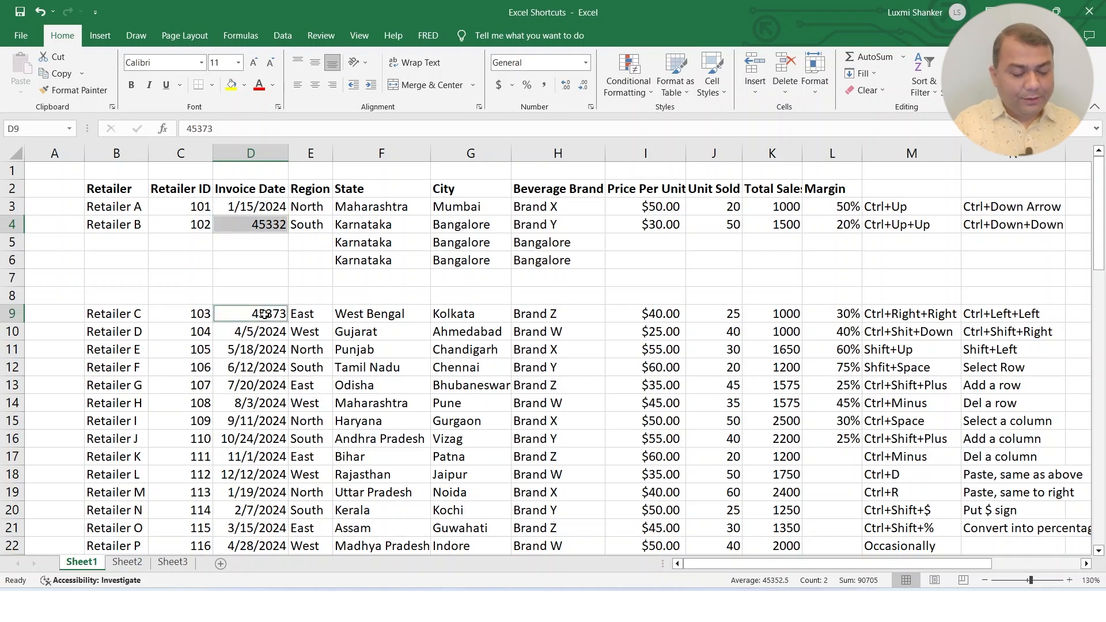
pyautogui.hotkey('ctrl', '1')
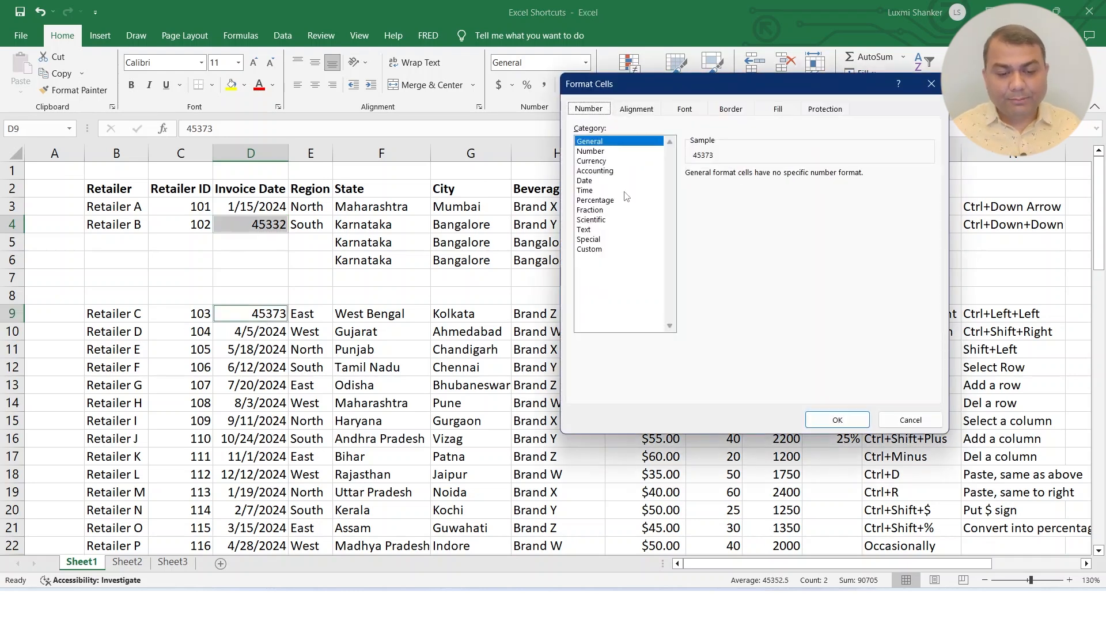
pyautogui.click(593, 181)
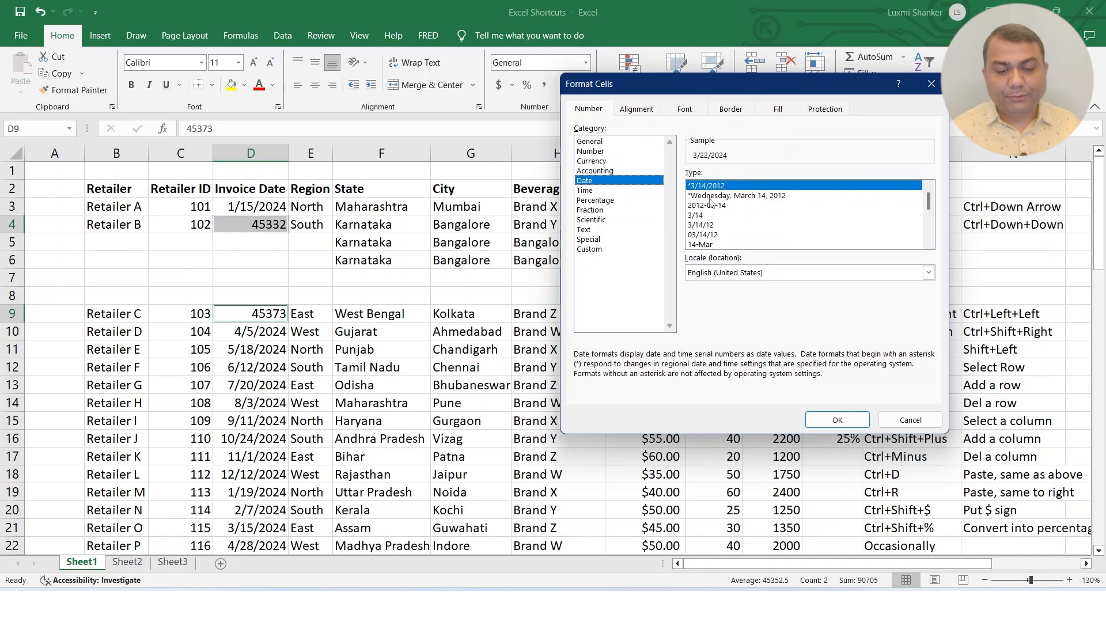
pyautogui.click(712, 195)
pyautogui.click(823, 420)
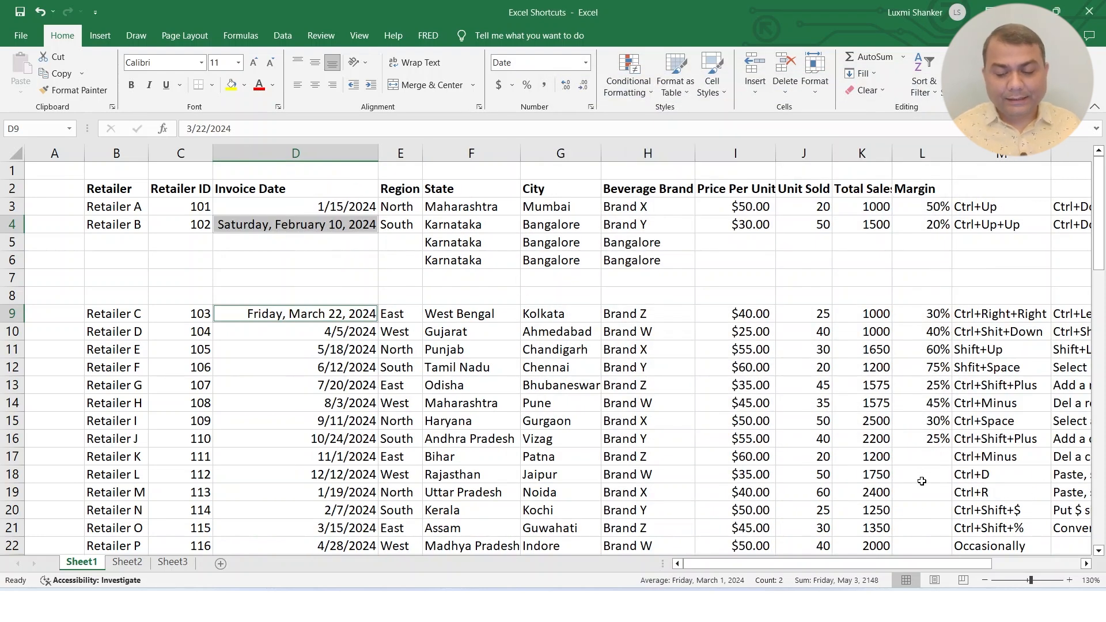
pyautogui.hotkey('ctrl', 'shift', '~')
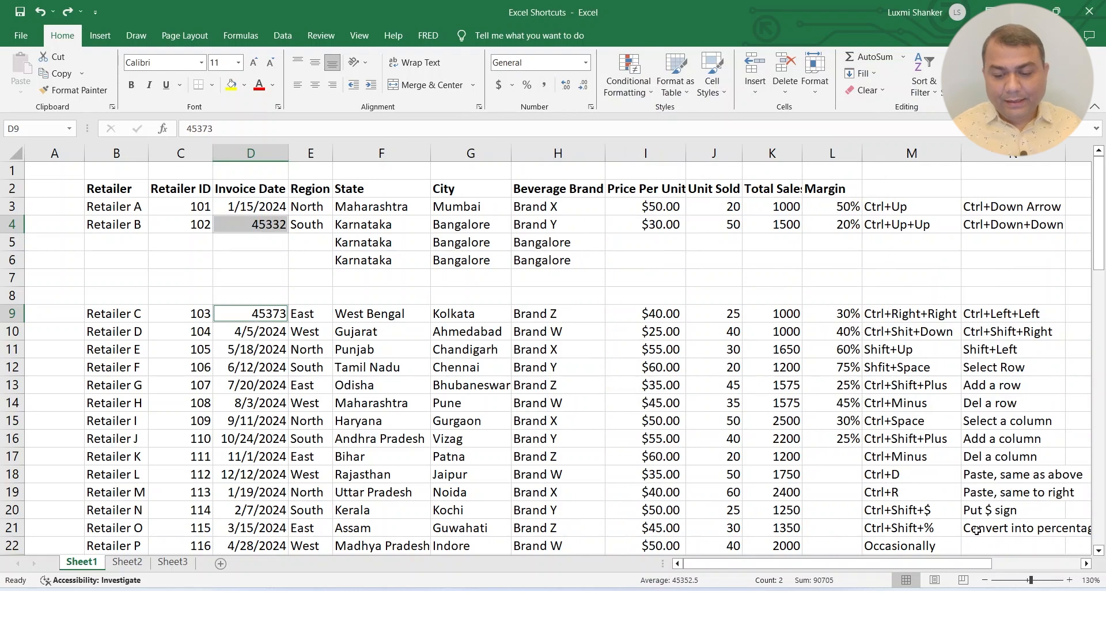
# - Consult the shortcut list for the date shortcut and apply the day-month-year date format to invoice date D4
pyautogui.scroll(-1, 955, 508)
pyautogui.scroll(-2, 955, 509)
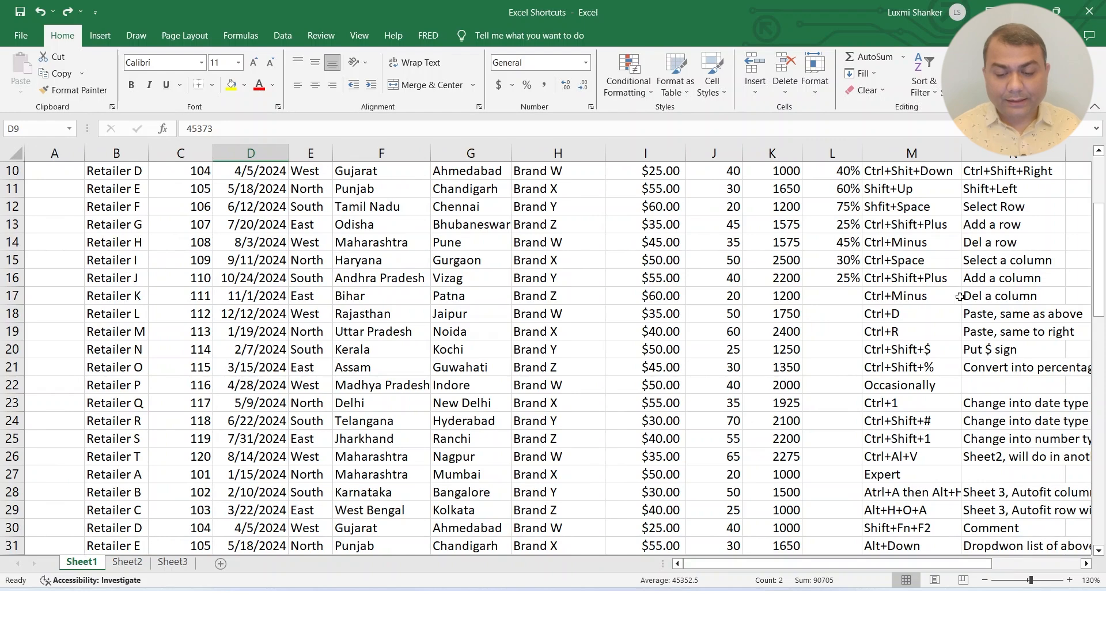
pyautogui.scroll(3, 331, 395)
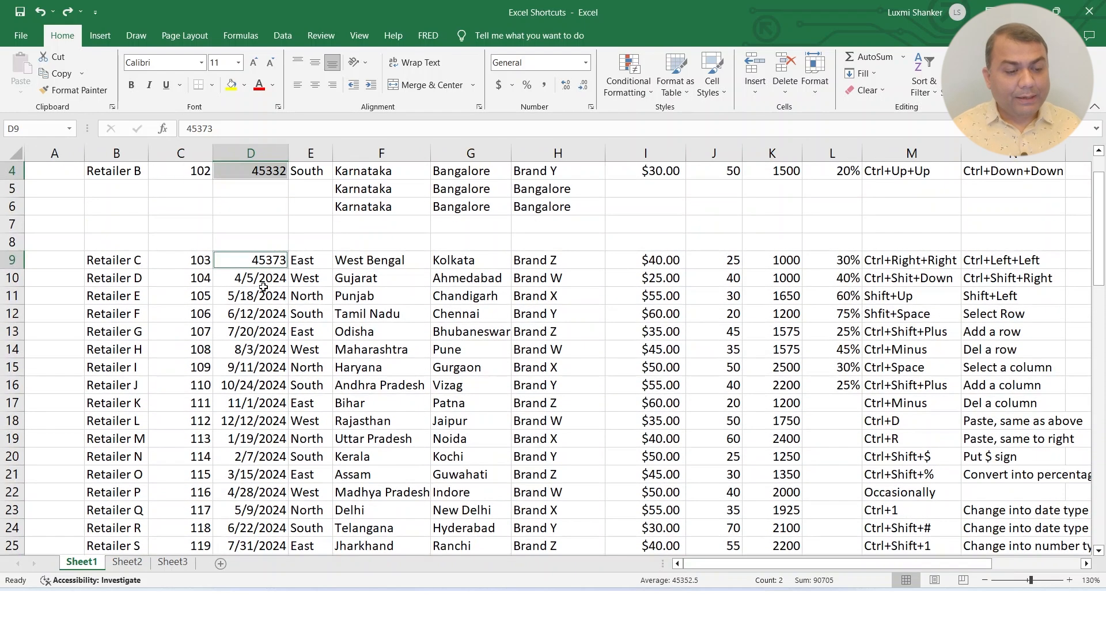
pyautogui.click(255, 207)
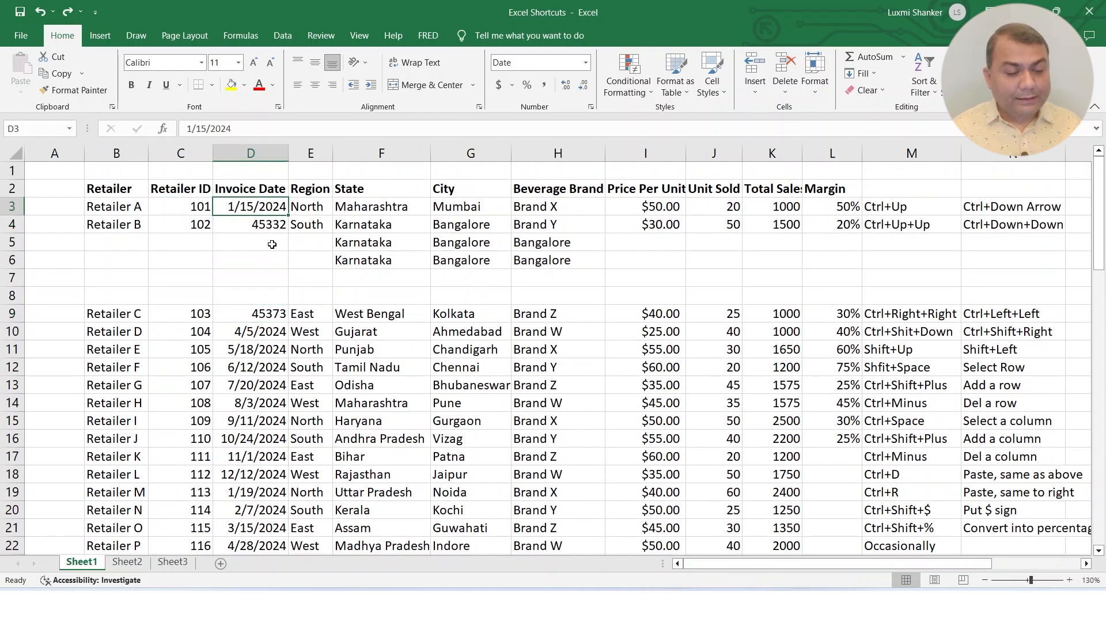
pyautogui.click(260, 226)
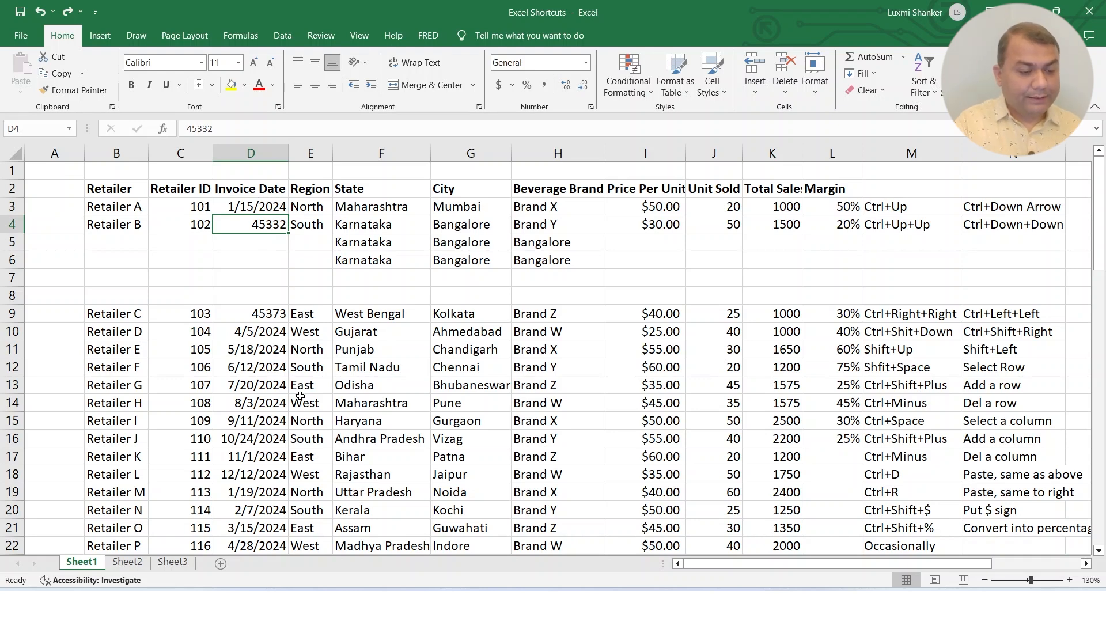
pyautogui.hotkey('ctrl', 'shift', '3')
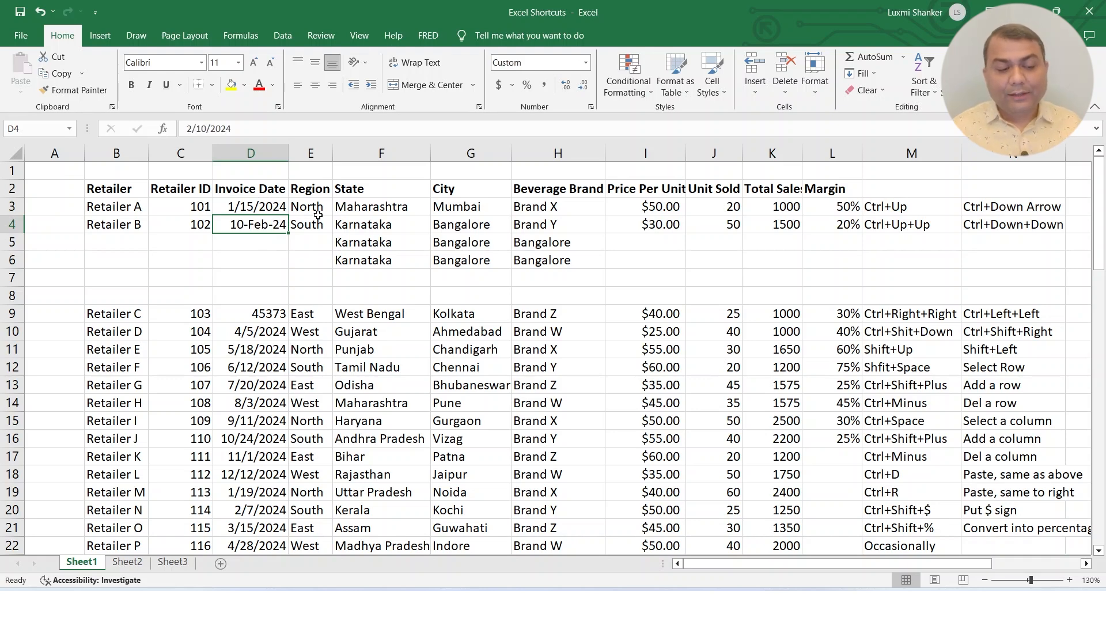
# - Review the Date category in the Format Cells settings for D3 and close them without changes
pyautogui.click(259, 207)
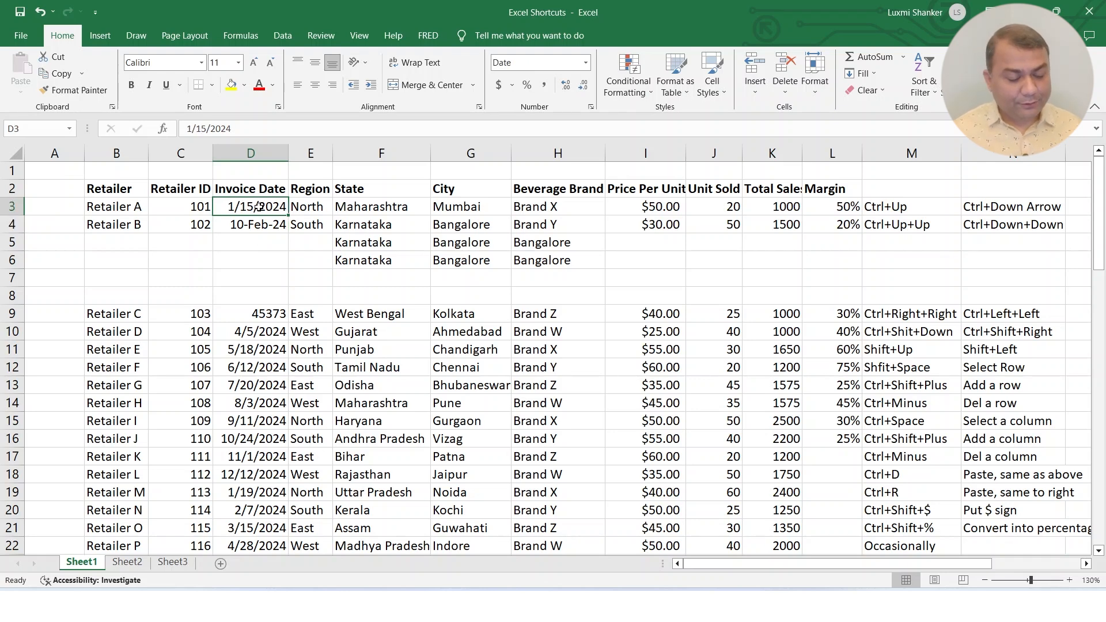
pyautogui.hotkey('ctrl', '1')
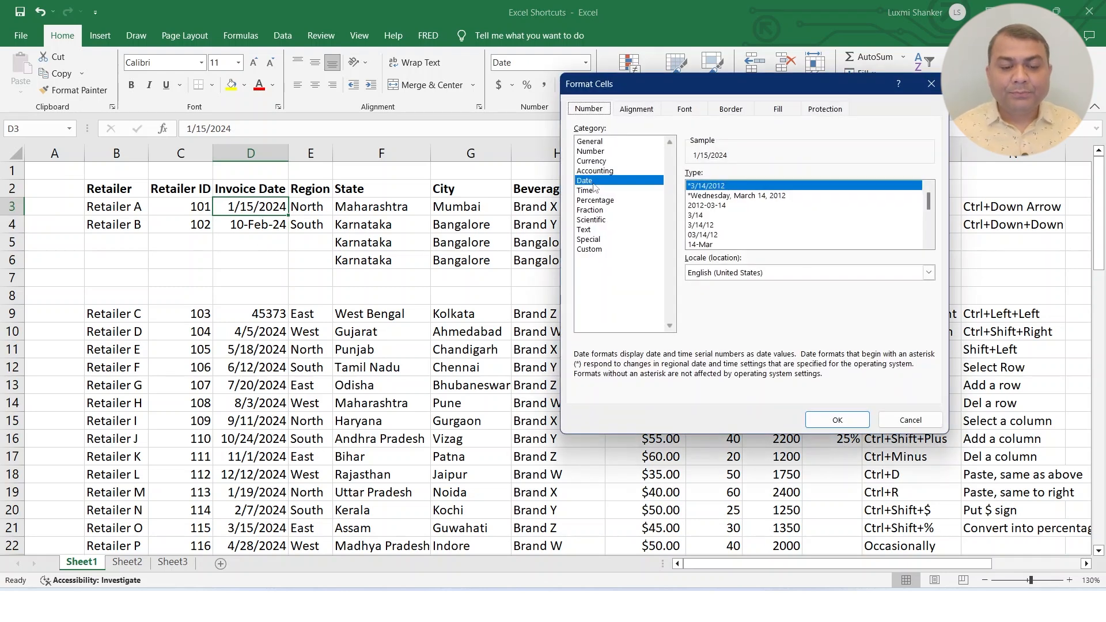
pyautogui.click(910, 420)
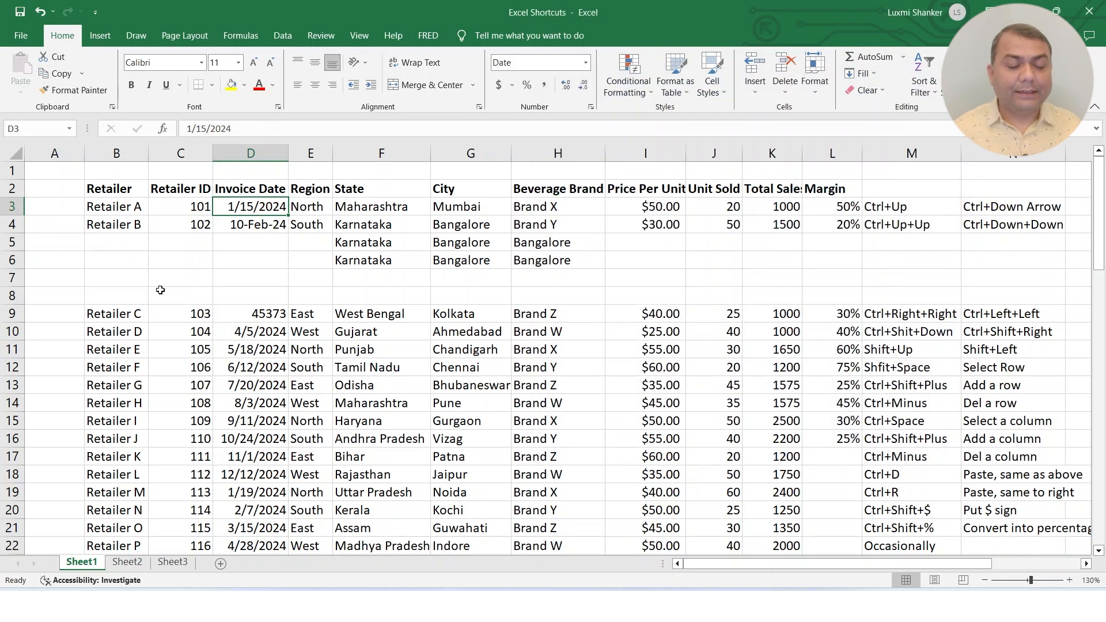
# - Apply the day-month-year date format to the invoice date in D9
pyautogui.click(265, 313)
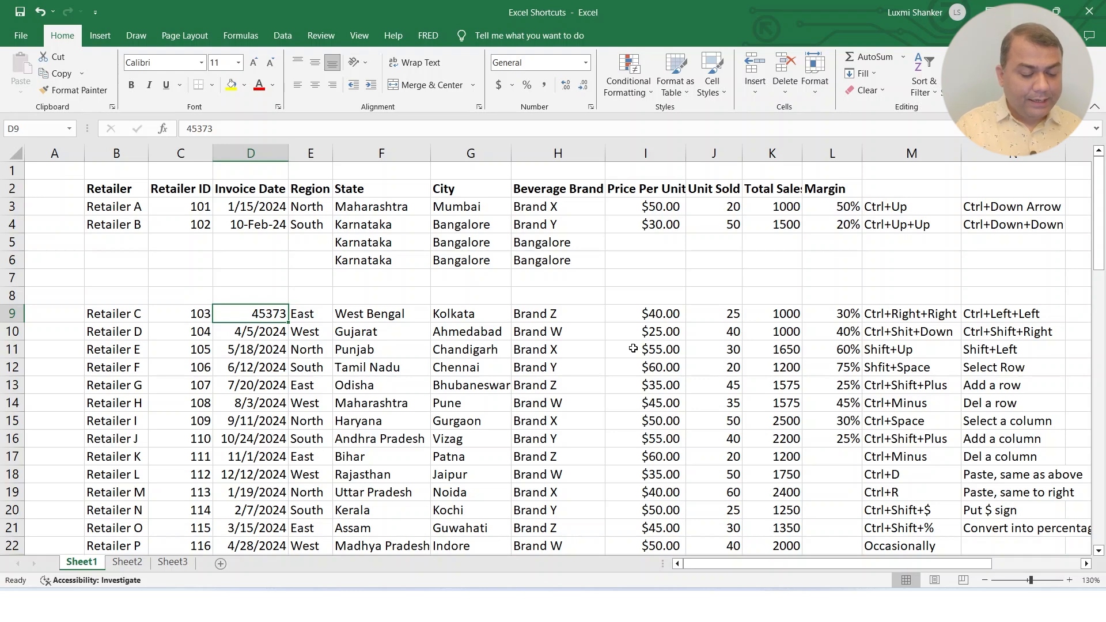
pyautogui.hotkey('ctrl', 'shift')
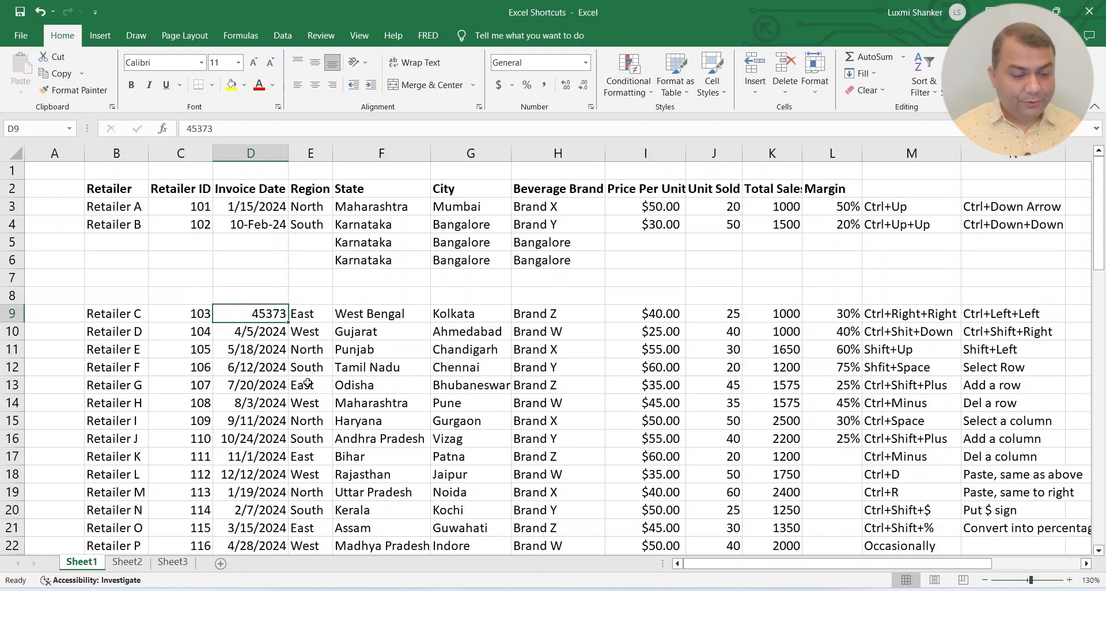
pyautogui.click(308, 383)
pyautogui.click(275, 318)
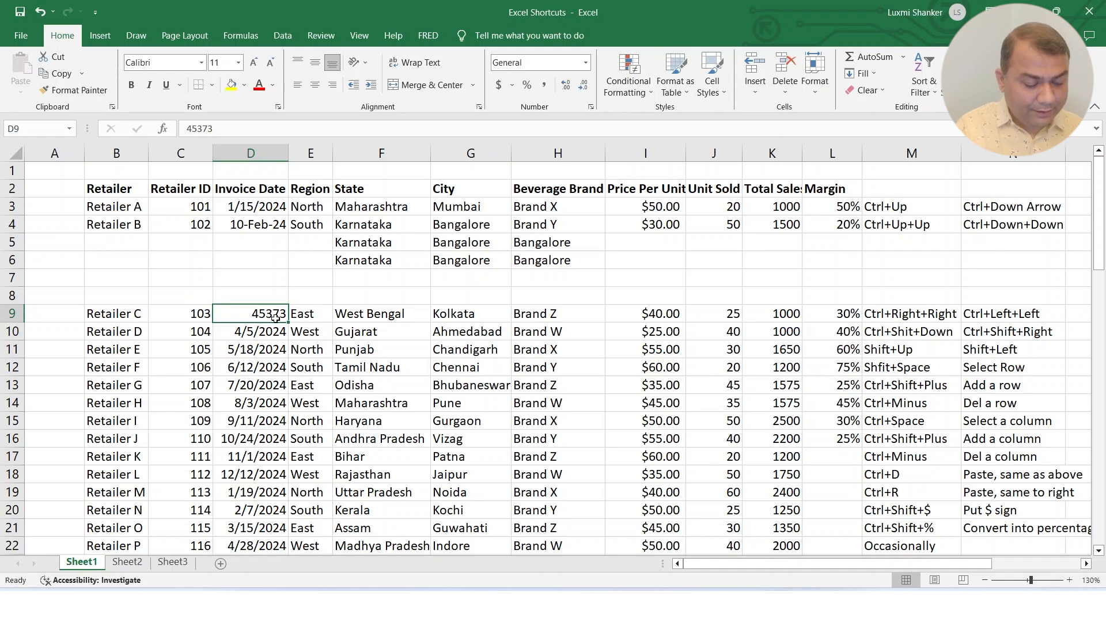
pyautogui.hotkey('ctrl', 'shift', '#')
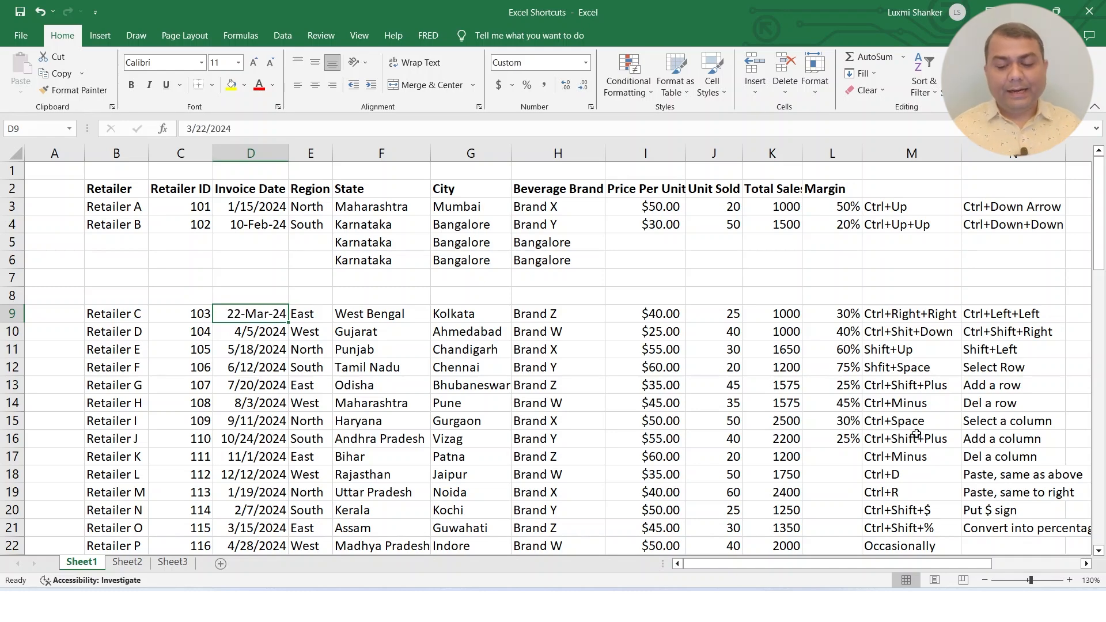
# - Check the remaining shortcuts in the list, switch to Sheet2, and compare the price, unit and sales values of both tables
pyautogui.scroll(-3, 911, 430)
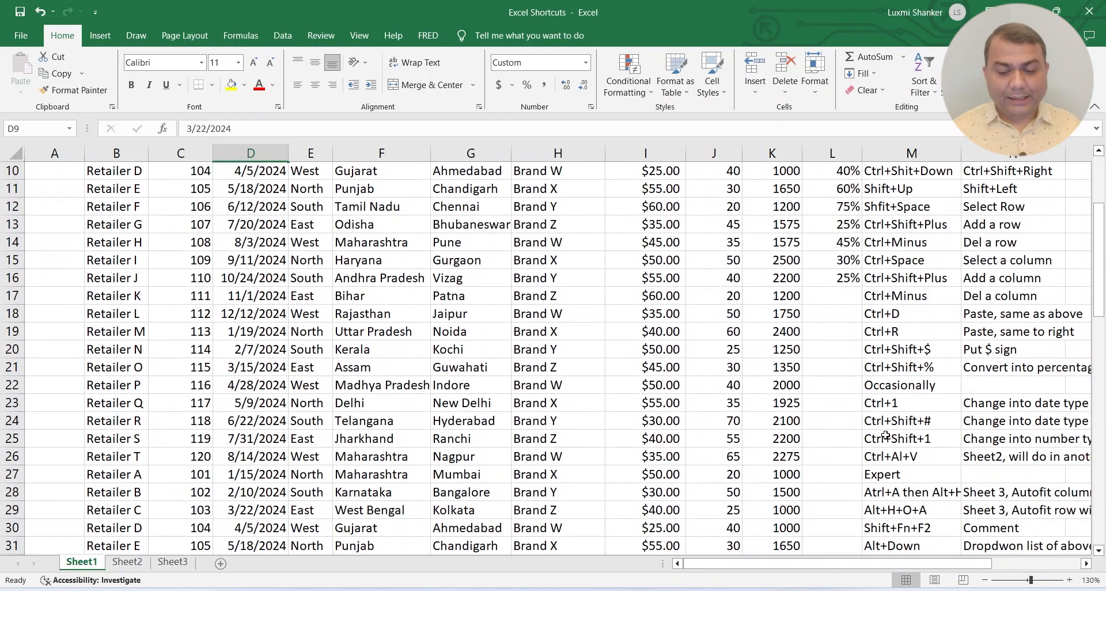
pyautogui.scroll(-1, 929, 469)
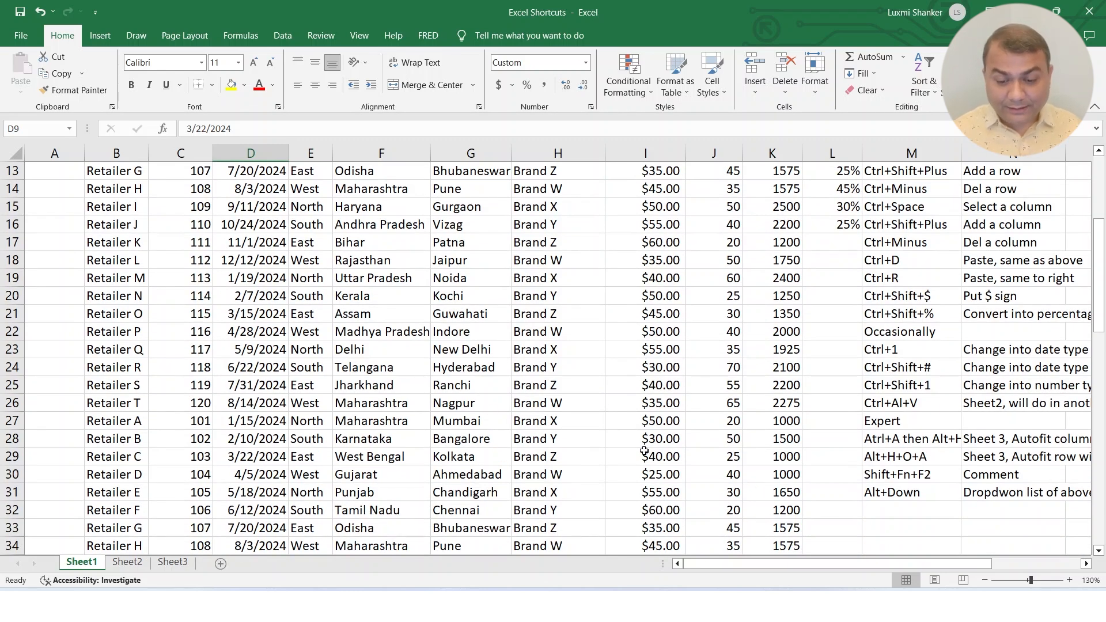
pyautogui.click(128, 563)
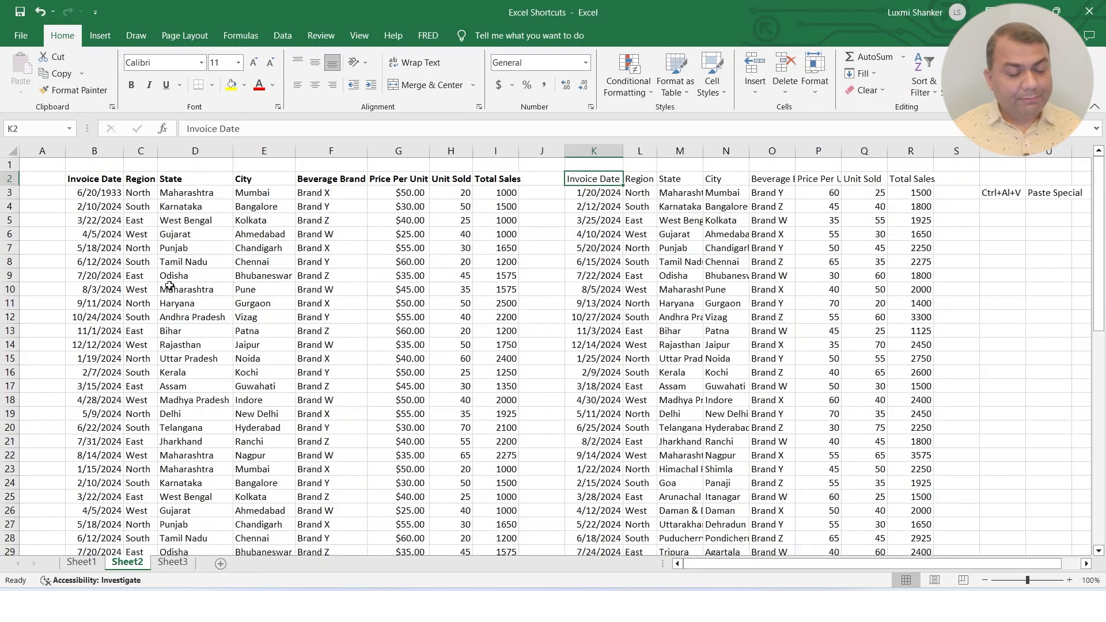
pyautogui.click(181, 272)
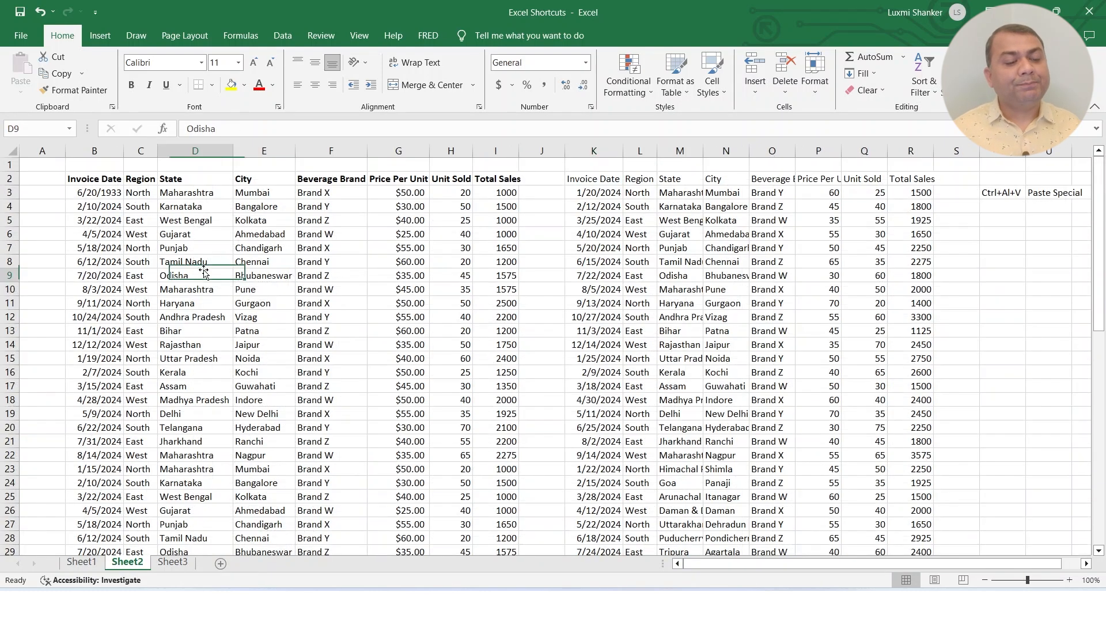
pyautogui.moveTo(406, 194); pyautogui.dragTo(509, 498)
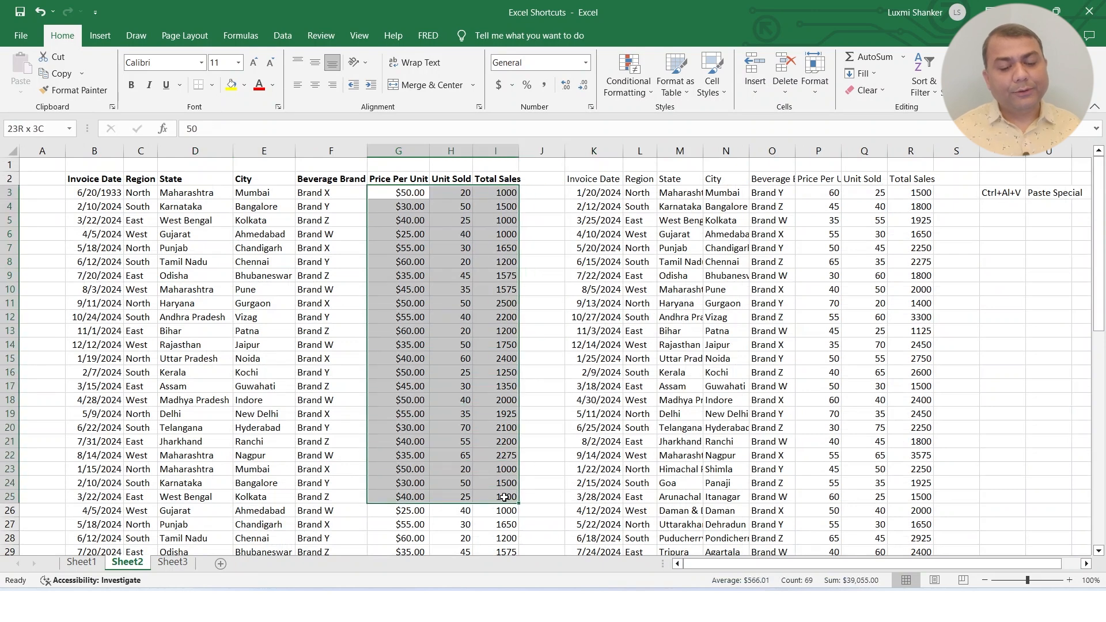
pyautogui.moveTo(820, 188); pyautogui.dragTo(893, 468)
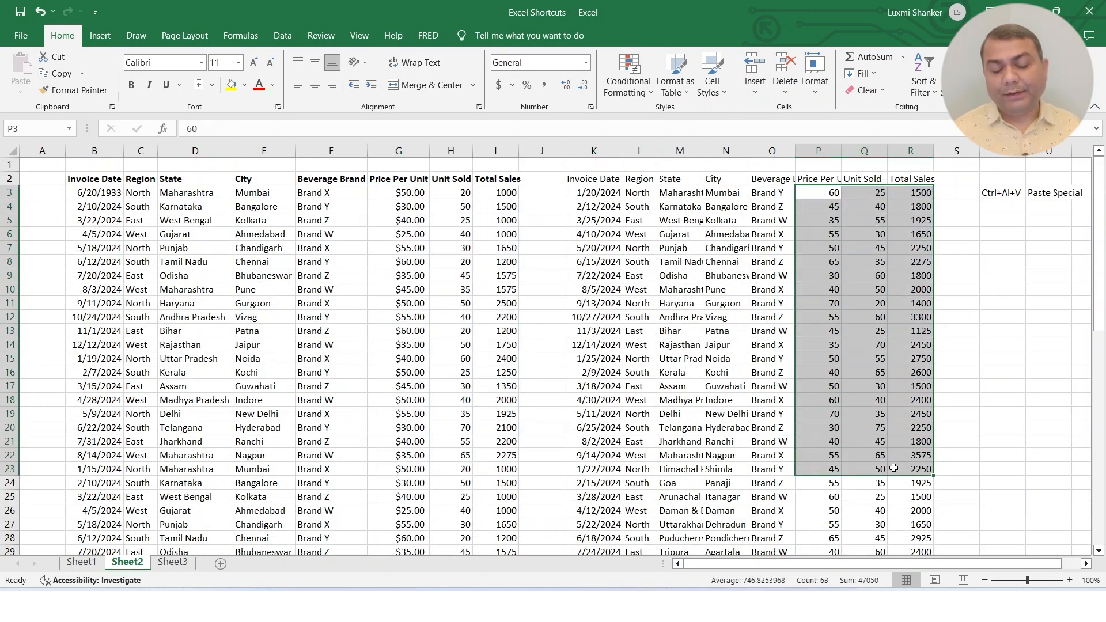
pyautogui.click(639, 358)
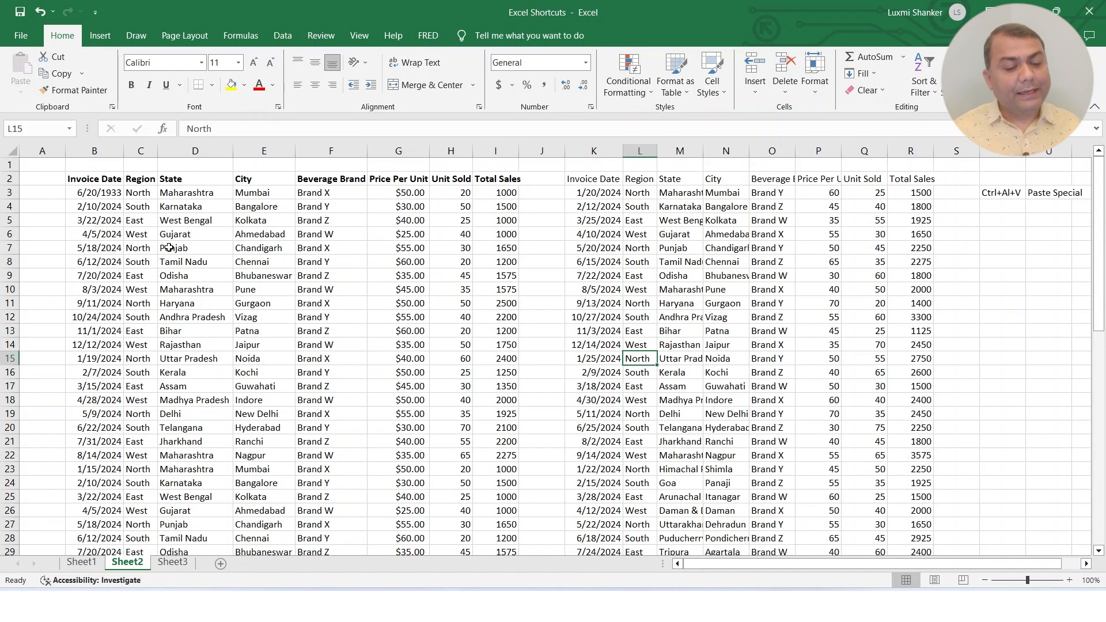
# - Examine the full range of each Sheet2 sales table in turn to compare their formatting
pyautogui.click(710, 247)
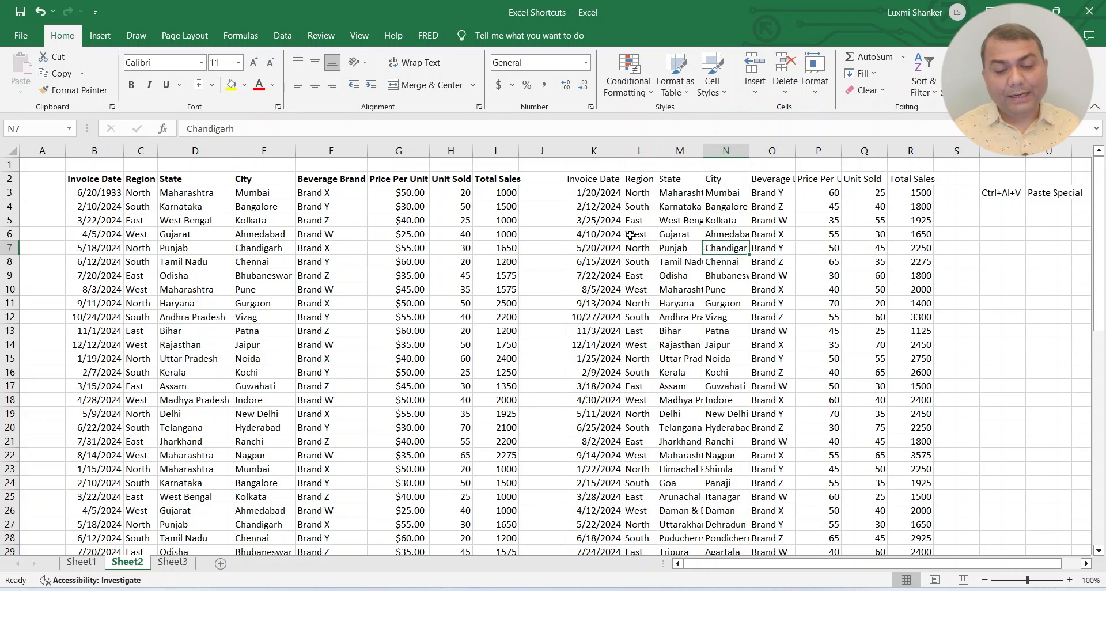
pyautogui.moveTo(596, 194); pyautogui.dragTo(866, 510)
pyautogui.click(301, 212)
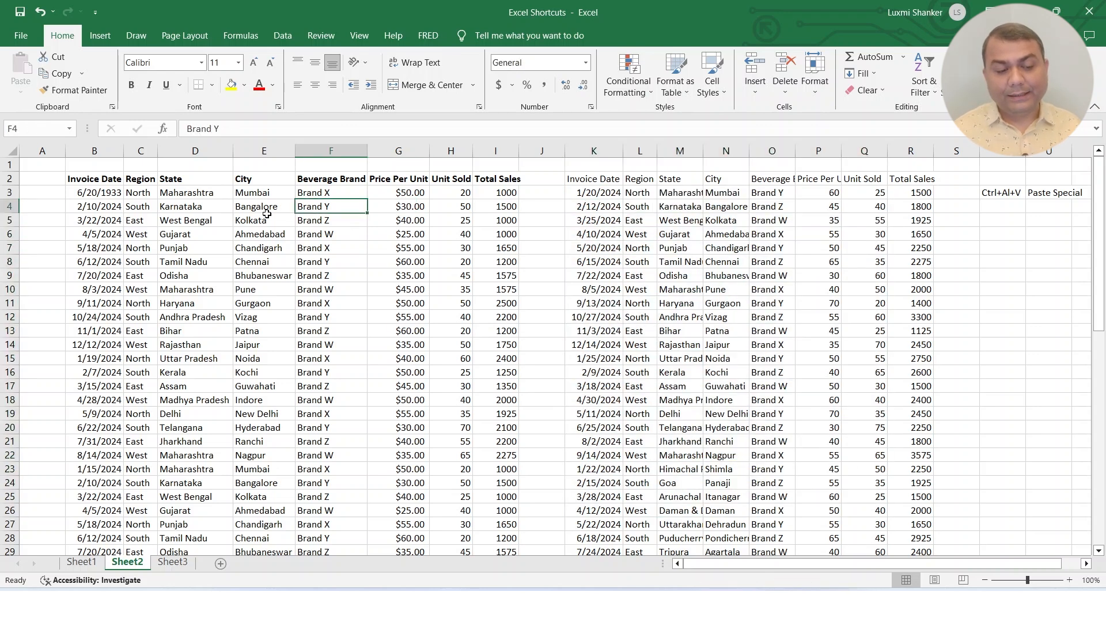
pyautogui.moveTo(110, 183); pyautogui.dragTo(483, 458)
pyautogui.click(746, 317)
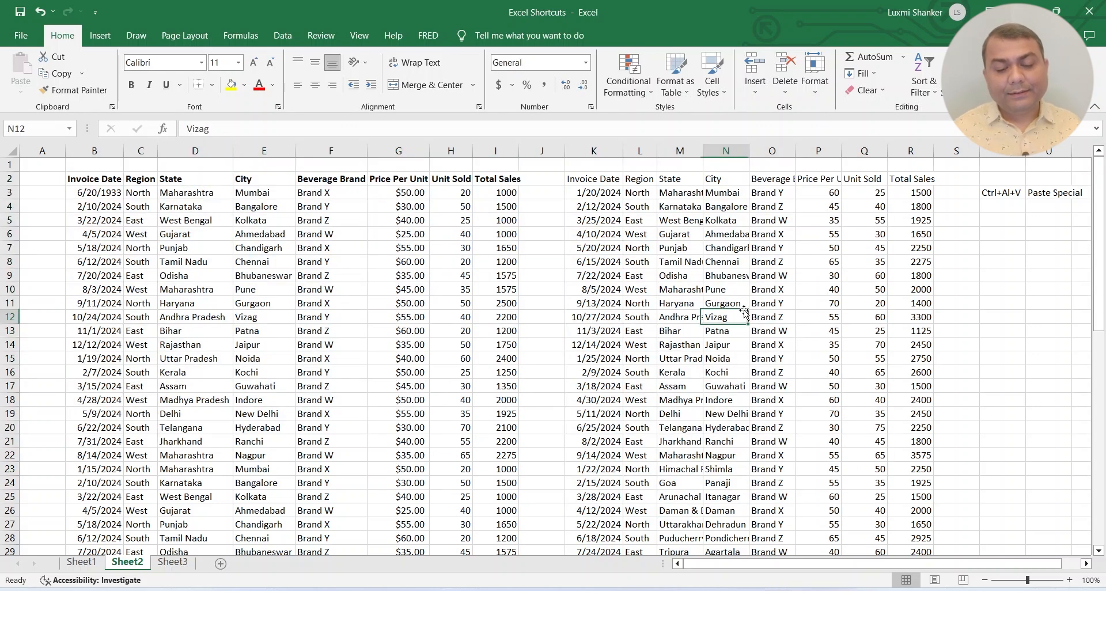
pyautogui.moveTo(591, 184); pyautogui.dragTo(951, 490)
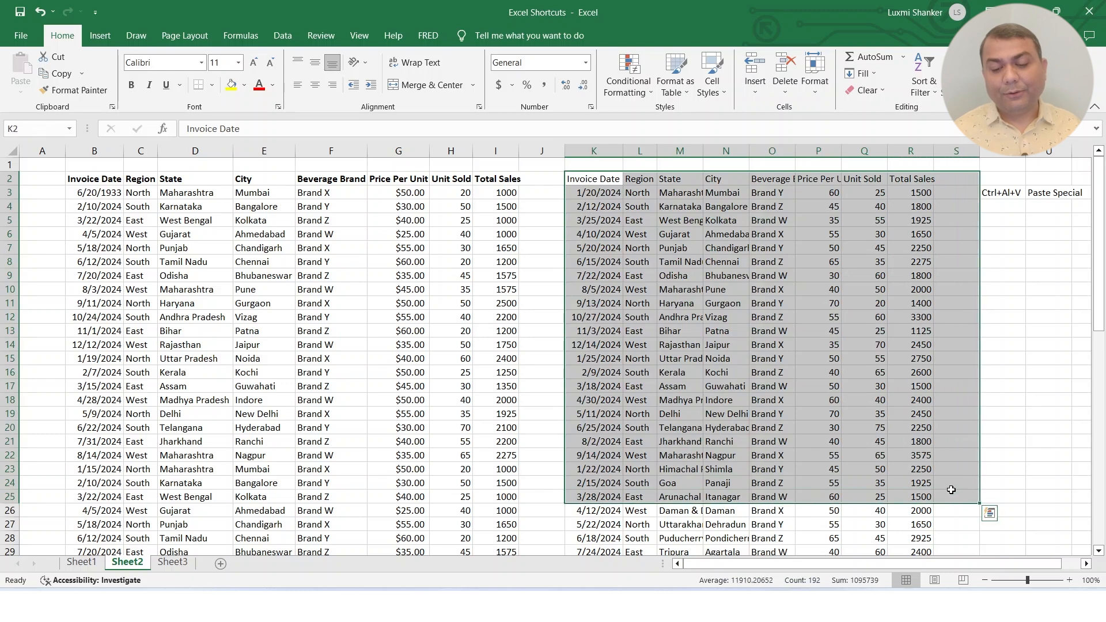
pyautogui.click(1008, 399)
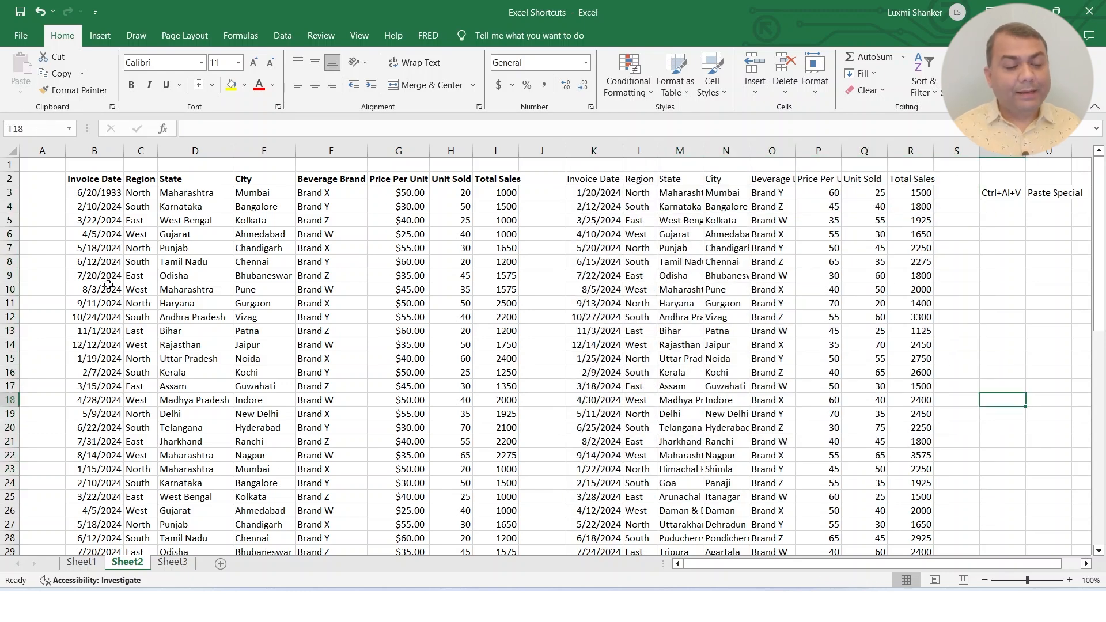
# - Copy the entire first sales table on Sheet2, B2:I62, including its headers, and reselect the whole table from cell E10
pyautogui.click(91, 183)
pyautogui.hotkey('ctrl', 'shift', 'Down')
pyautogui.hotkey('ctrl', 'shift', 'Right')
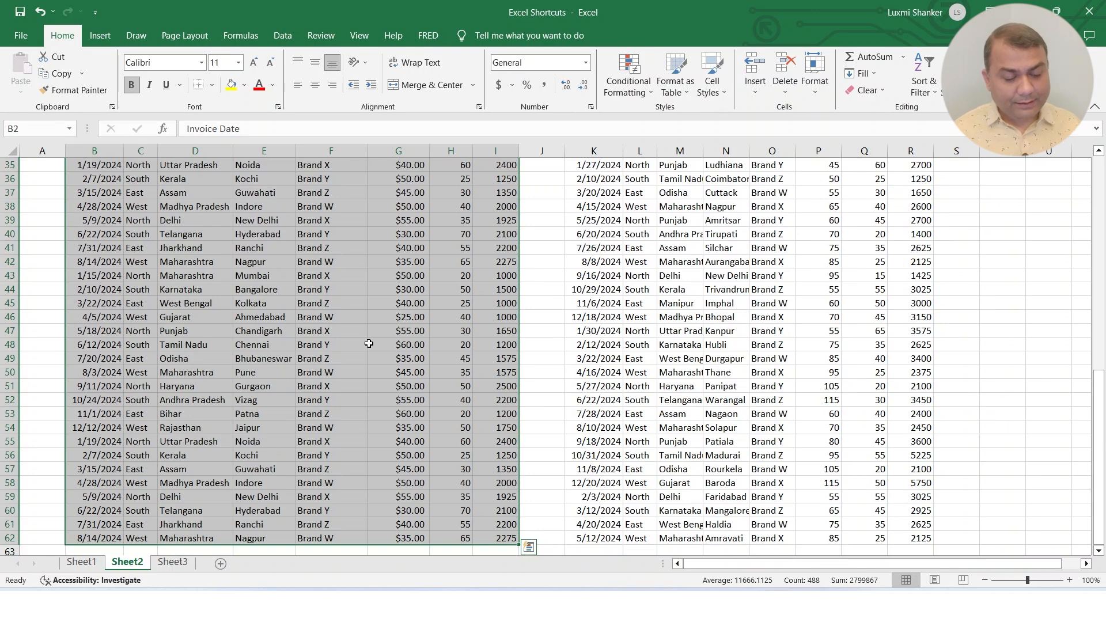
pyautogui.hotkey('ctrl', 'c')
pyautogui.scroll(11, 736, 349)
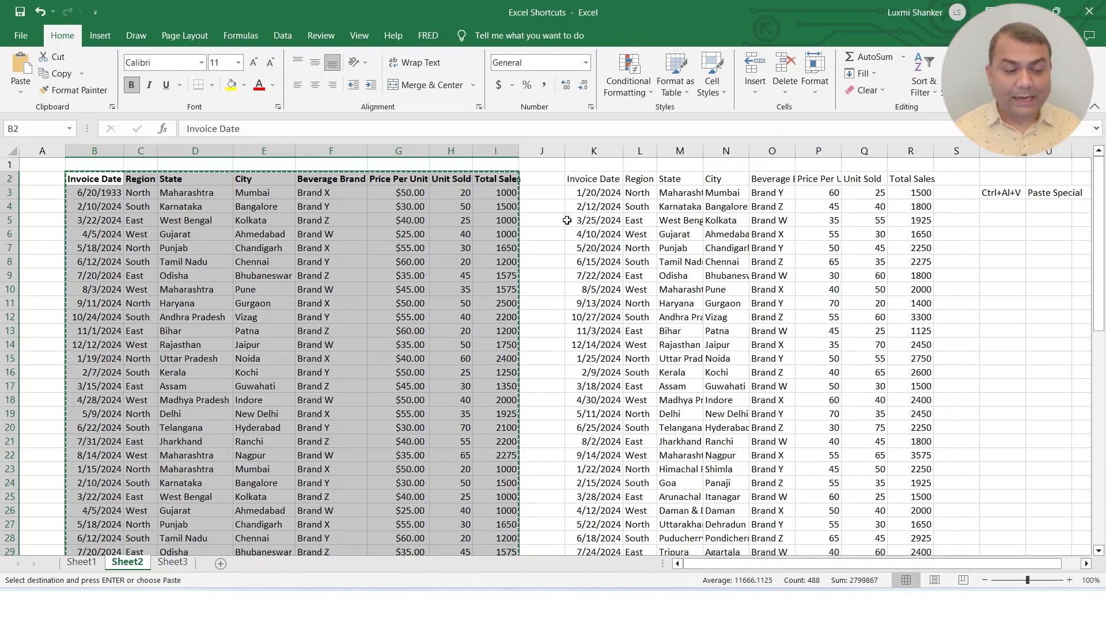
pyautogui.click(265, 289)
pyautogui.hotkey('ctrl', 'a')
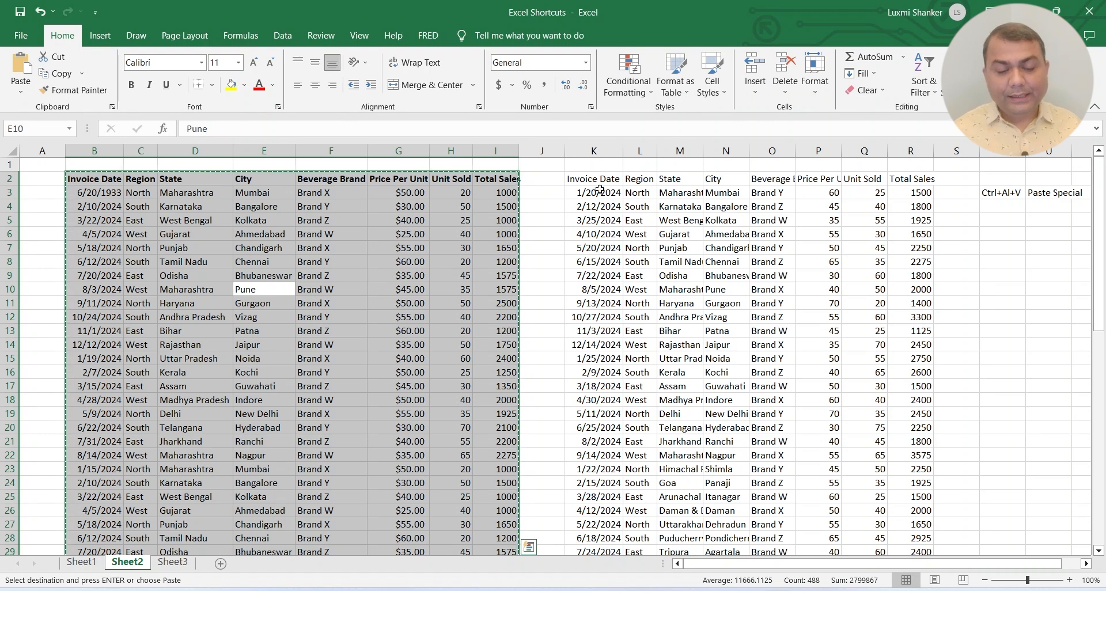
# - Paste only the formats of the copied first table onto the second sales table, starting at K2
pyautogui.click(707, 213)
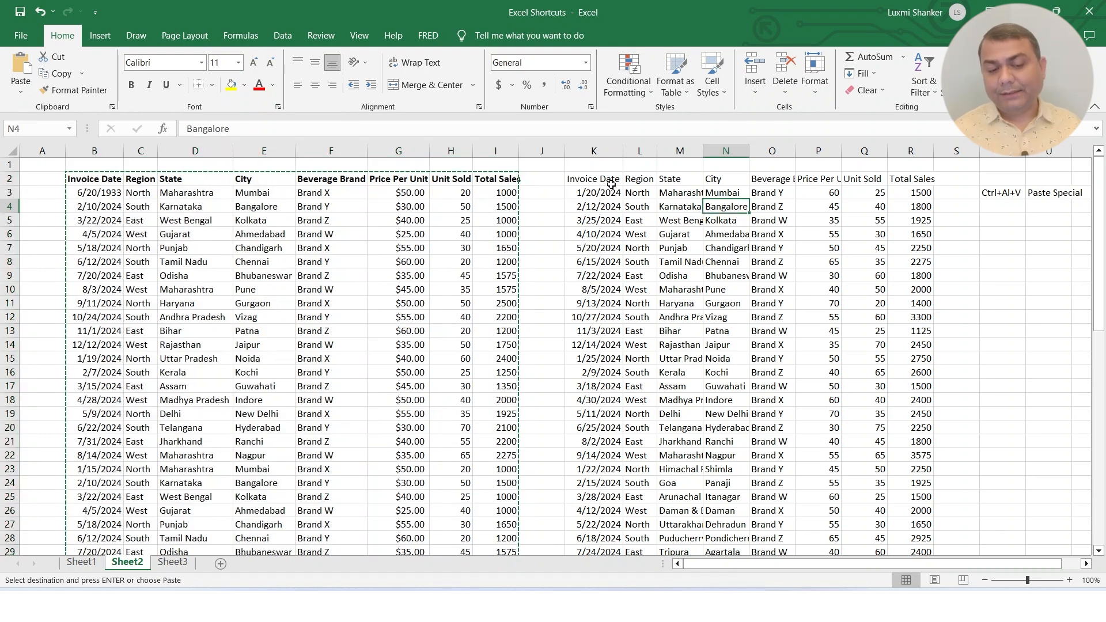
pyautogui.click(611, 183)
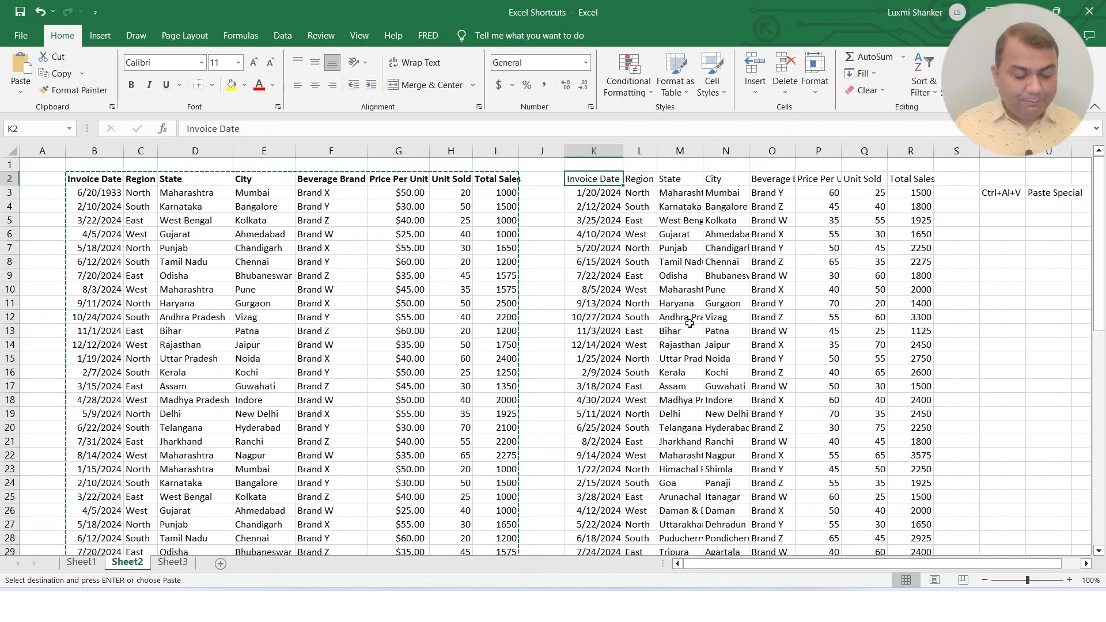
pyautogui.hotkey('ctrl', 'alt', 'v')
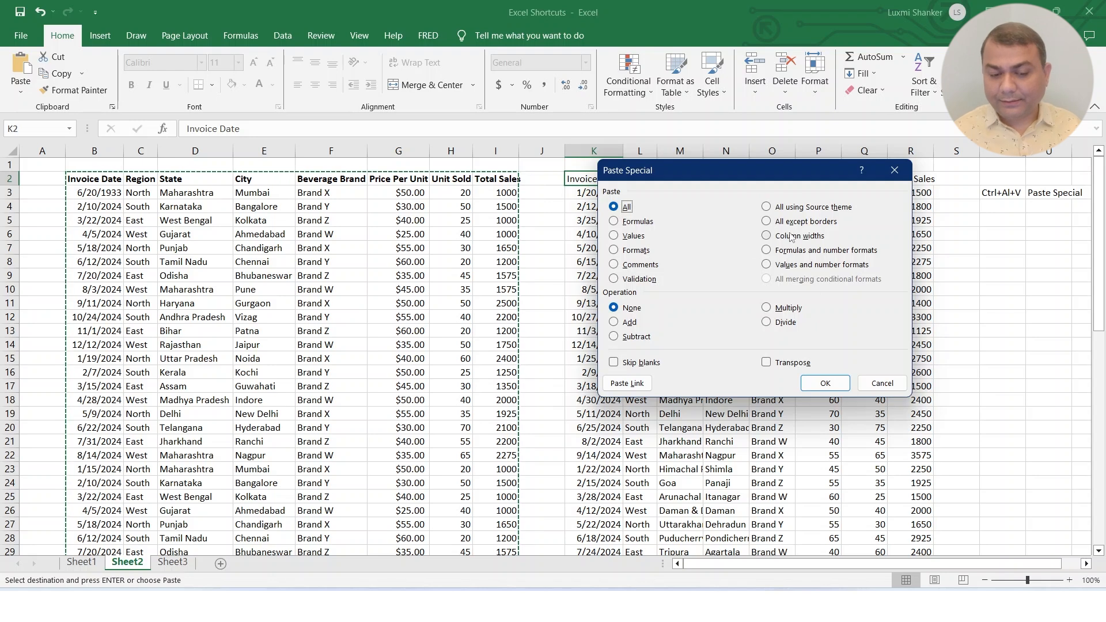
pyautogui.click(636, 251)
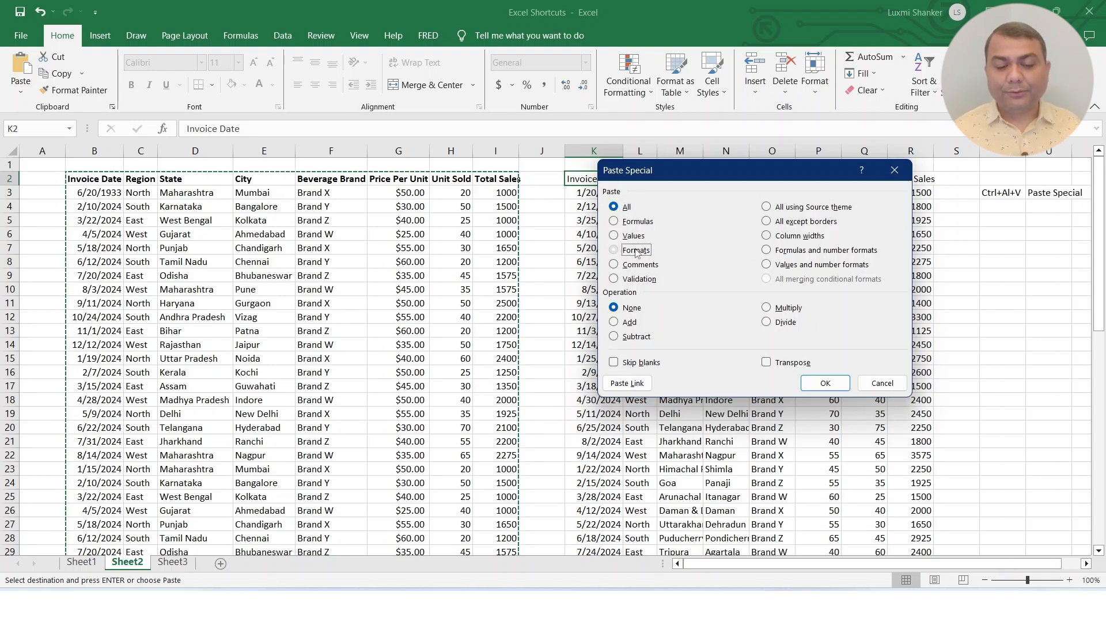
pyautogui.click(825, 382)
# - Examine the second table's header row and its price, unit and sales cells, comparing their formatting with the first table
pyautogui.click(776, 246)
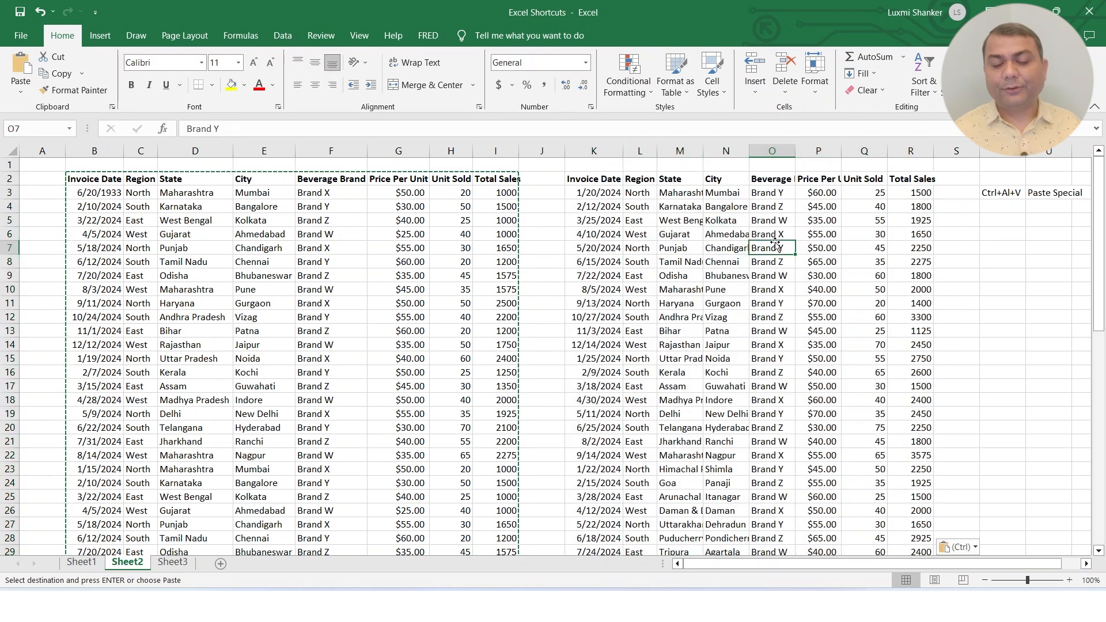
pyautogui.click(798, 209)
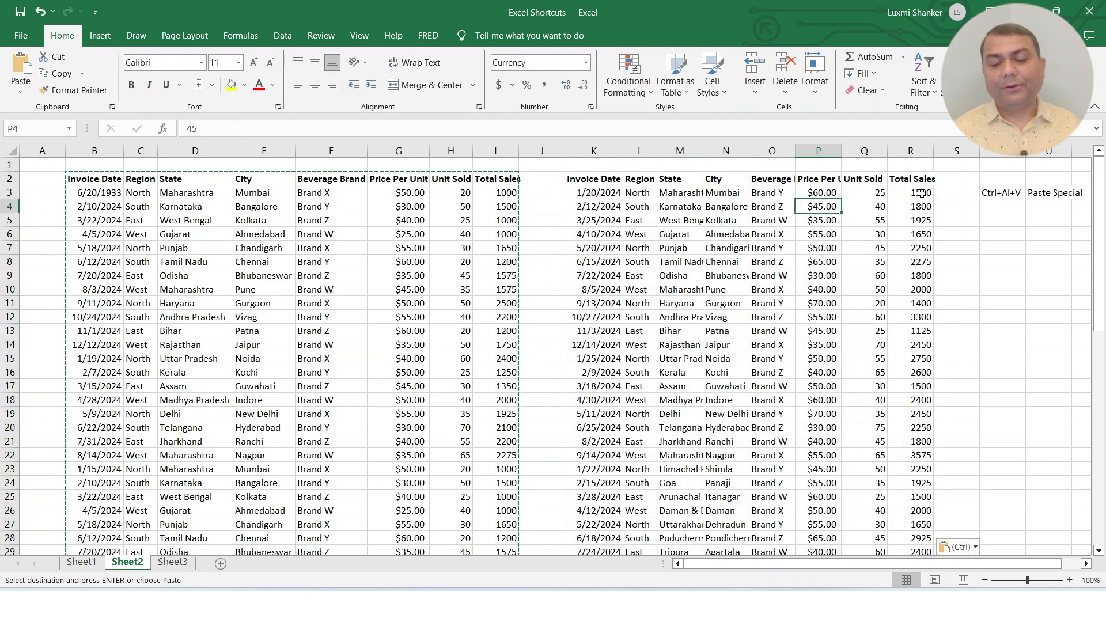
pyautogui.click(414, 208)
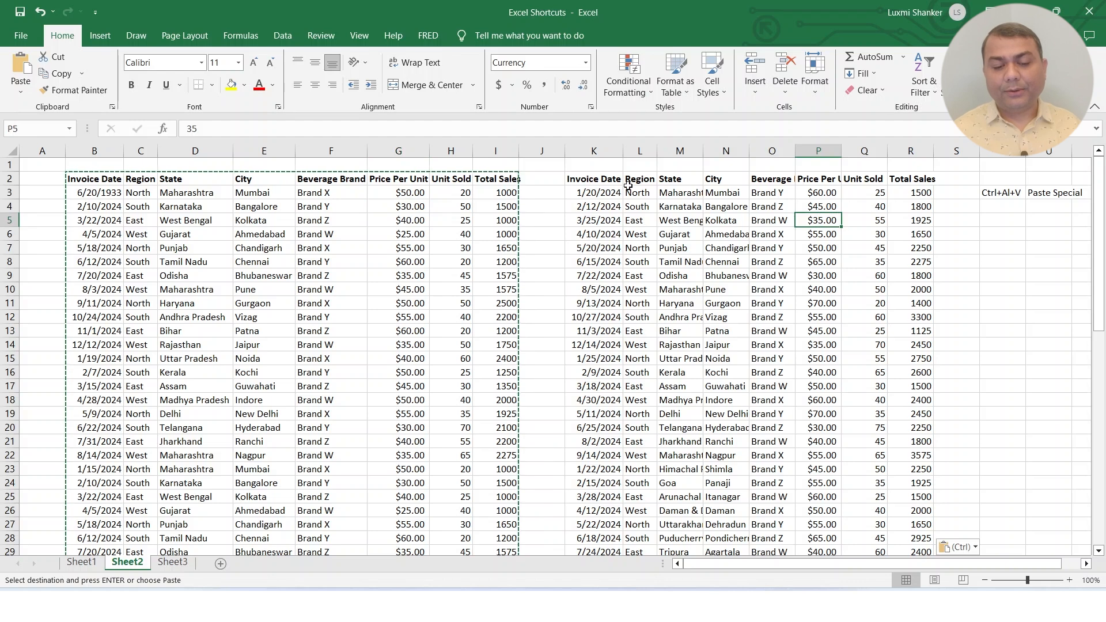
pyautogui.moveTo(602, 178); pyautogui.dragTo(922, 181)
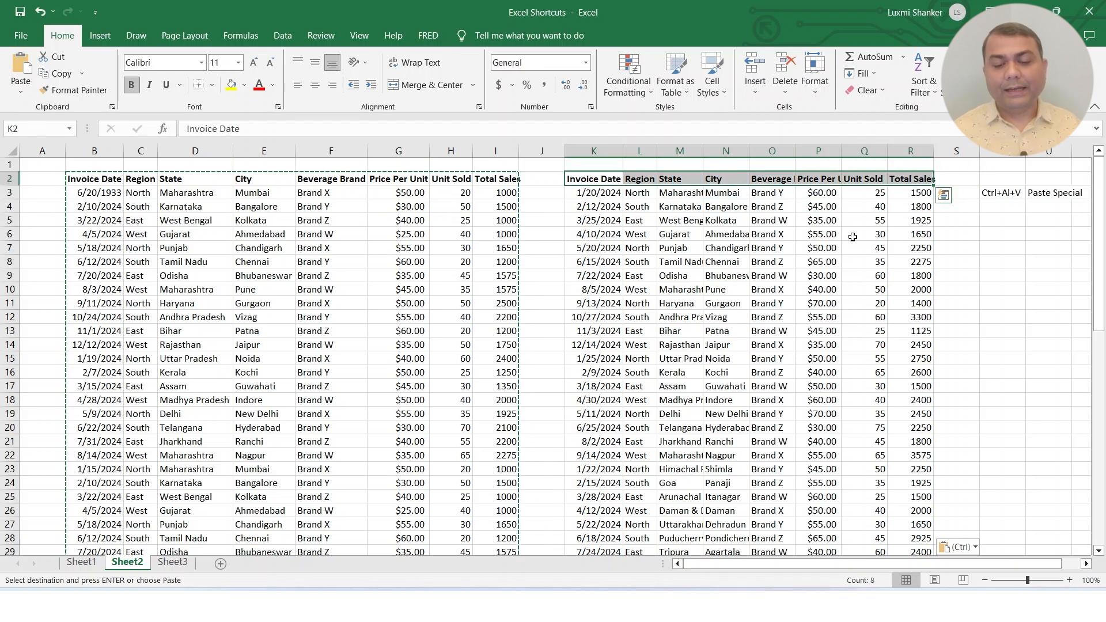
pyautogui.click(845, 272)
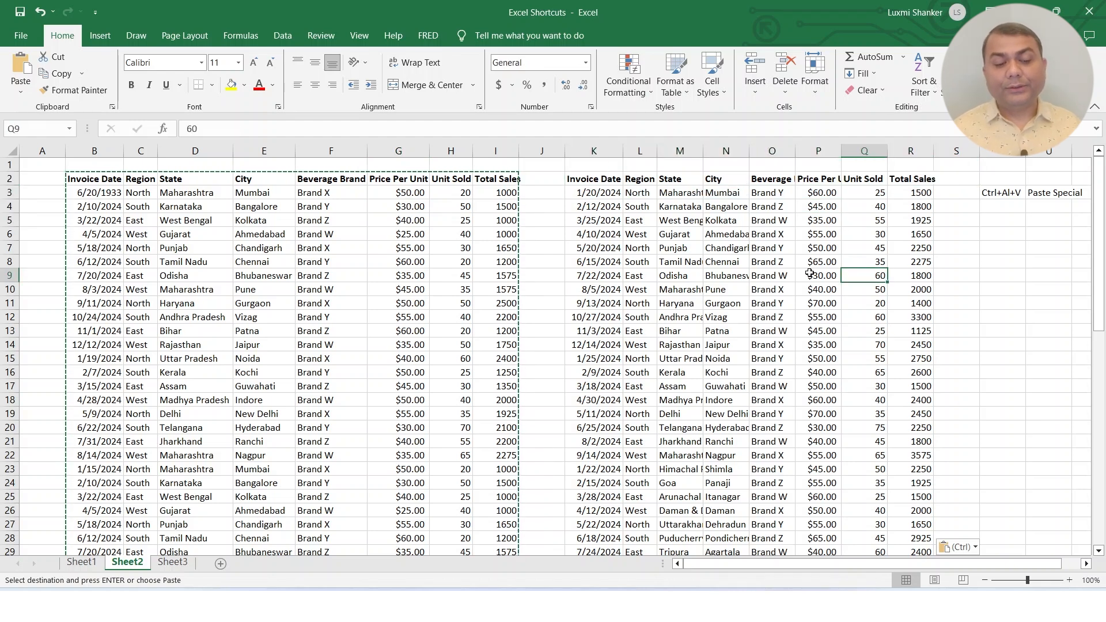
pyautogui.click(898, 224)
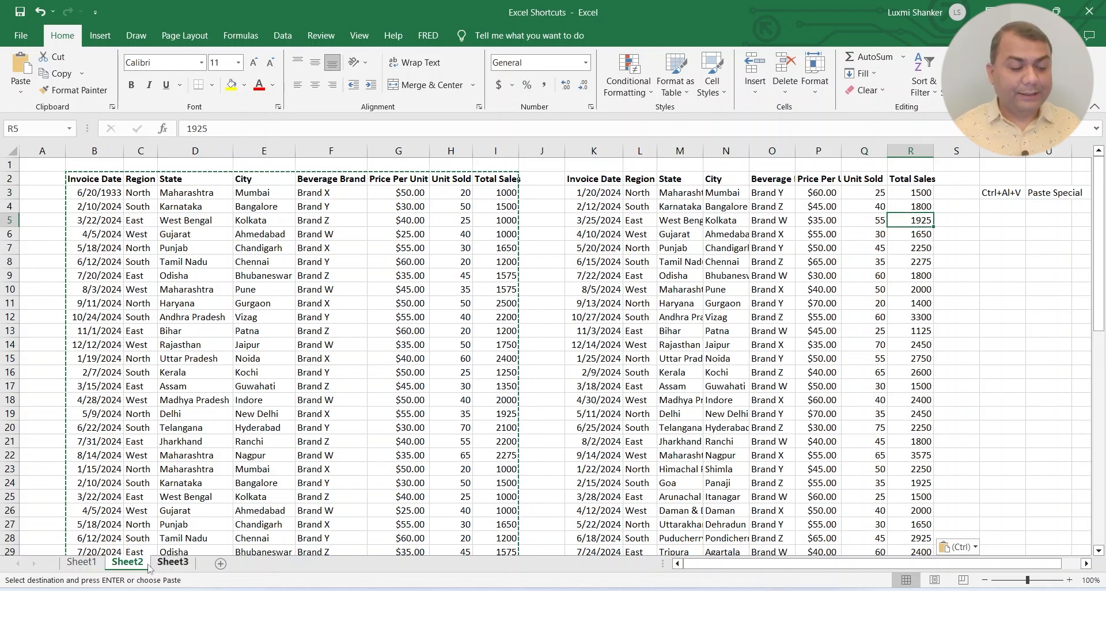
# - Return to Sheet1 and read the remaining Expert shortcuts in the list
pyautogui.click(81, 562)
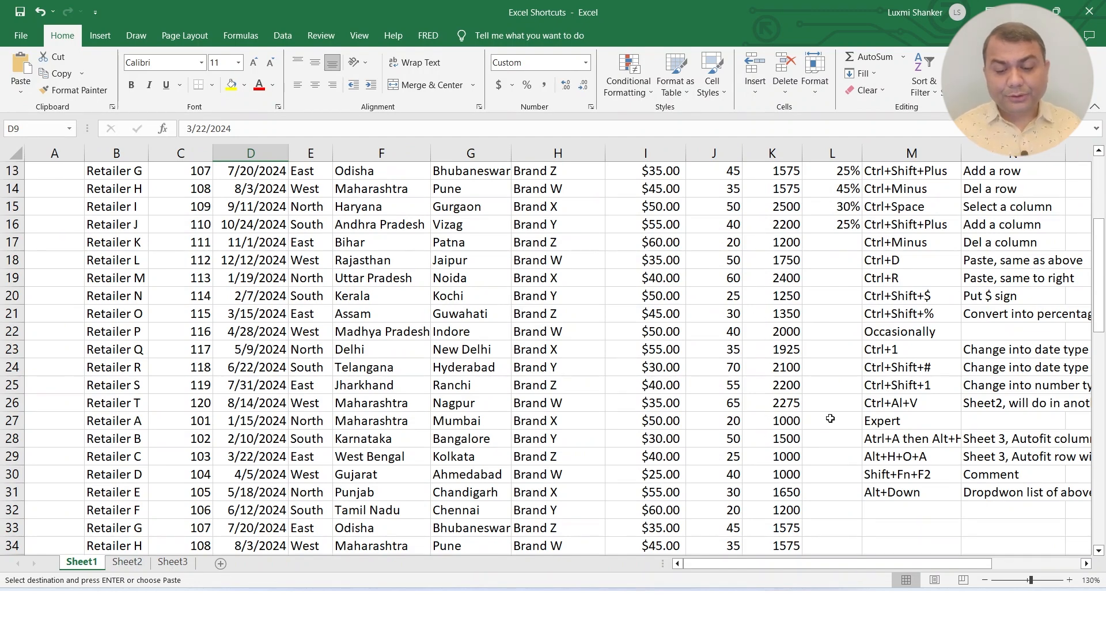
pyautogui.scroll(-1, 823, 420)
pyautogui.scroll(-1, 822, 422)
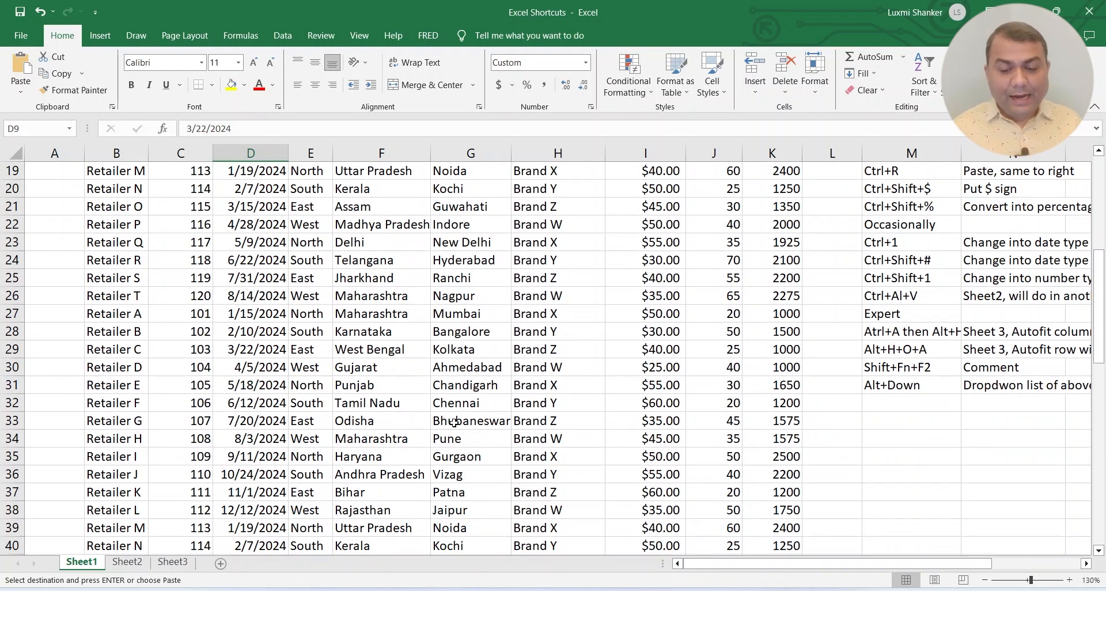
# - Switch to Sheet3 and examine the sales table's column widths, row heights and invoice date column
pyautogui.click(173, 563)
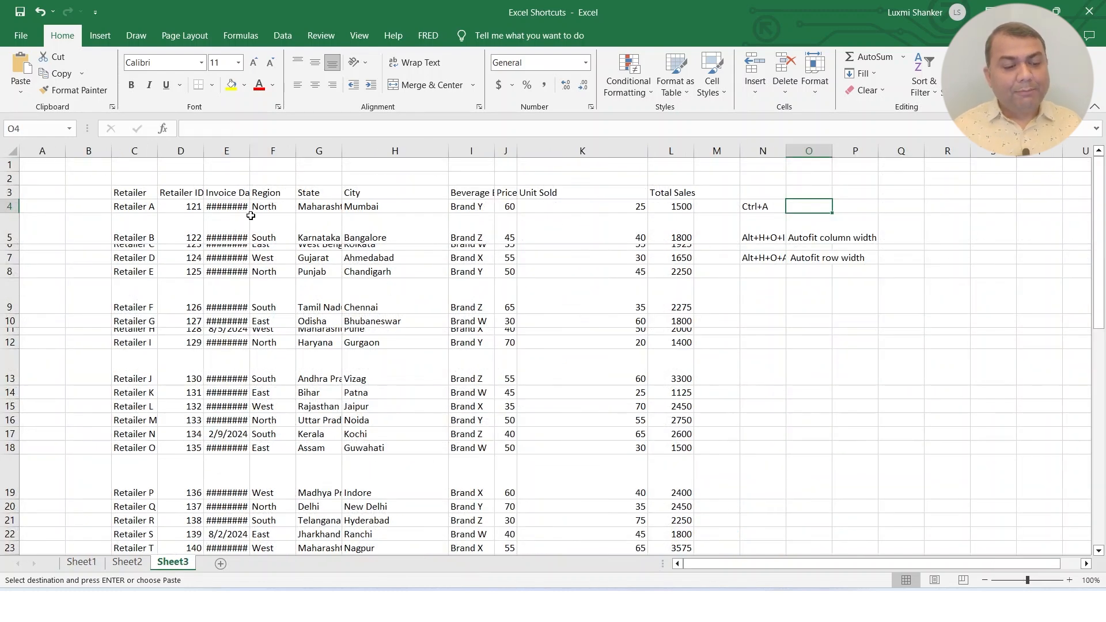
pyautogui.moveTo(131, 192); pyautogui.dragTo(671, 554)
pyautogui.scroll(6, 442, 441)
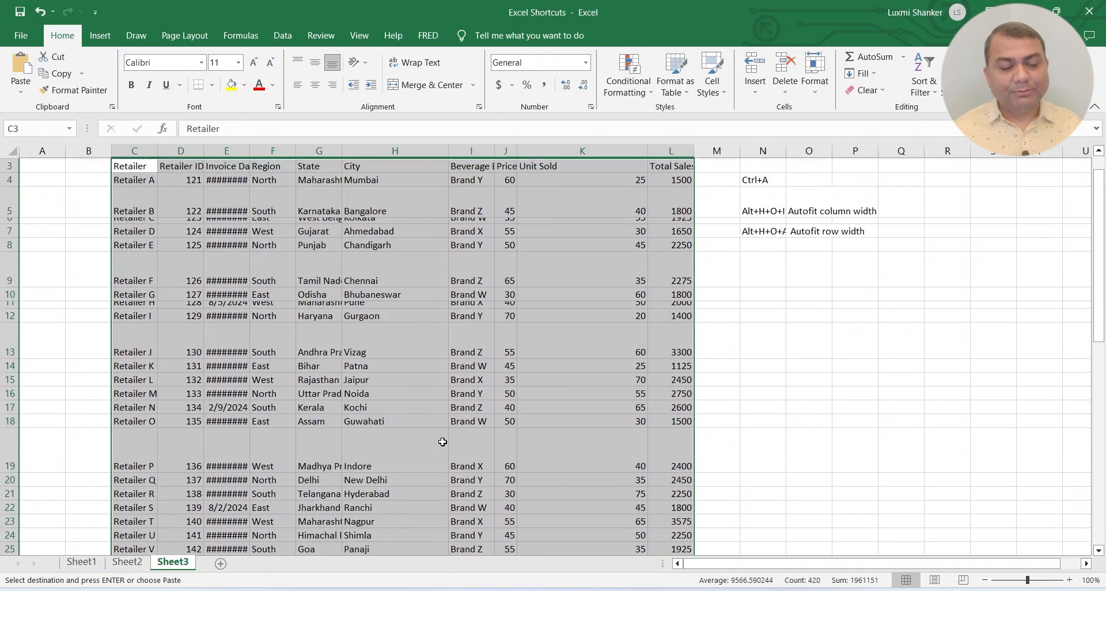
pyautogui.scroll(1, 443, 442)
pyautogui.click(239, 219)
pyautogui.click(216, 195)
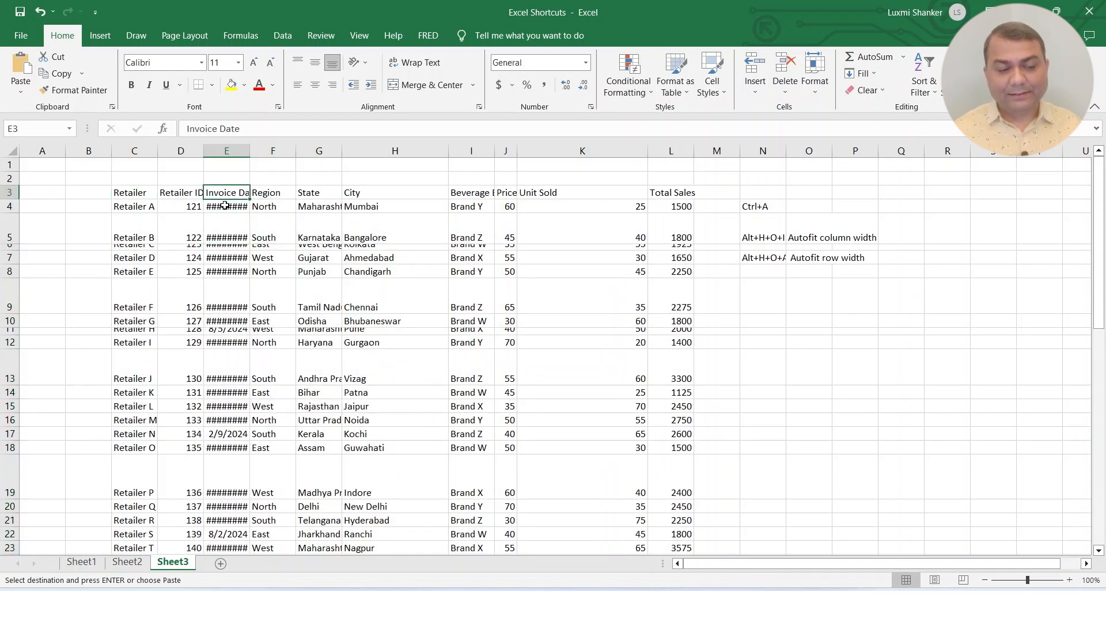
pyautogui.click(225, 205)
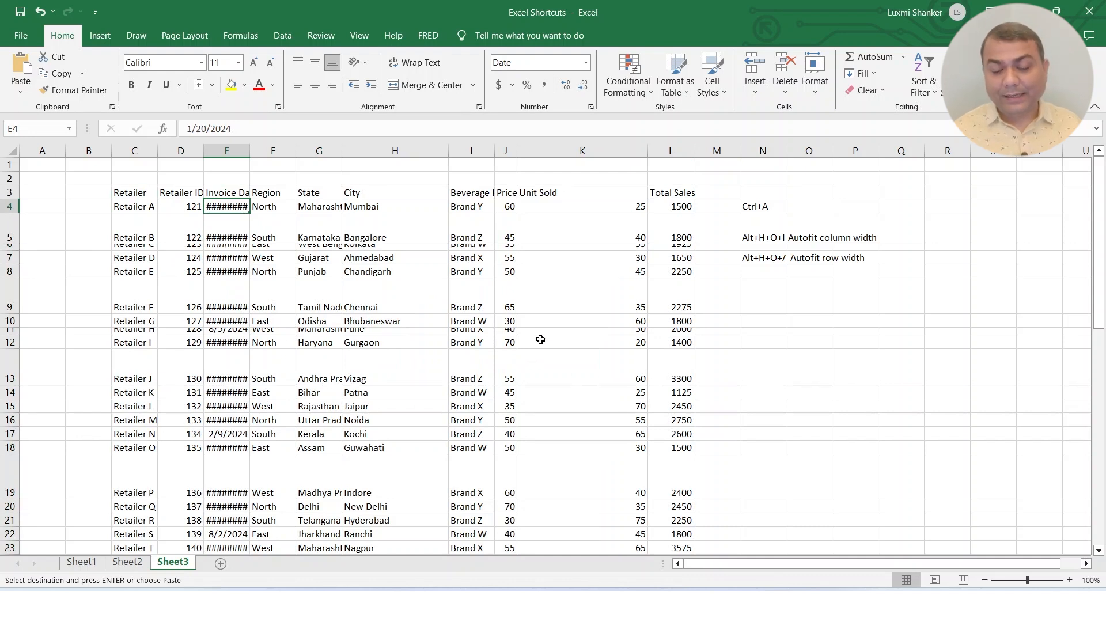
# - Select the whole Sheet3 sales table from the Retailer header in C3 and autofit its column widths
pyautogui.click(133, 190)
pyautogui.hotkey('ctrl', 'shift', 'Right')
pyautogui.hotkey('ctrl', 'shift', 'Down')
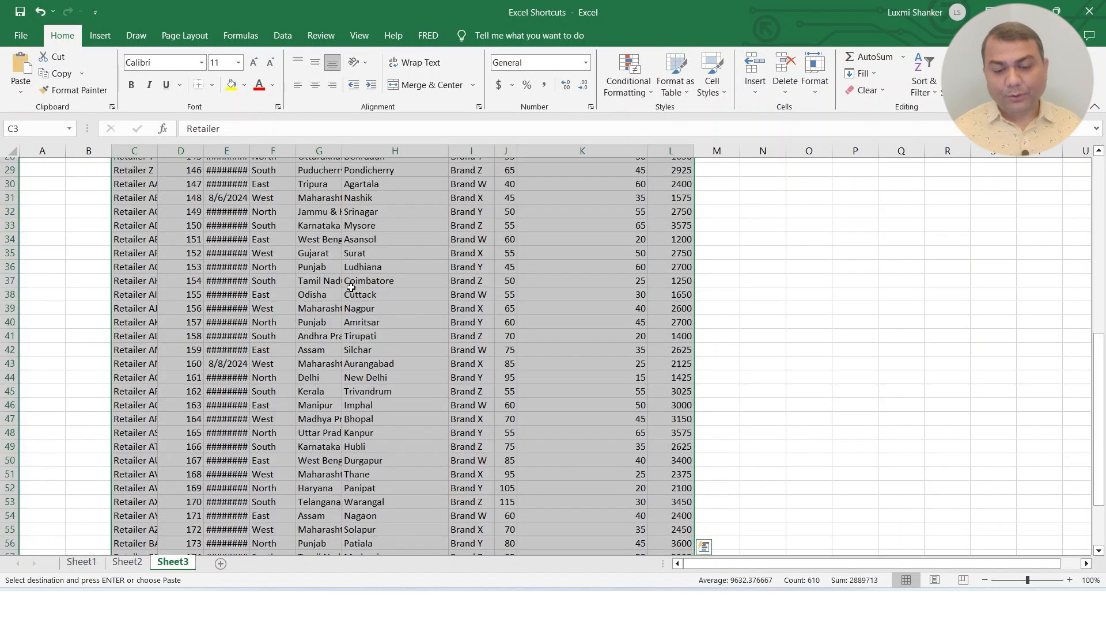
pyautogui.scroll(12, 661, 243)
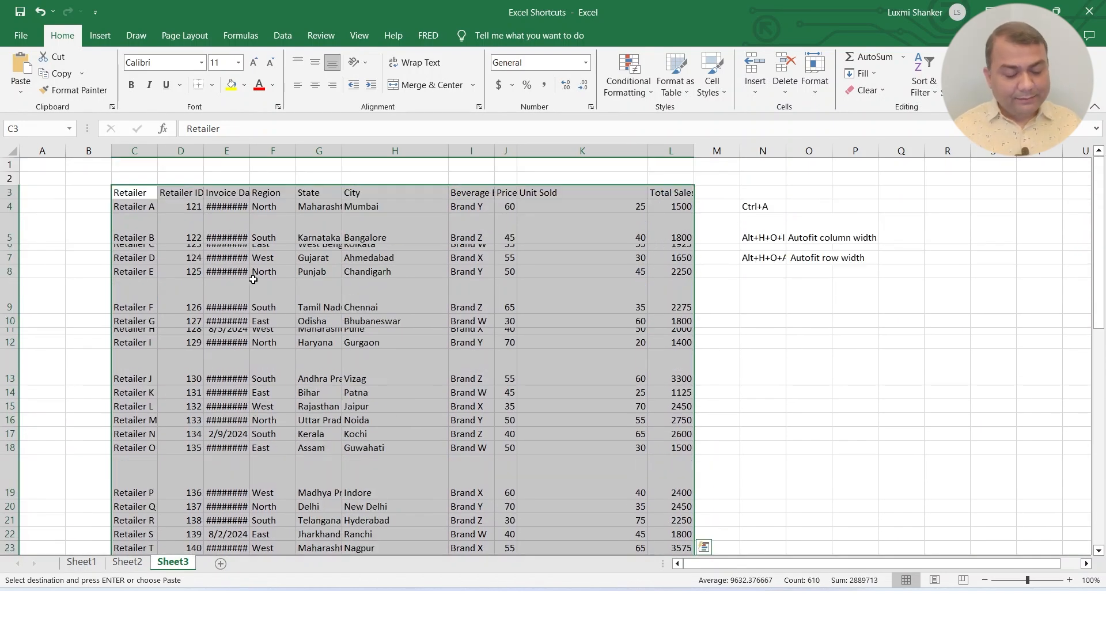
pyautogui.press('alt')
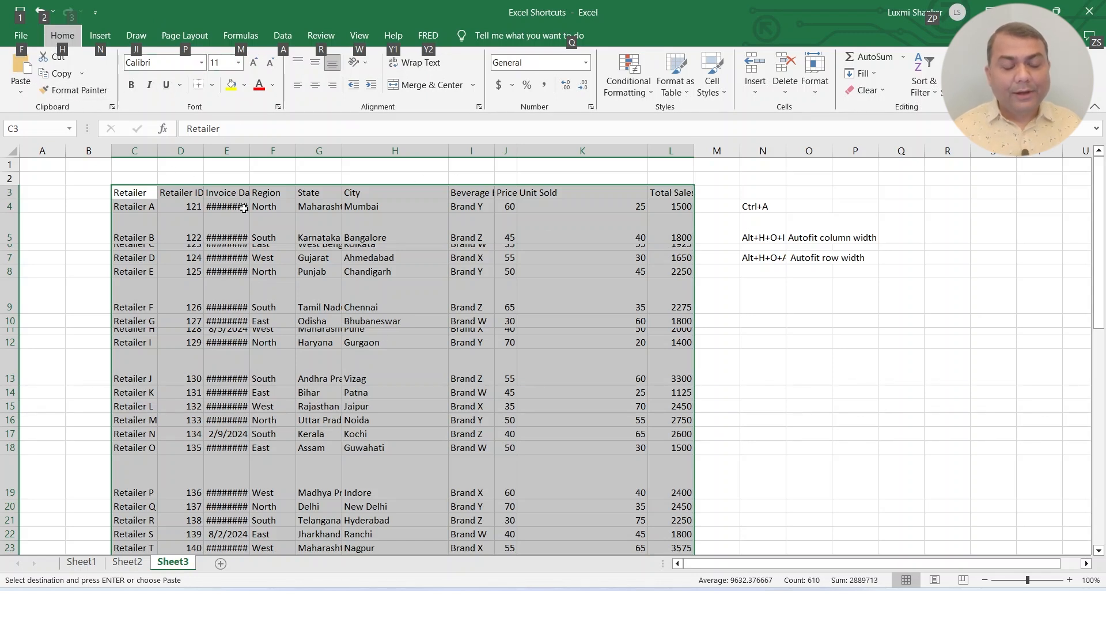
pyautogui.press('h')
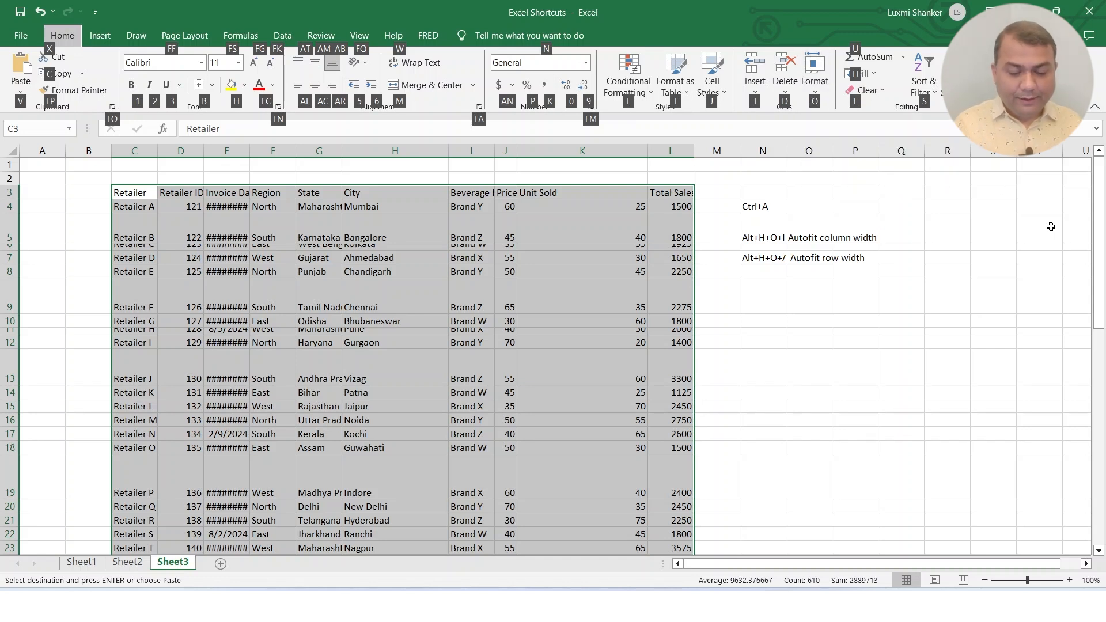
pyautogui.press('o')
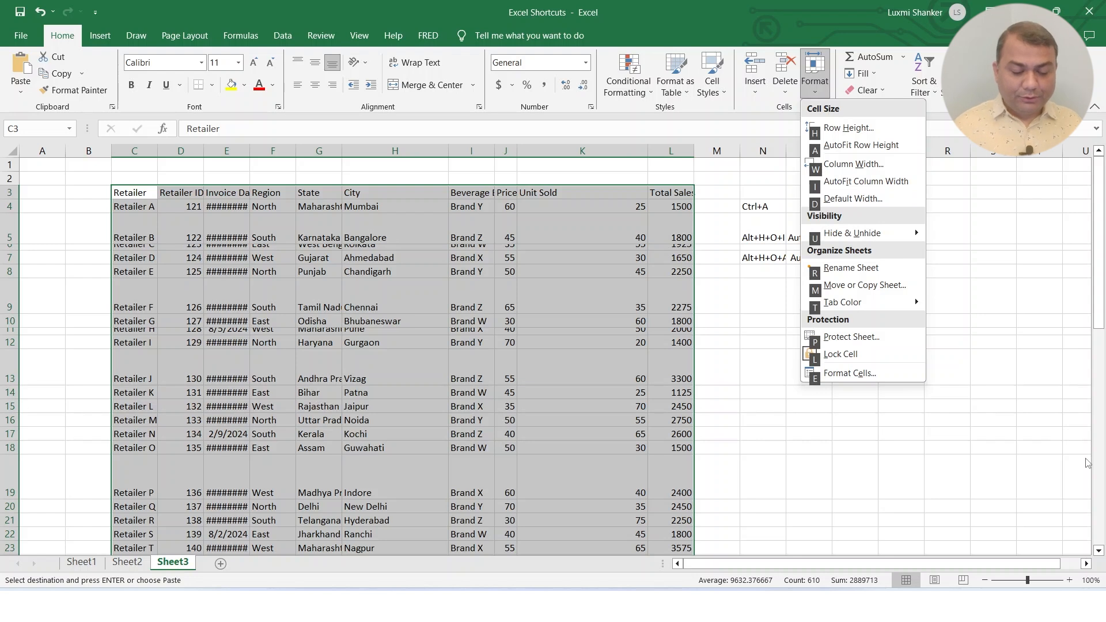
pyautogui.press('i')
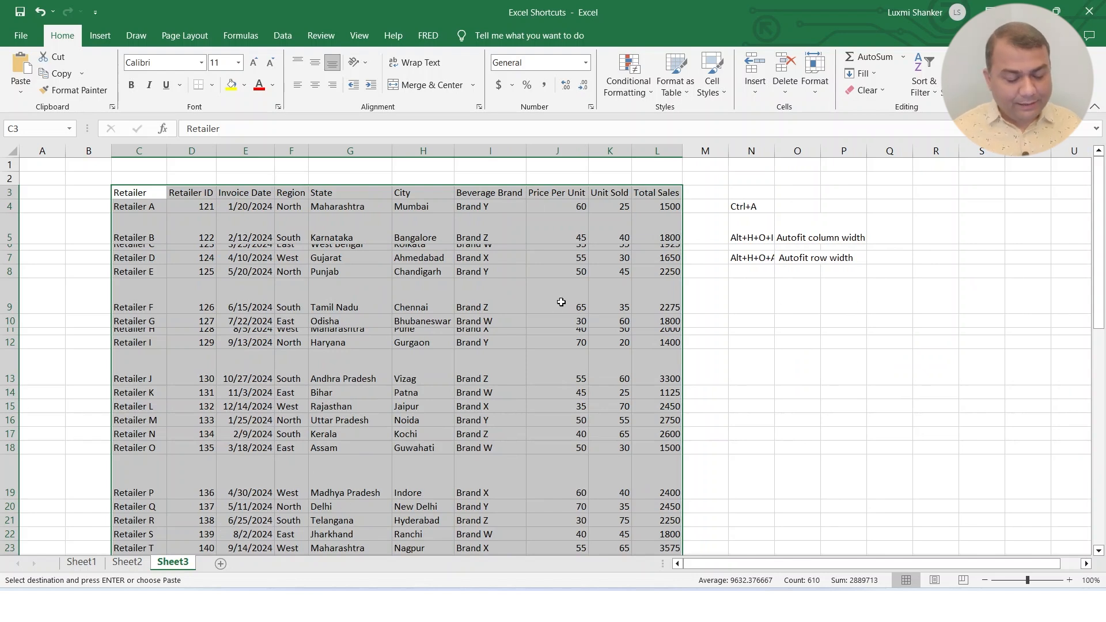
# - Autofit the row heights of the selected Sheet3 table and review its rows
pyautogui.press('alt')
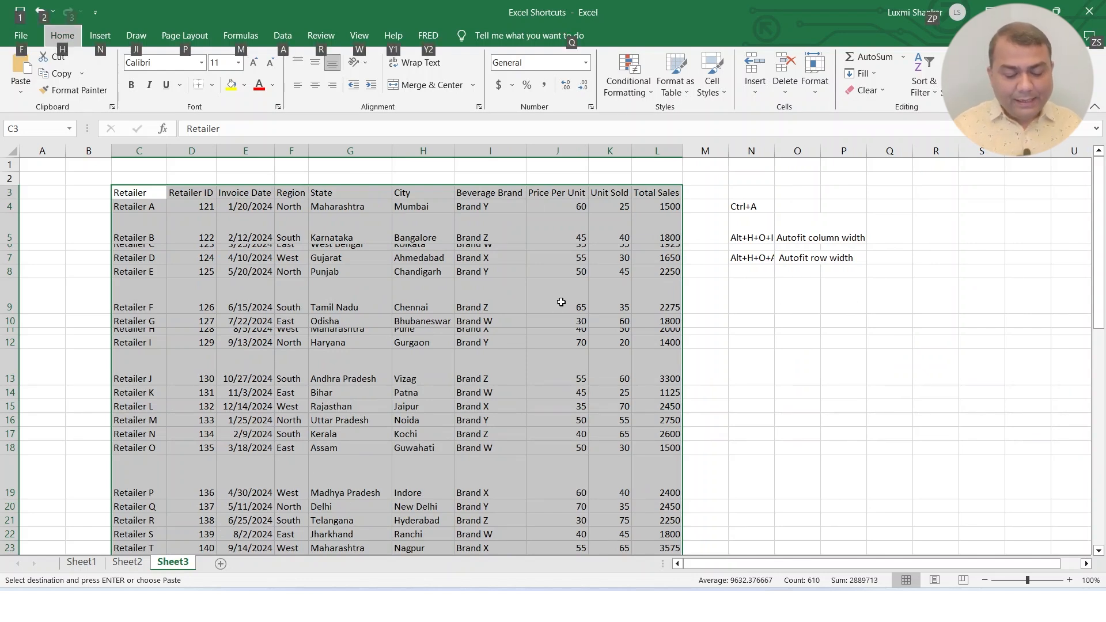
pyautogui.press('h')
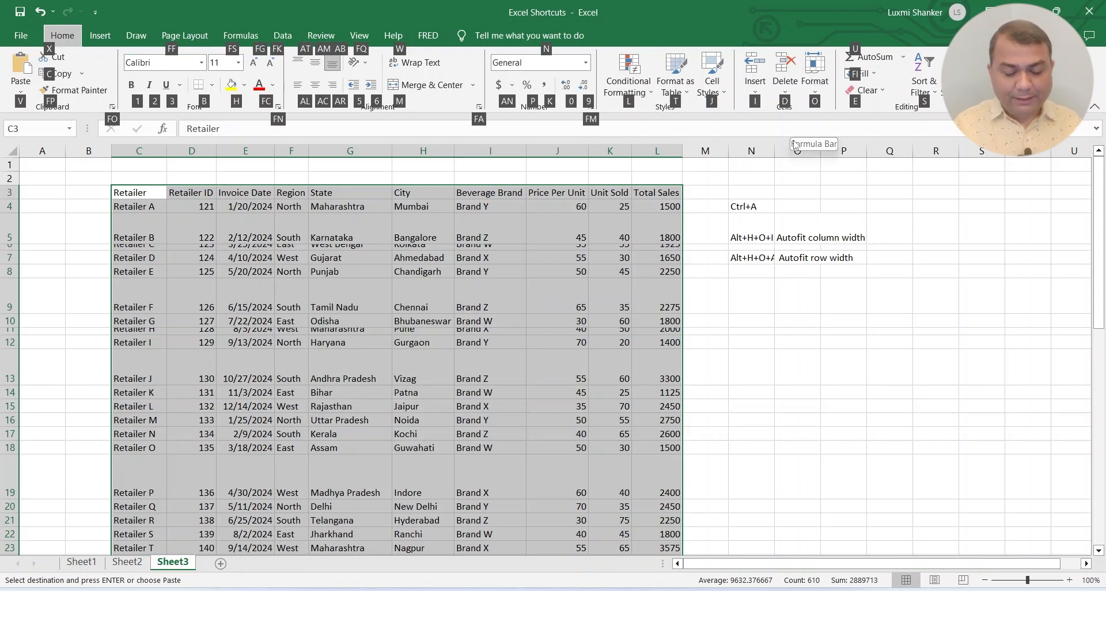
pyautogui.press('o')
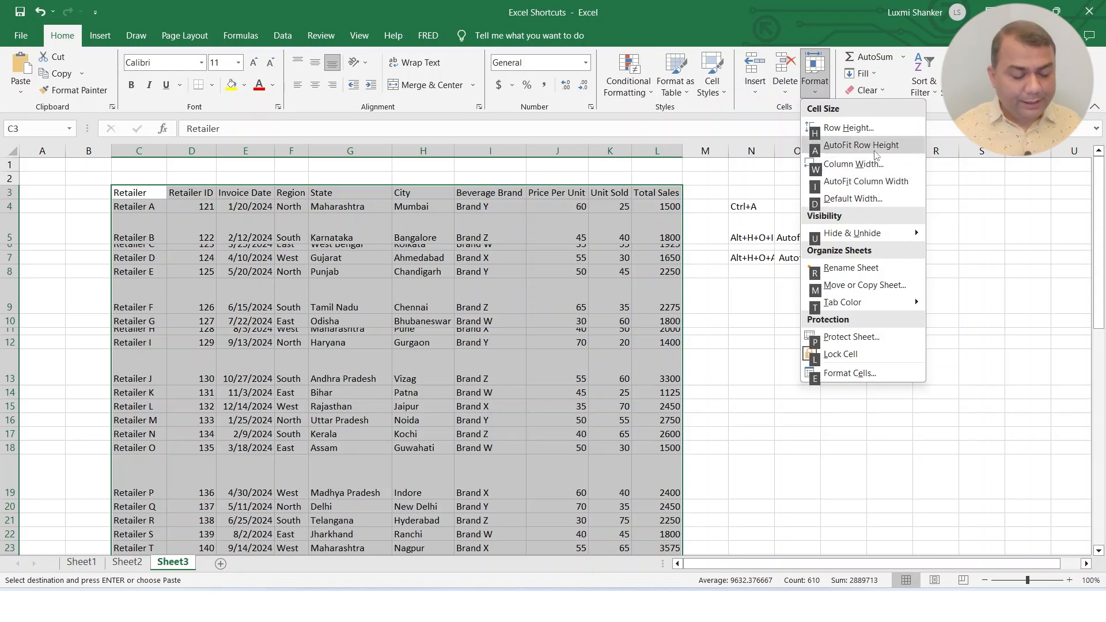
pyautogui.press('a')
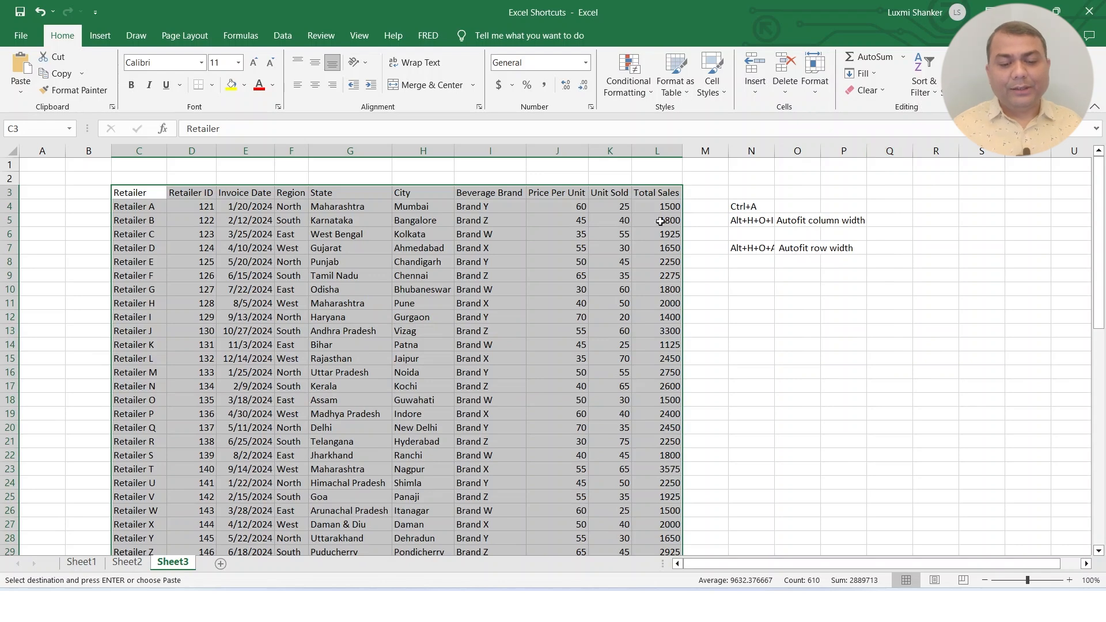
pyautogui.click(371, 233)
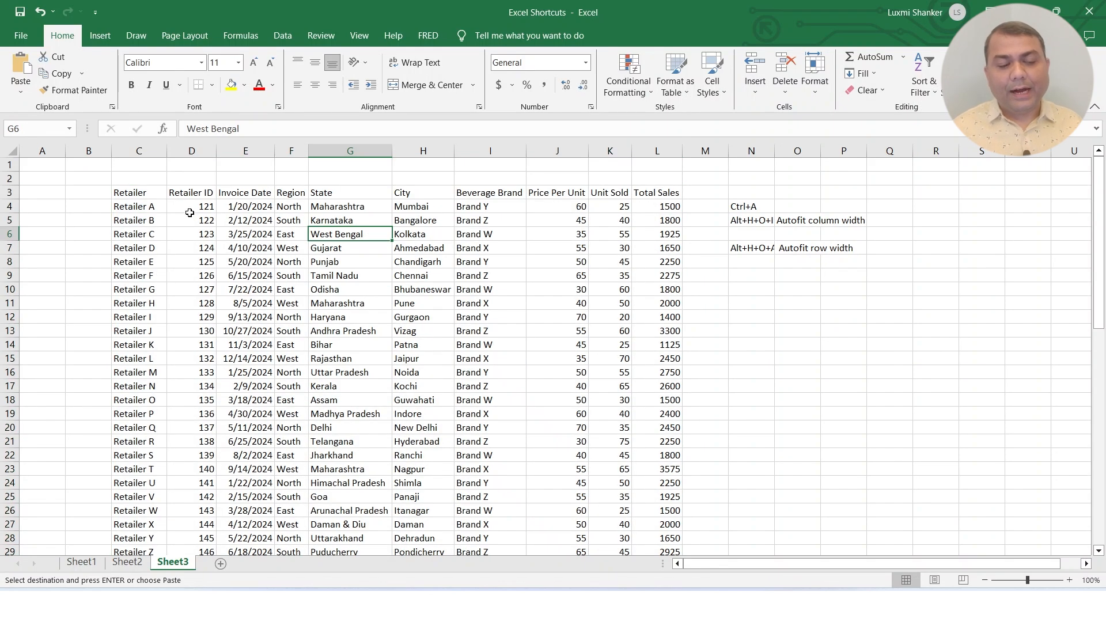
pyautogui.scroll(-15, 623, 445)
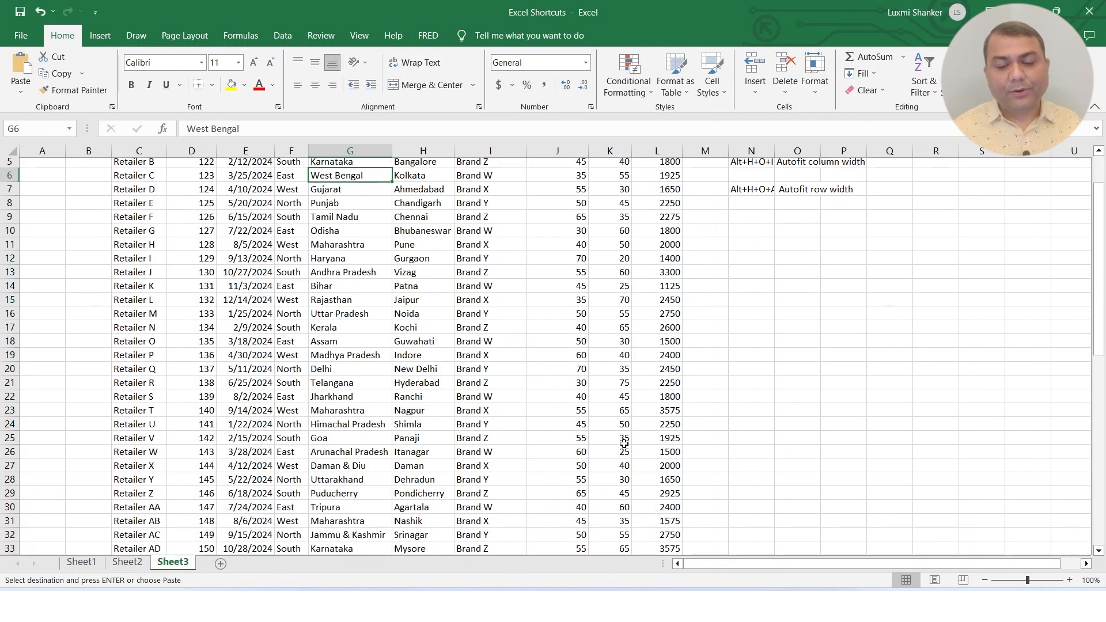
pyautogui.scroll(15, 623, 445)
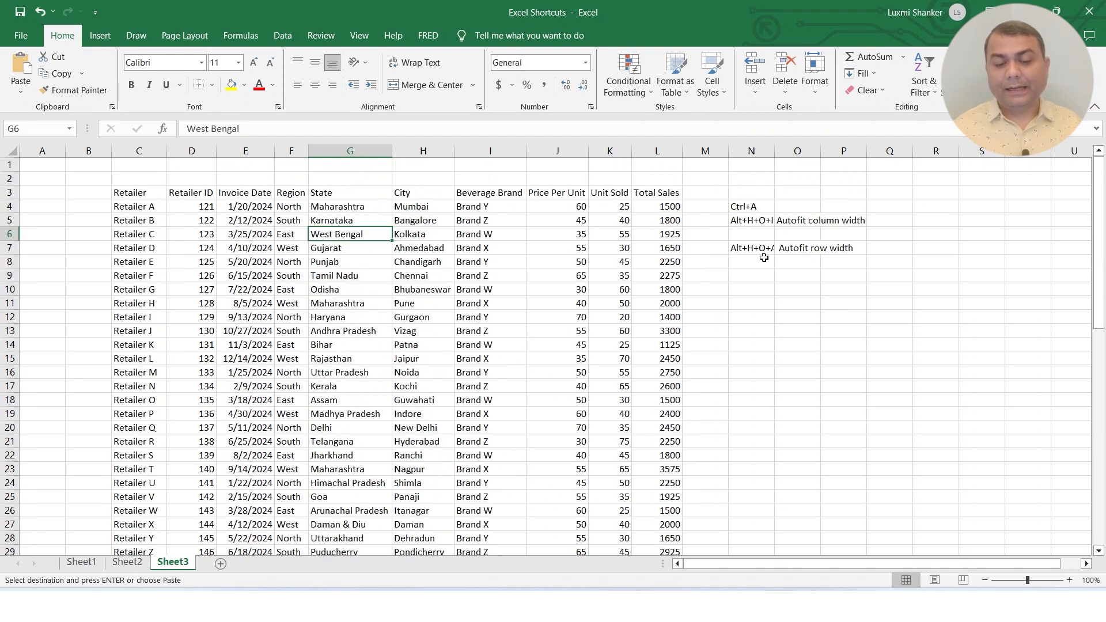
# - Reselect the entire Sheet3 sales table from the Retailer header in C3 and apply AutoFit Row Height
pyautogui.click(144, 194)
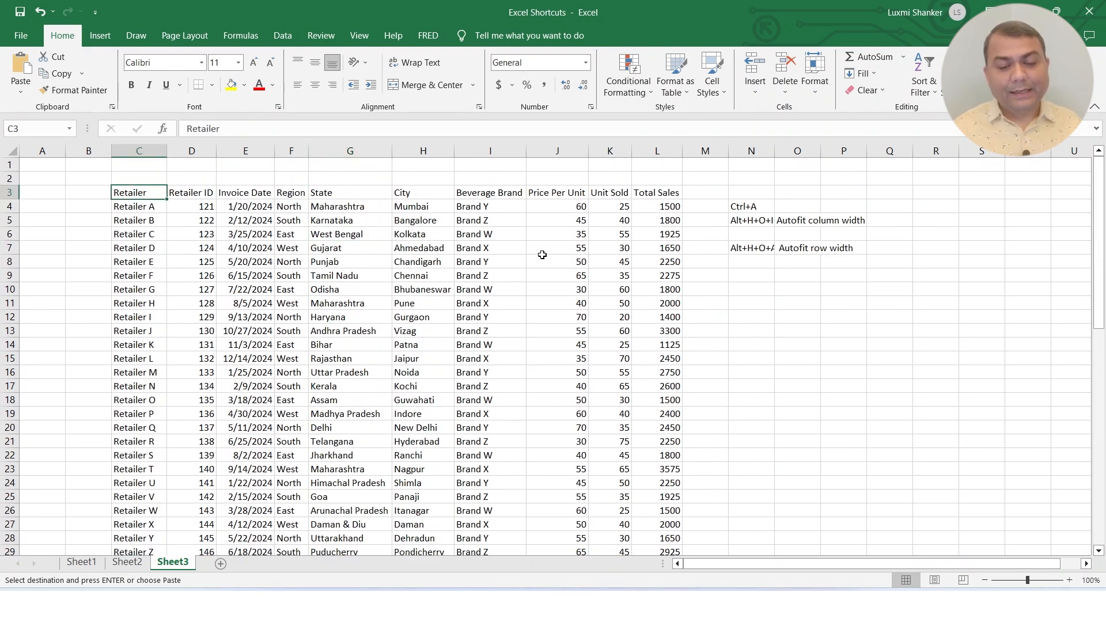
pyautogui.hotkey('ctrl', 'a')
pyautogui.scroll(-10, 565, 294)
pyautogui.scroll(10, 567, 291)
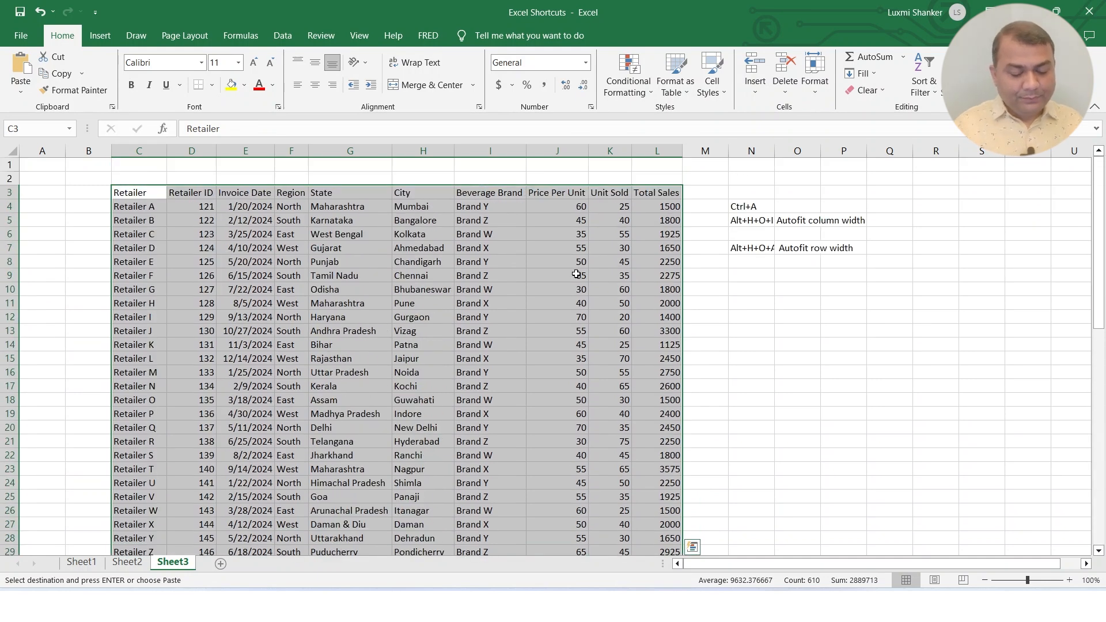
pyautogui.press('alt')
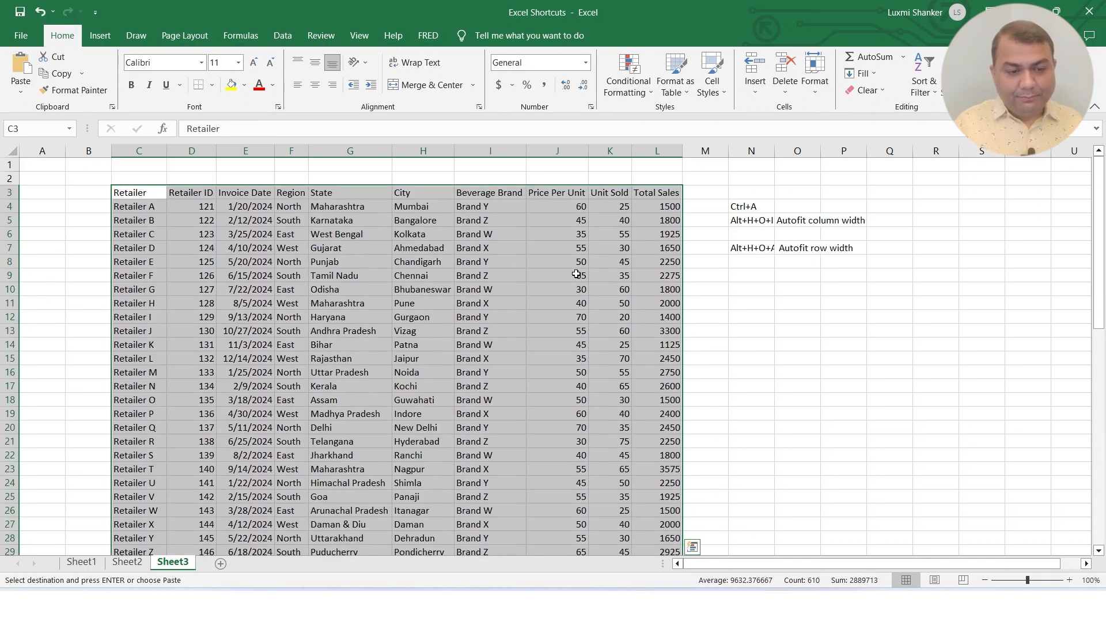
pyautogui.press('h')
pyautogui.press('o')
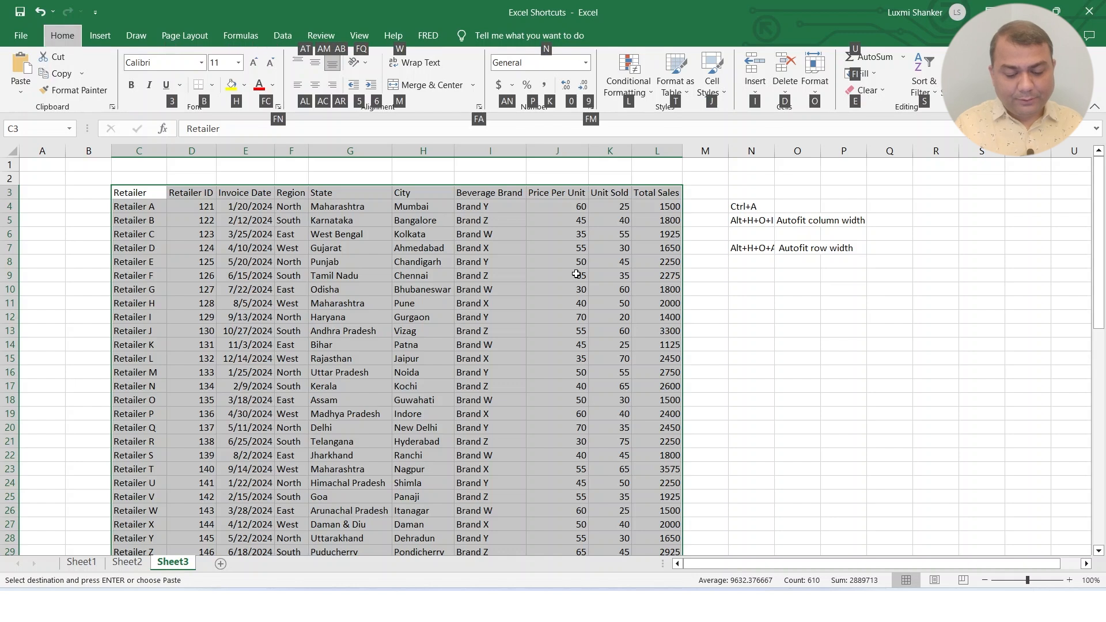
pyautogui.press('a')
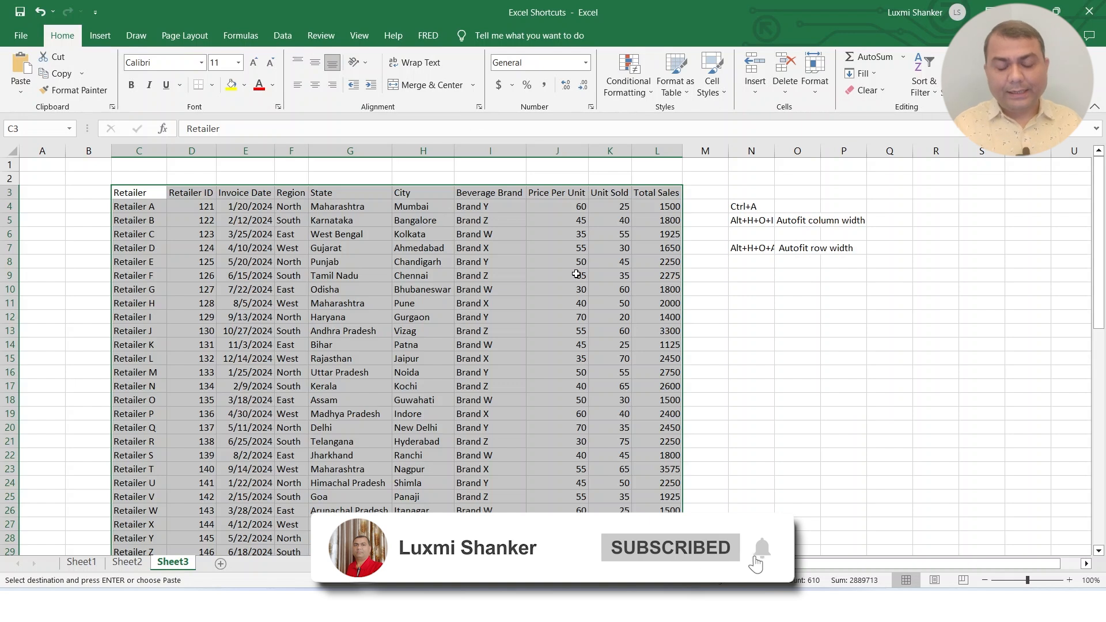
# - Apply AutoFit Column Width to the selected Sheet3 sales table
pyautogui.press('alt')
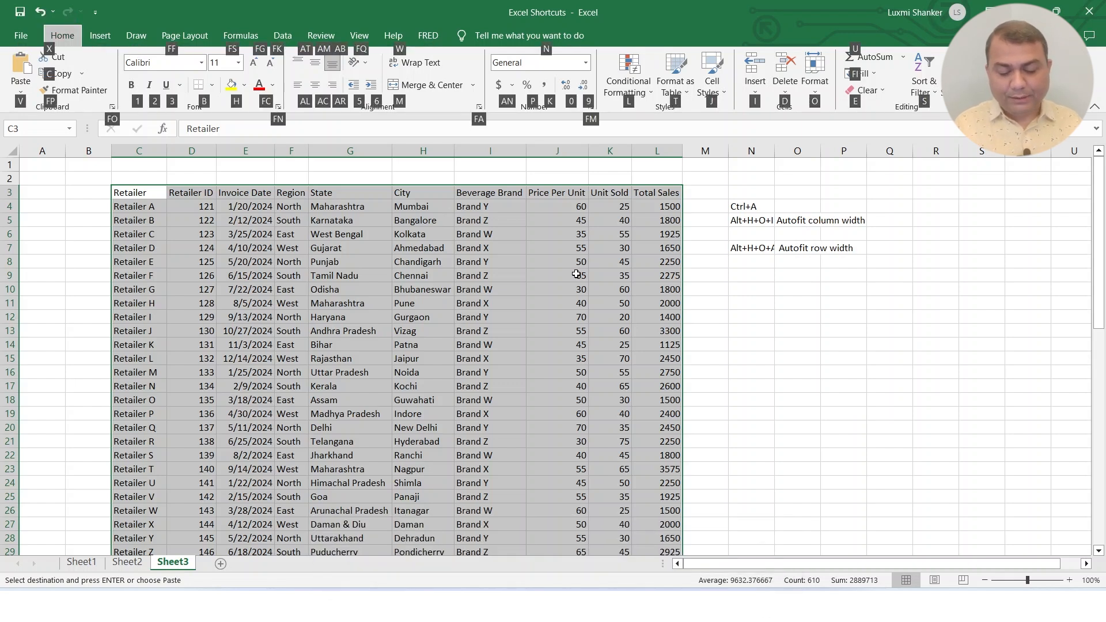
pyautogui.press('h')
pyautogui.press('o')
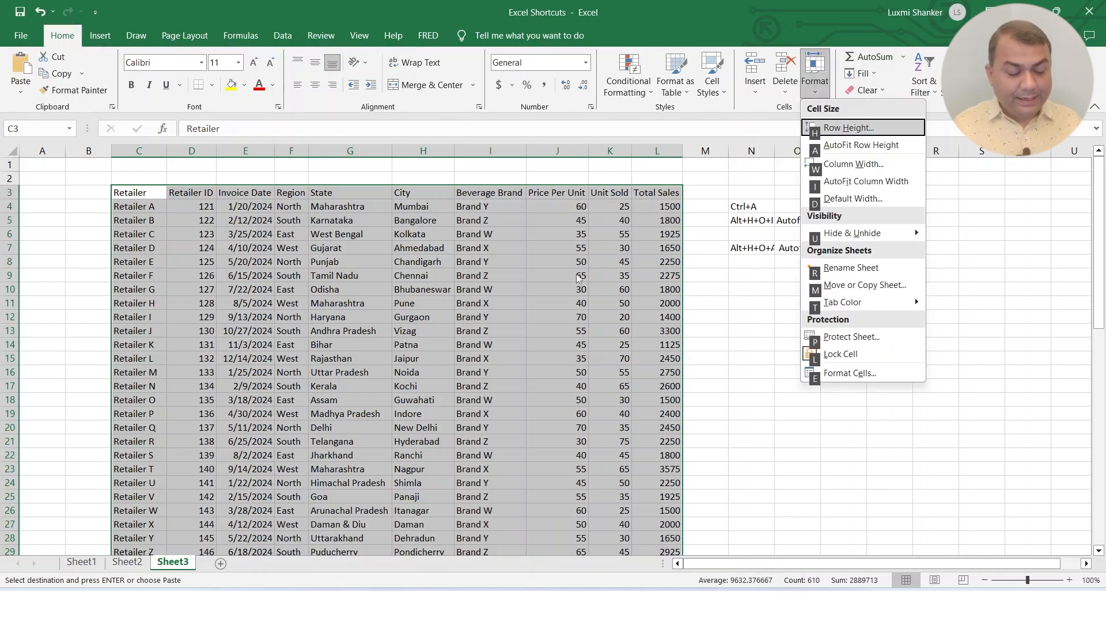
pyautogui.press('i')
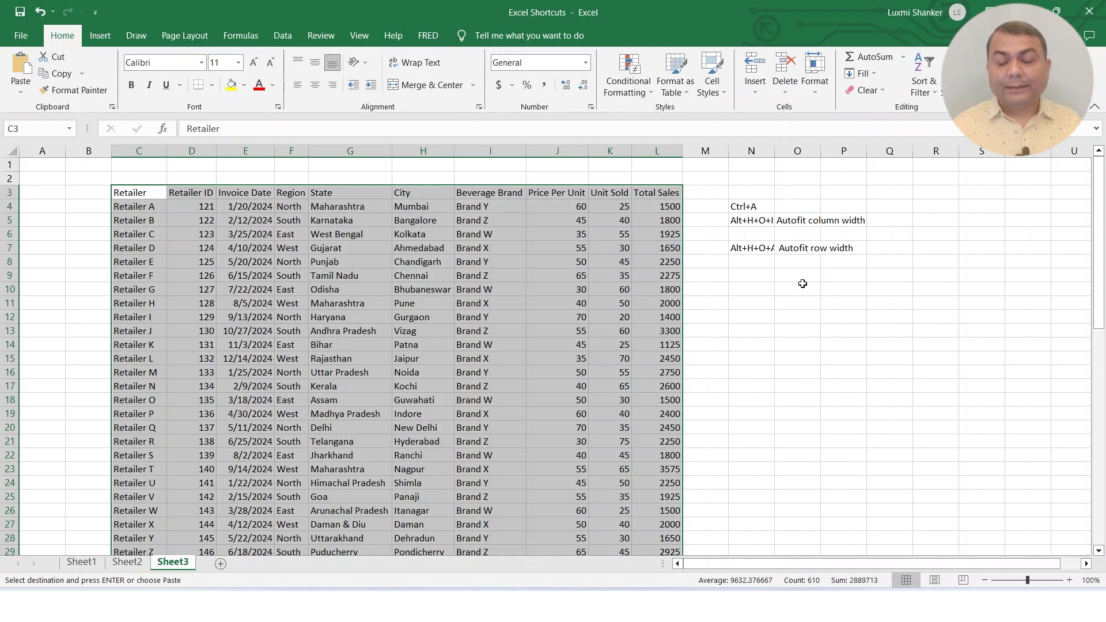
# - On Sheet1, add a note to the Brand X cell H23 reading "I have added some value"
pyautogui.click(81, 562)
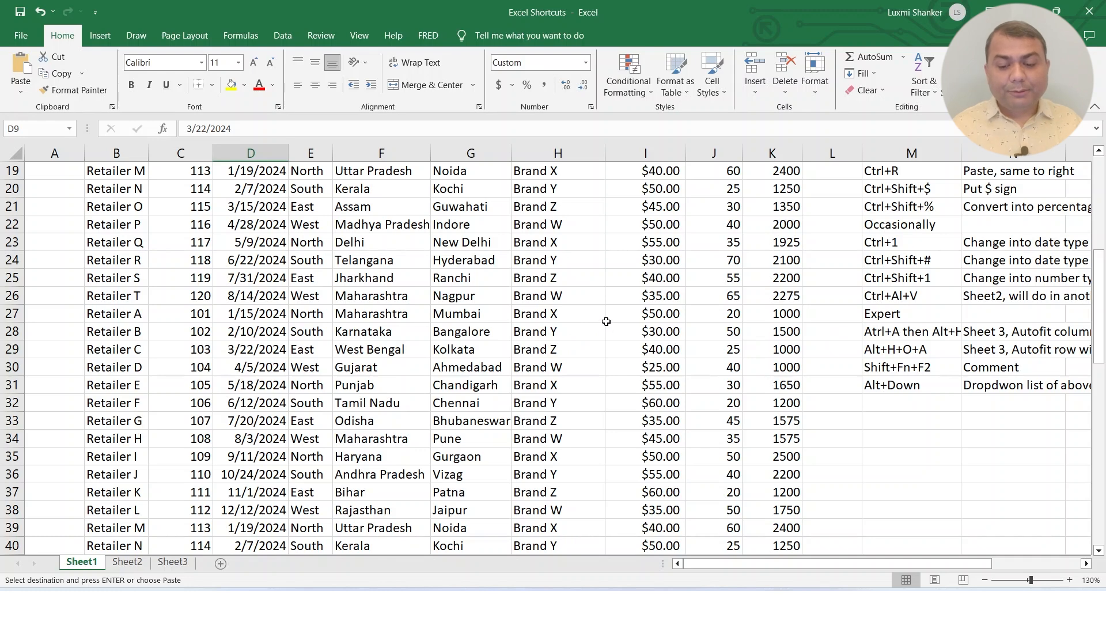
pyautogui.scroll(3, 606, 321)
pyautogui.scroll(-2, 601, 323)
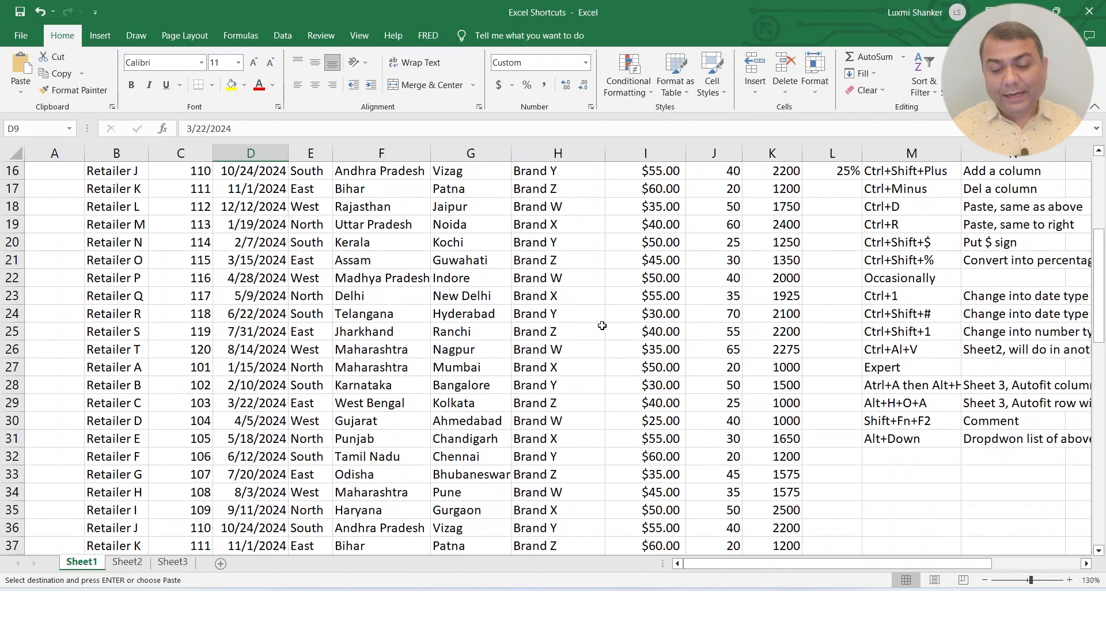
pyautogui.click(536, 291)
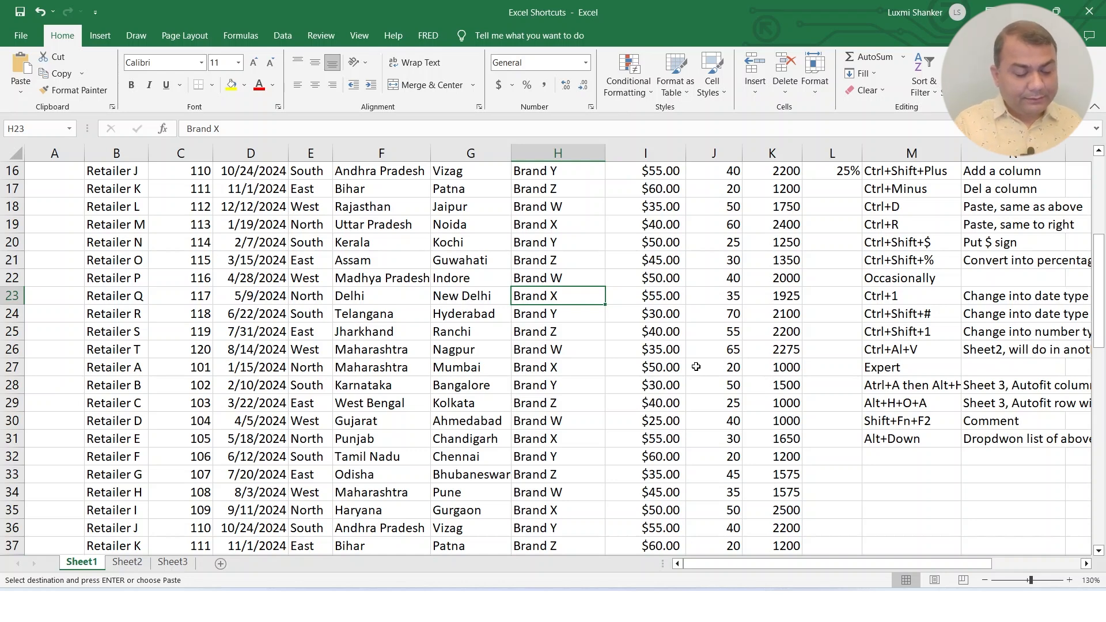
pyautogui.hotkey('shift', 'F2')
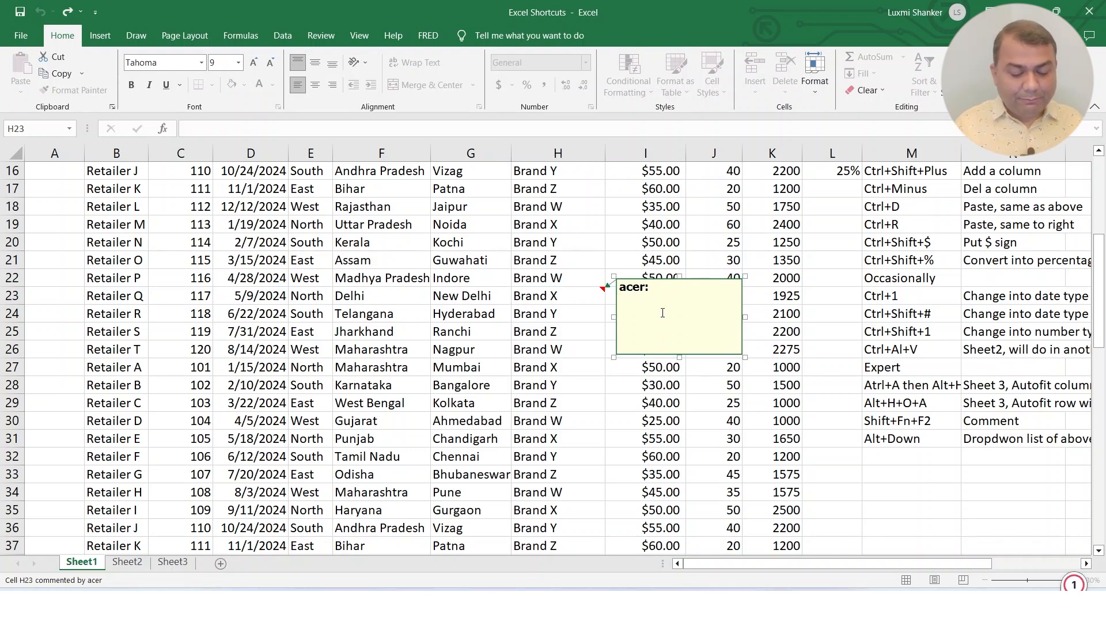
pyautogui.write('I have adde')
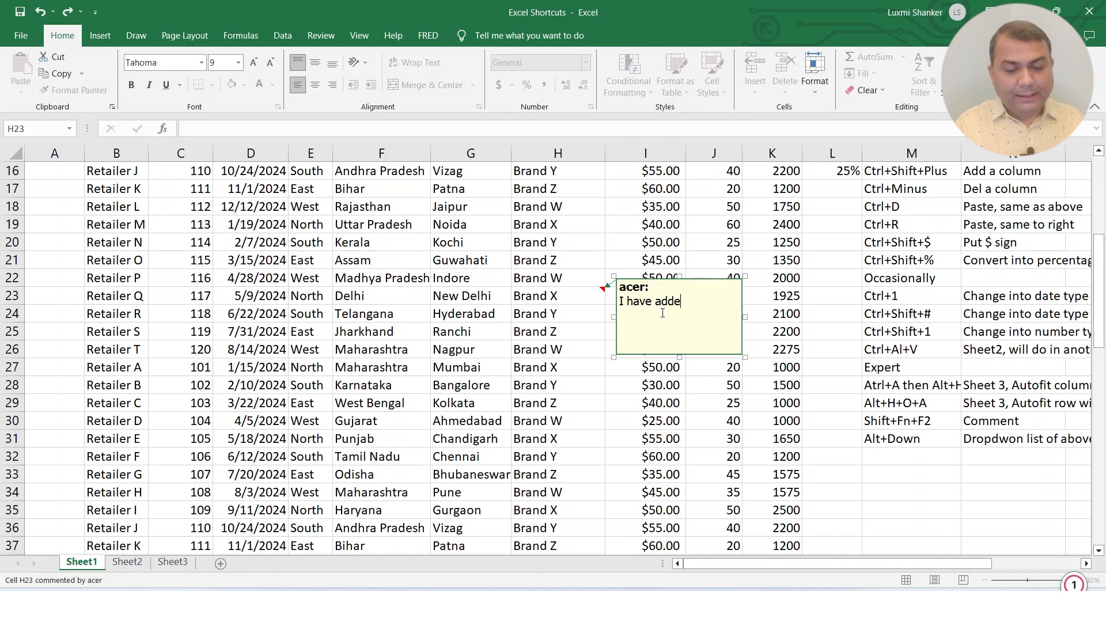
pyautogui.write('d some value')
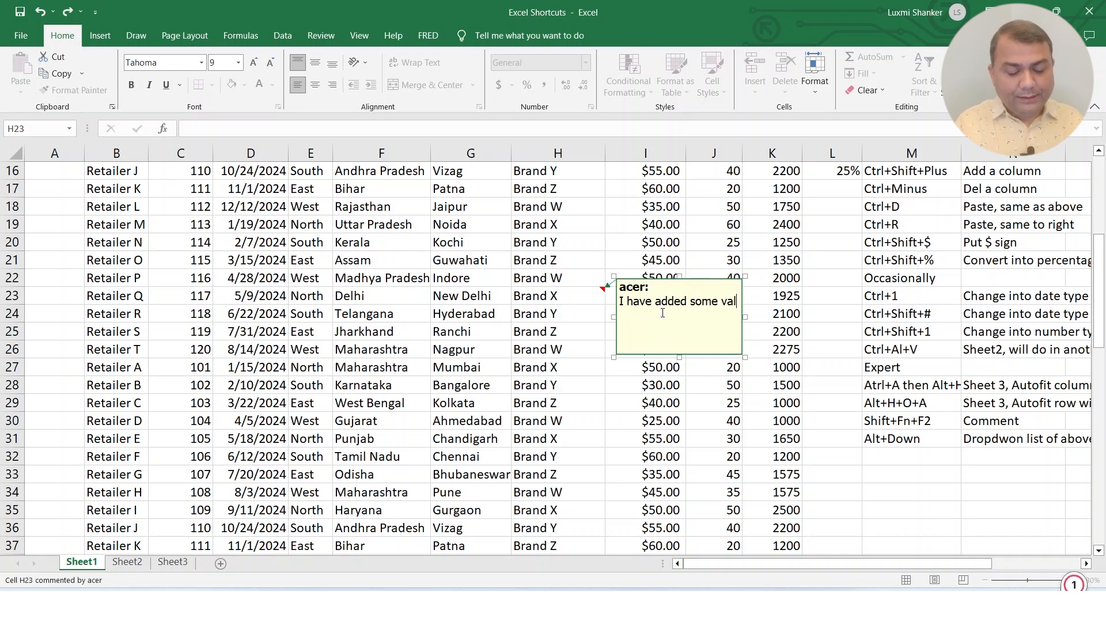
# - Replace the author heading in the H23 note with the author's full name and a colon, and finish editing the note
pyautogui.doubleClick(636, 287)
pyautogui.write('Luxm')
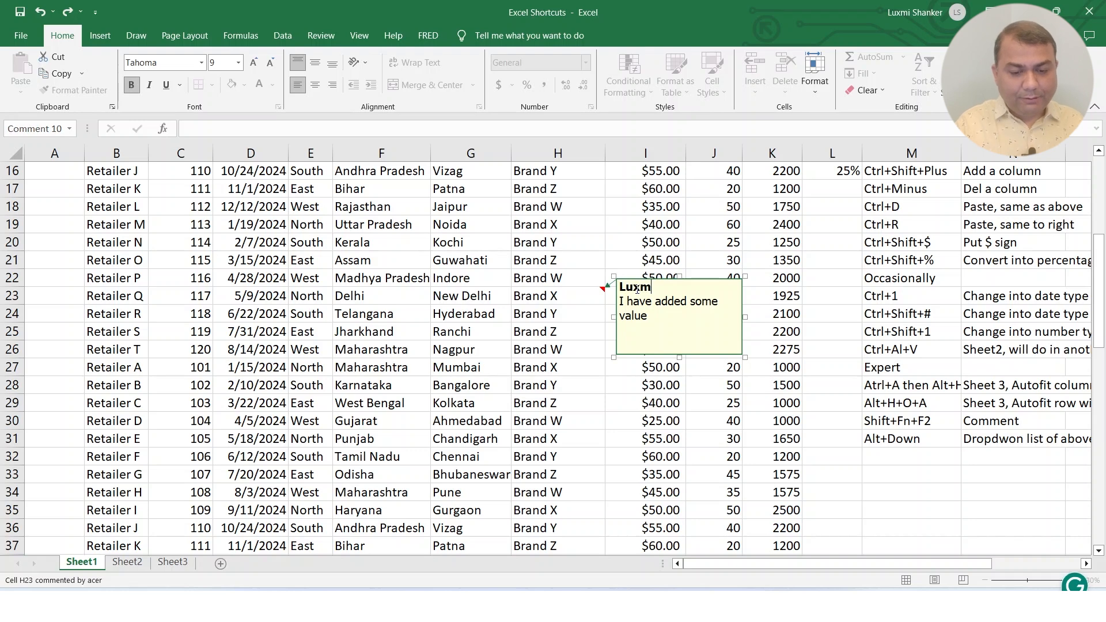
pyautogui.write('i Shanker')
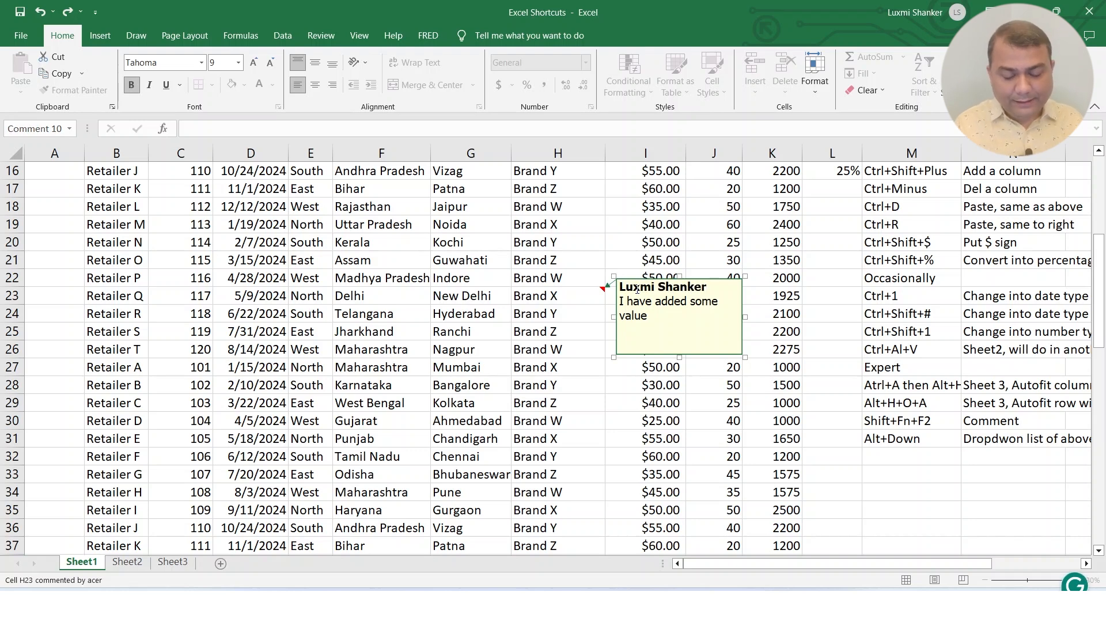
pyautogui.write(':')
pyautogui.click(780, 387)
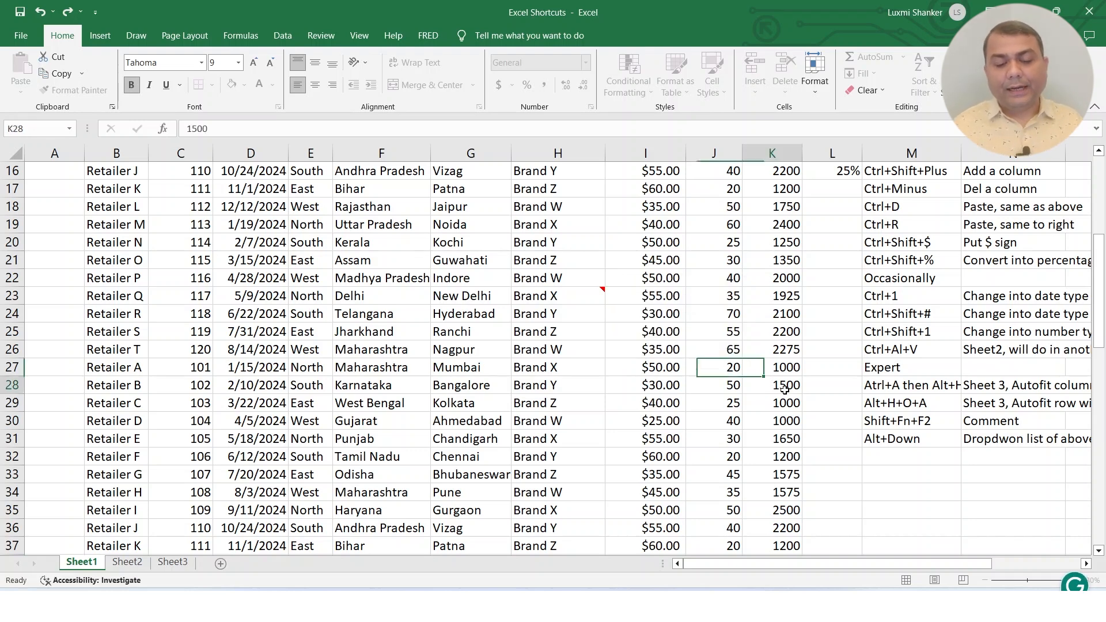
pyautogui.moveTo(605, 291)
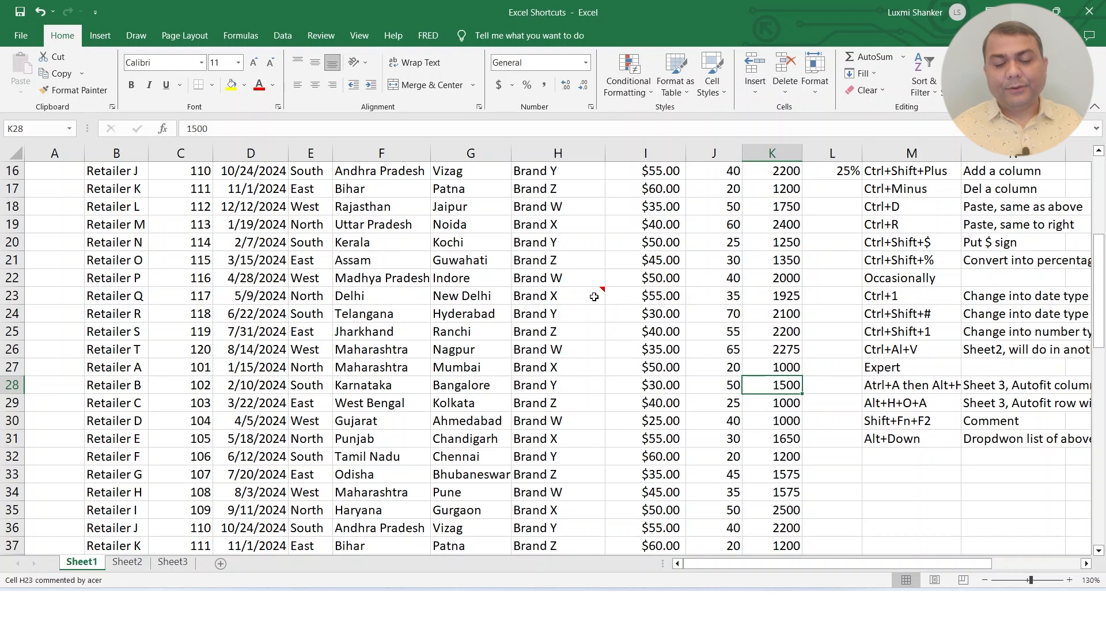